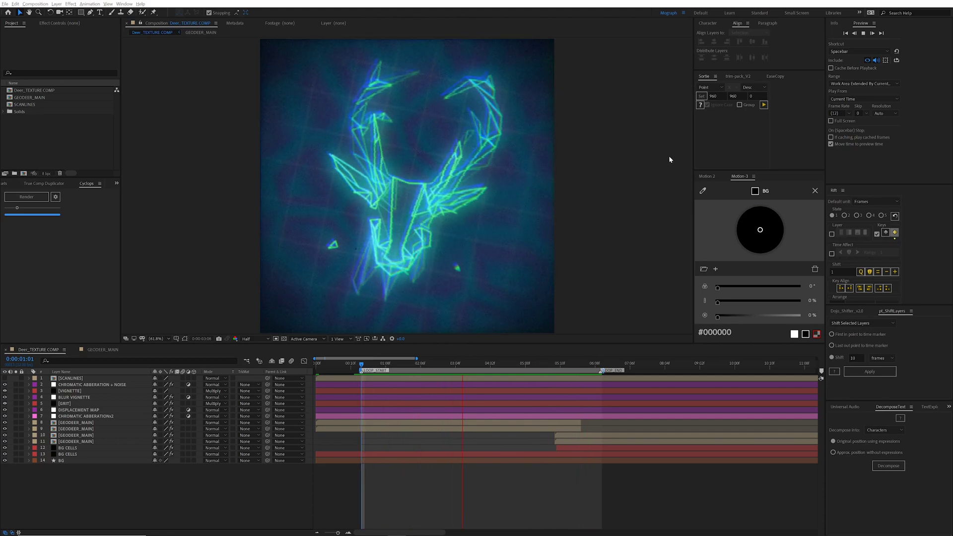
Switch to GEODEER_MAIN and preview the deer line animation from 0:00:00:00
{"action": "left_click", "coordinate": [101, 350]}
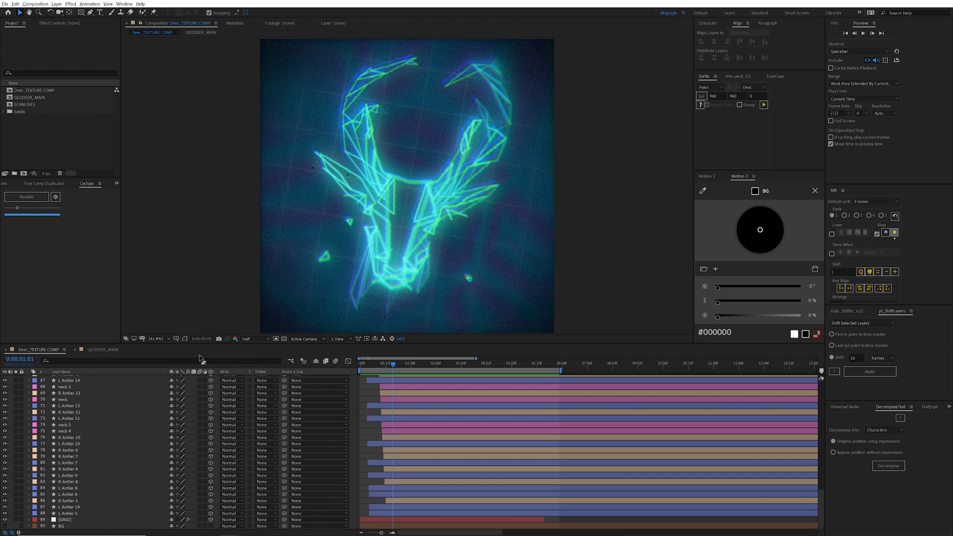
{"action": "left_click", "coordinate": [353, 365]}
{"action": "key", "text": "space"}
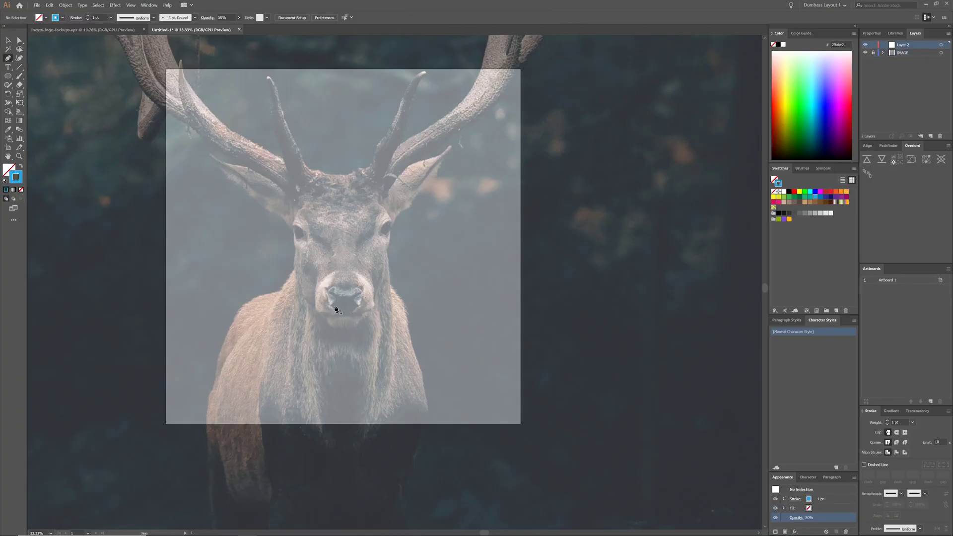
Trace Pen-tool facets across the deer's face, nose and mouth
{"action": "left_click", "coordinate": [319, 277]}
{"action": "left_click", "coordinate": [305, 278]}
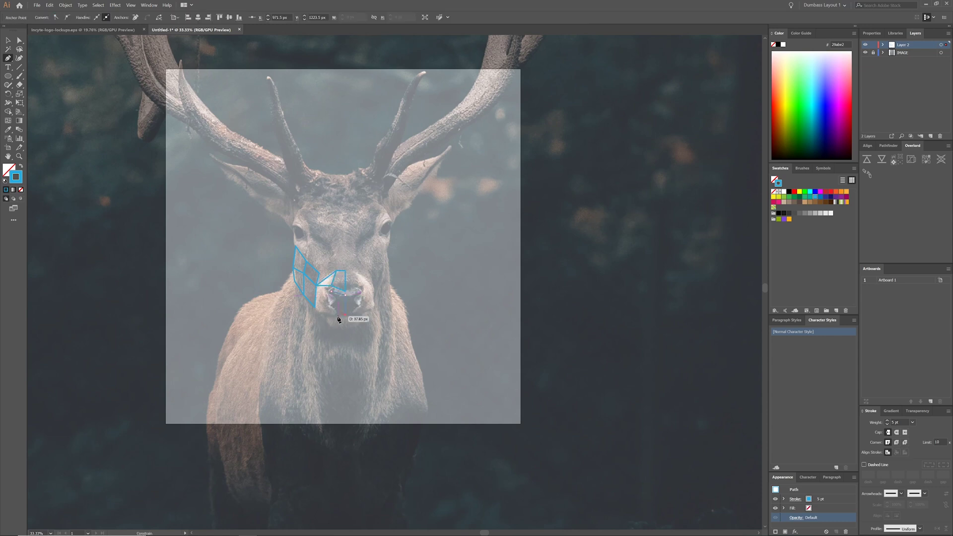
{"action": "left_click", "coordinate": [320, 314]}
{"action": "left_click", "coordinate": [345, 313]}
{"action": "scroll", "coordinate": [335, 291], "scroll_direction": "up", "scroll_amount": 2}
{"action": "left_click", "coordinate": [296, 324]}
{"action": "left_click", "coordinate": [322, 324]}
Continue the facet lines around the muzzle and extend the face mesh upward
{"action": "left_click", "coordinate": [328, 293]}
{"action": "left_click", "coordinate": [298, 281]}
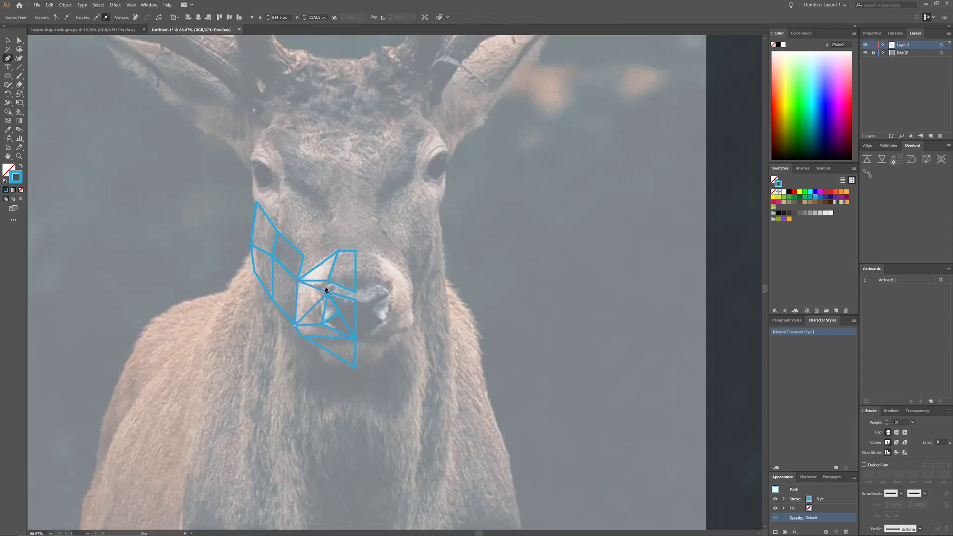
{"action": "left_click", "coordinate": [327, 282]}
{"action": "left_click", "coordinate": [326, 213]}
{"action": "left_click", "coordinate": [334, 318]}
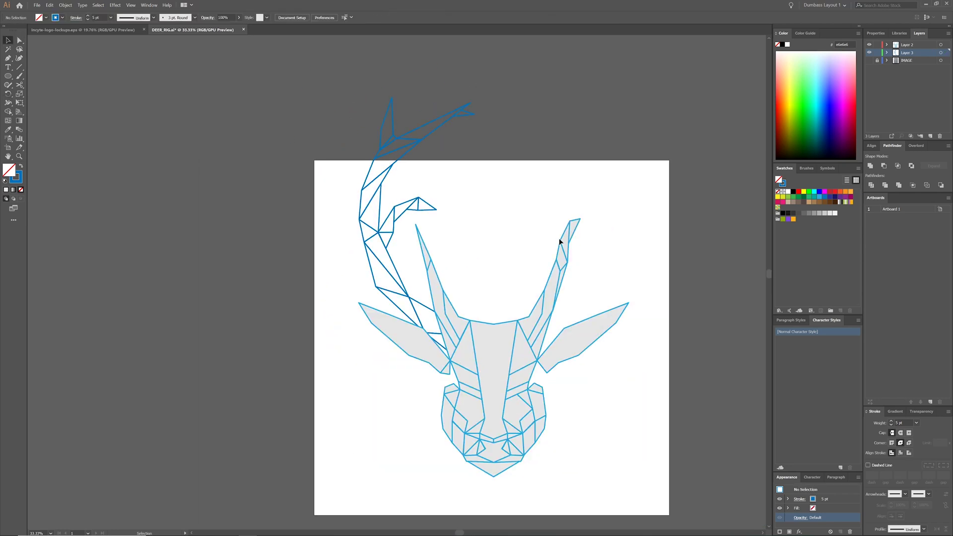
Marquee-select the chin lines and delete them from the deer outline
{"action": "scroll", "coordinate": [511, 455], "scroll_direction": "up", "scroll_amount": 1}
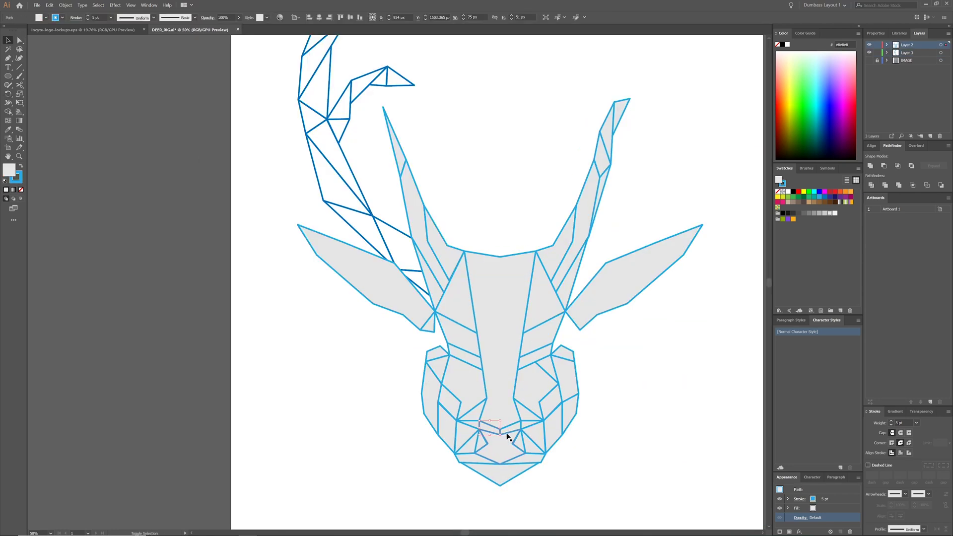
{"action": "scroll", "coordinate": [511, 454], "scroll_direction": "down", "scroll_amount": 2}
{"action": "scroll", "coordinate": [694, 323], "scroll_direction": "up", "scroll_amount": 1}
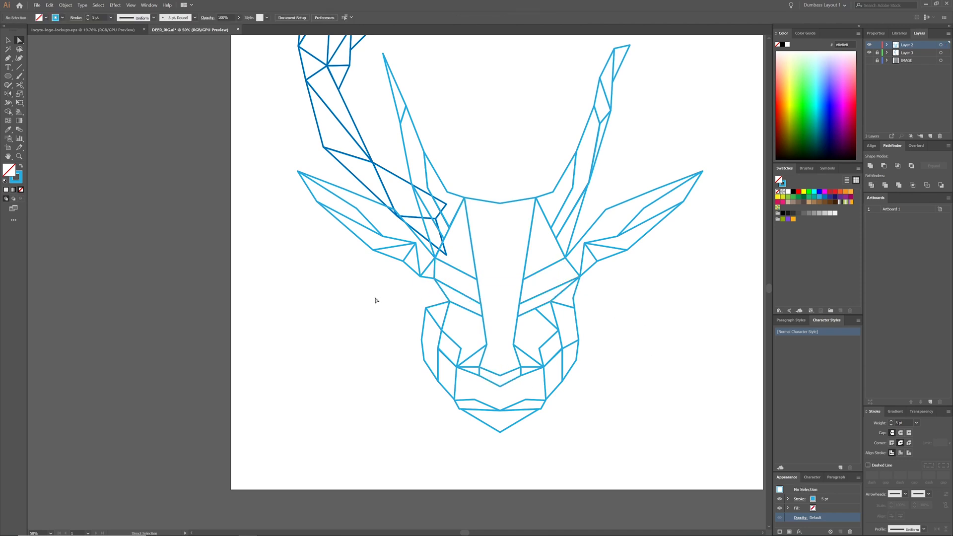
{"action": "left_click_drag", "start_coordinate": [564, 367], "coordinate": [439, 425]}
{"action": "key", "text": "Delete"}
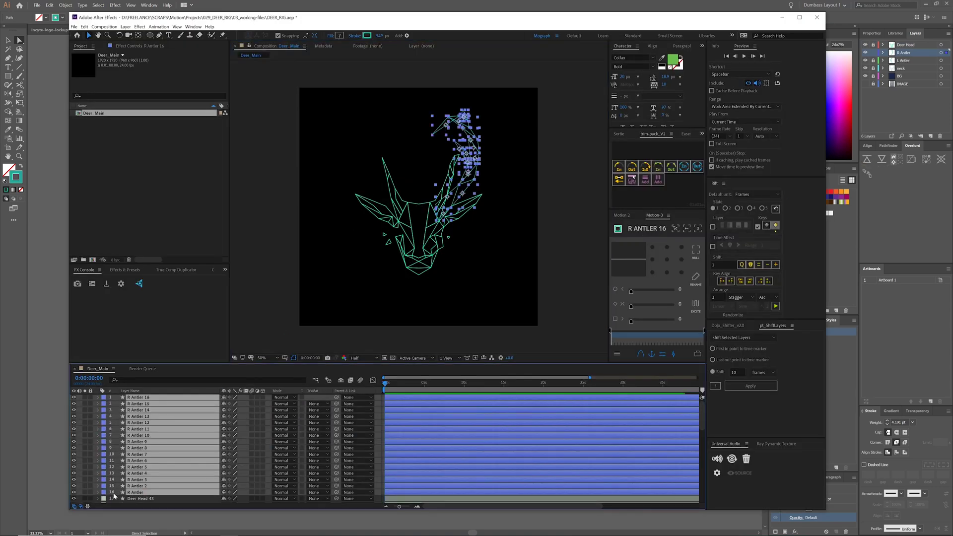
Label the antler layers Peach and assign label colours to the neck and background layers
{"action": "left_click", "coordinate": [103, 415]}
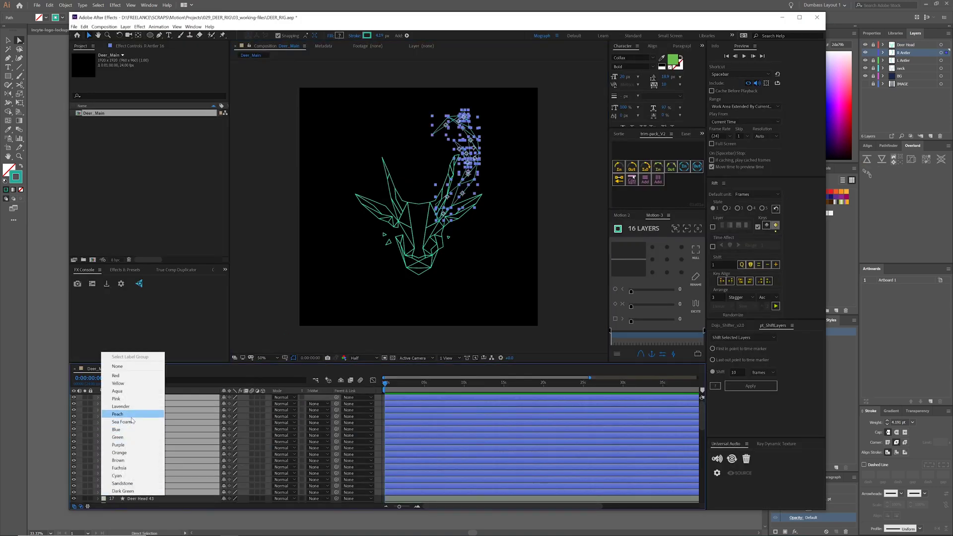
{"action": "left_click", "coordinate": [131, 418]}
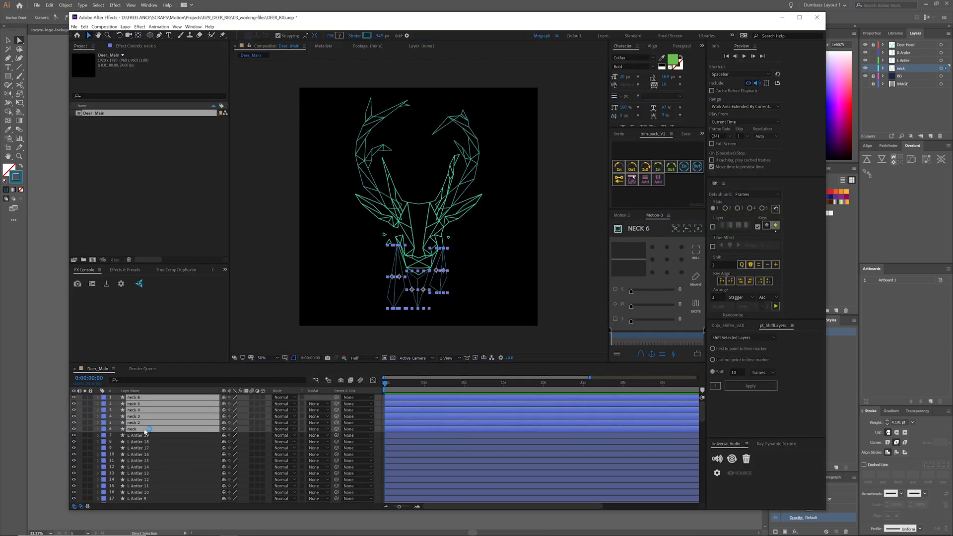
{"action": "left_click", "coordinate": [105, 420]}
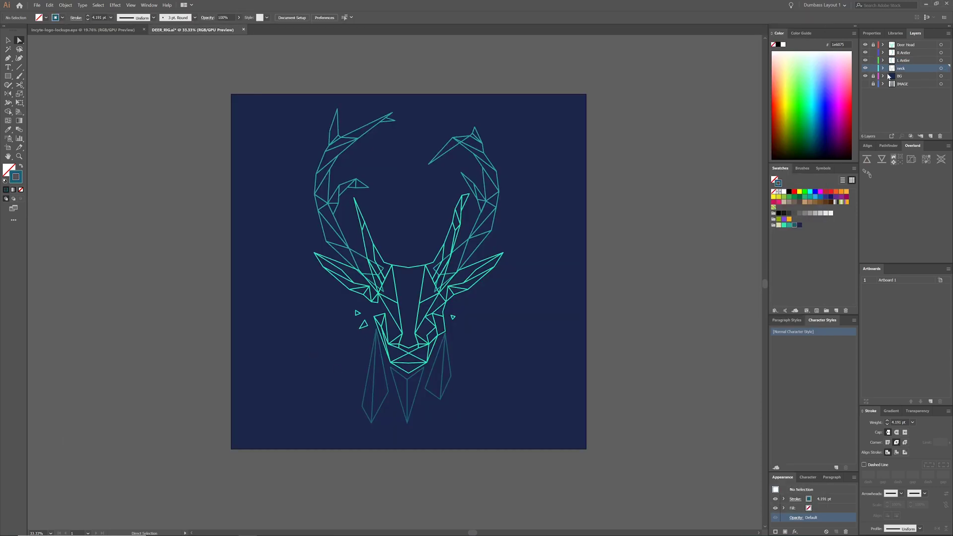
{"action": "left_click", "coordinate": [888, 76]}
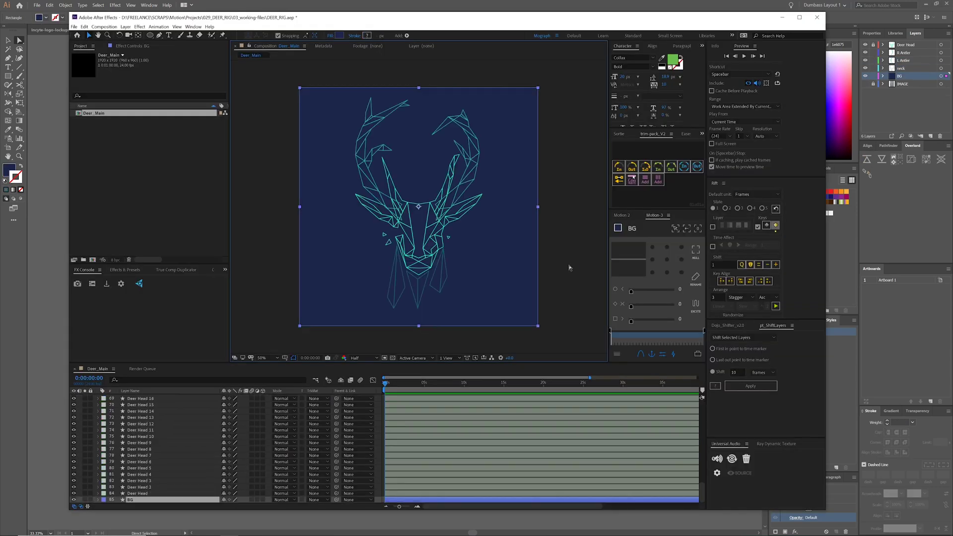
{"action": "left_click", "coordinate": [103, 499]}
{"action": "left_click", "coordinate": [129, 499]}
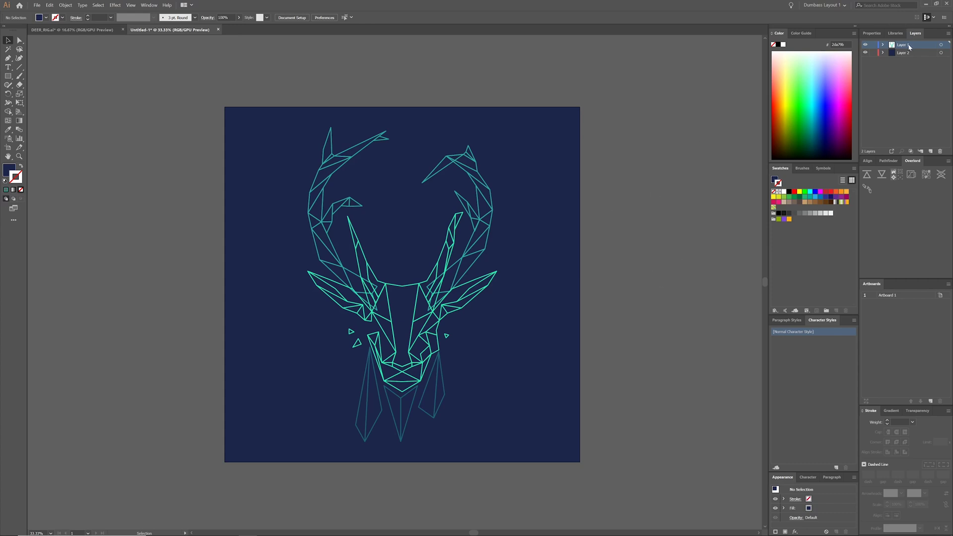
Release Layer 1's lines into separate sublayers with Release to Layers (Sequence)
{"action": "left_click", "coordinate": [949, 34]}
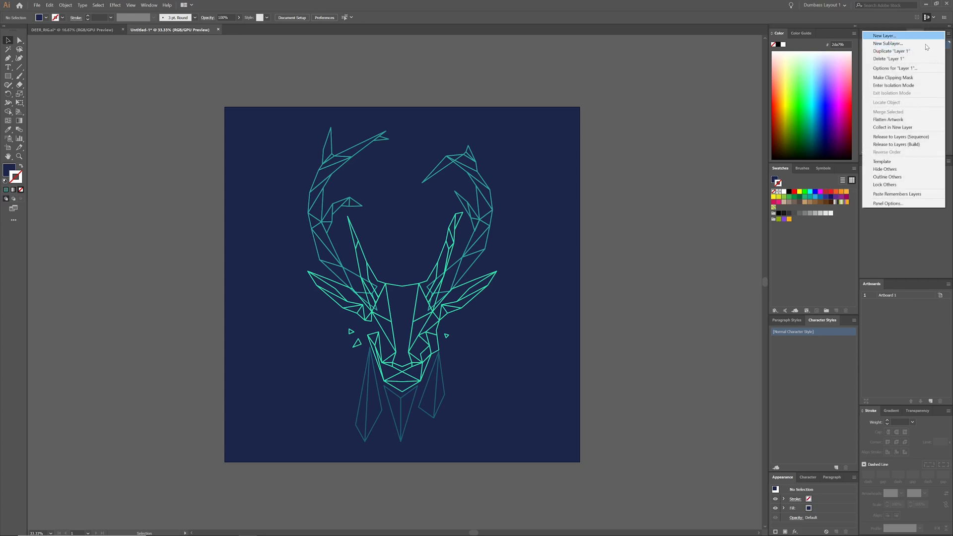
{"action": "left_click", "coordinate": [930, 140]}
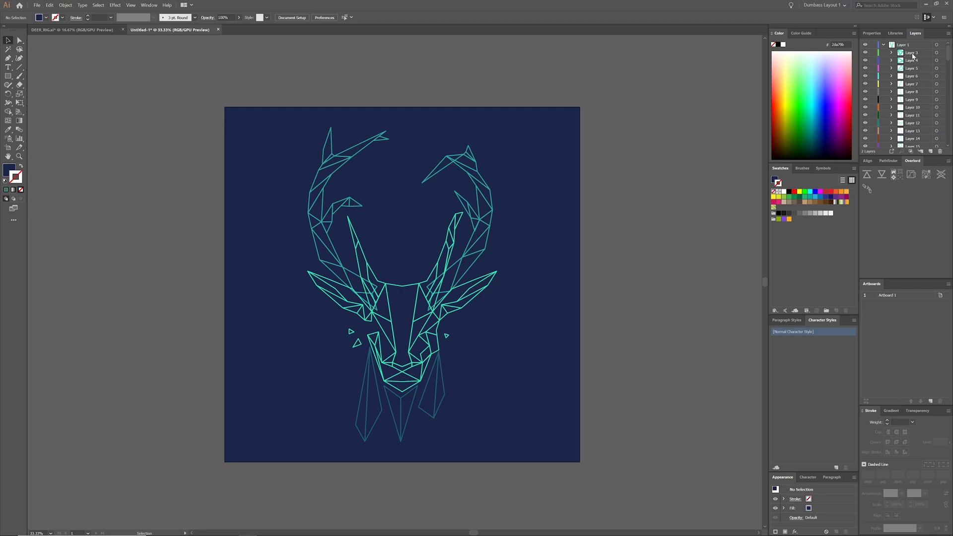
{"action": "scroll", "coordinate": [911, 90], "scroll_direction": "down", "scroll_amount": 4}
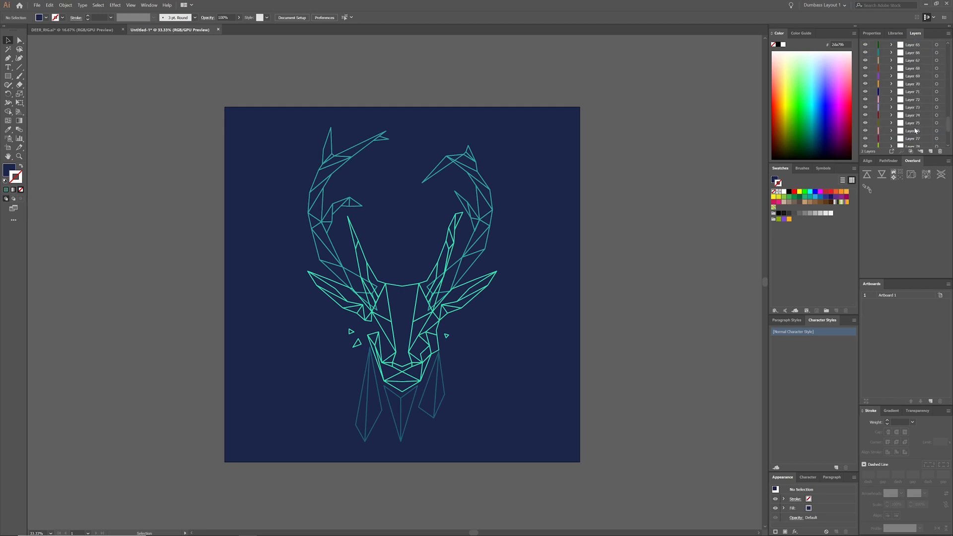
{"action": "scroll", "coordinate": [916, 134], "scroll_direction": "down", "scroll_amount": 3}
Select all the new sublayers and move them above Layer 1 as top-level layers
{"action": "left_click", "coordinate": [918, 139], "text": "shift"}
{"action": "scroll", "coordinate": [907, 105], "scroll_direction": "up", "scroll_amount": 7}
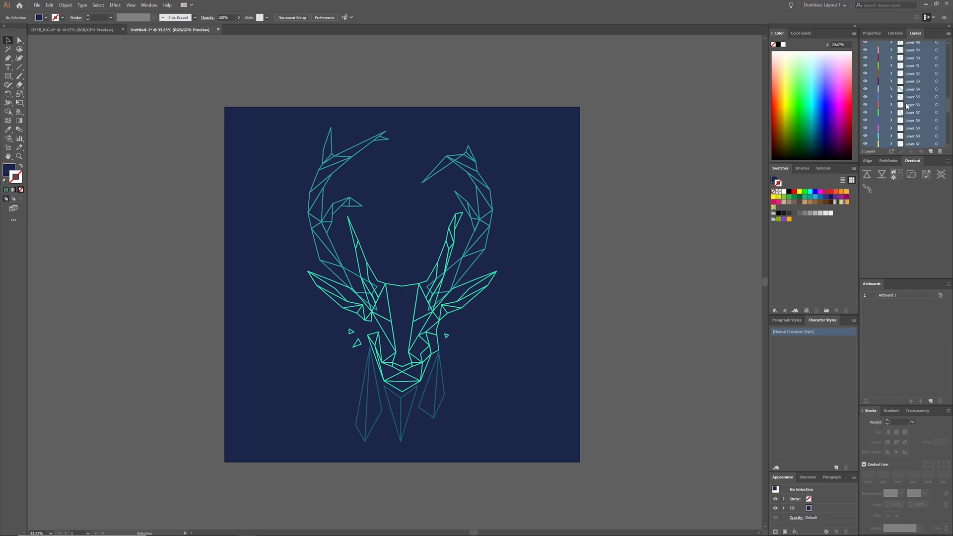
{"action": "scroll", "coordinate": [913, 70], "scroll_direction": "up", "scroll_amount": 4}
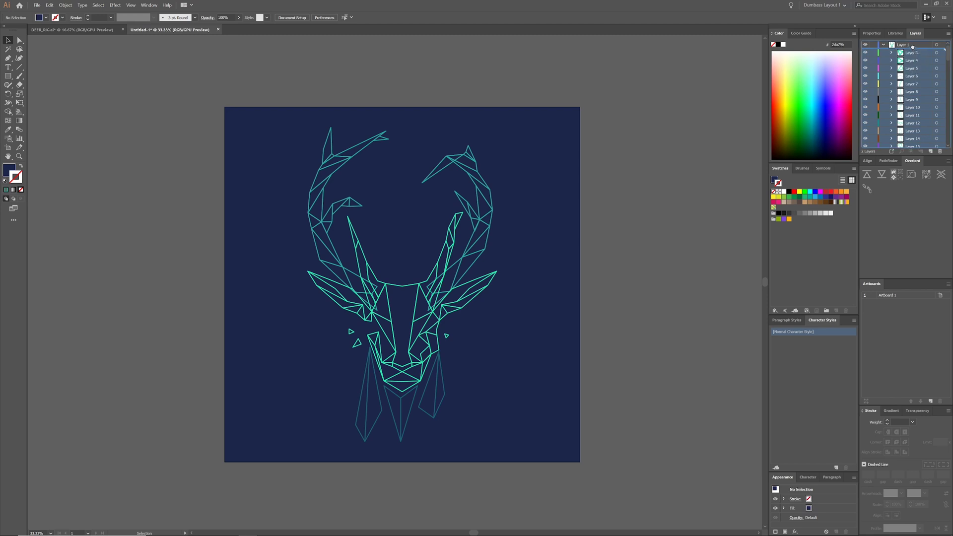
{"action": "left_click_drag", "start_coordinate": [905, 42], "coordinate": [906, 43]}
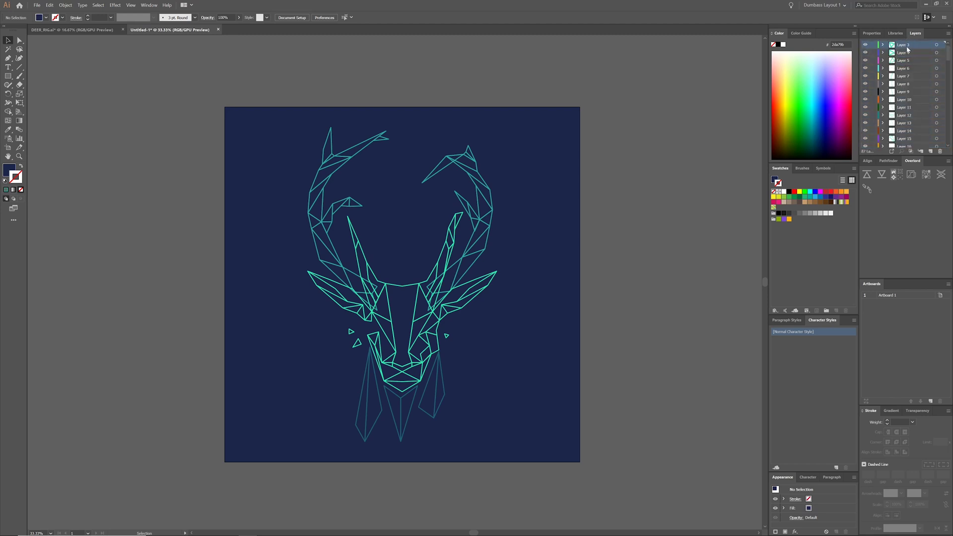
{"action": "scroll", "coordinate": [911, 83], "scroll_direction": "down", "scroll_amount": 4}
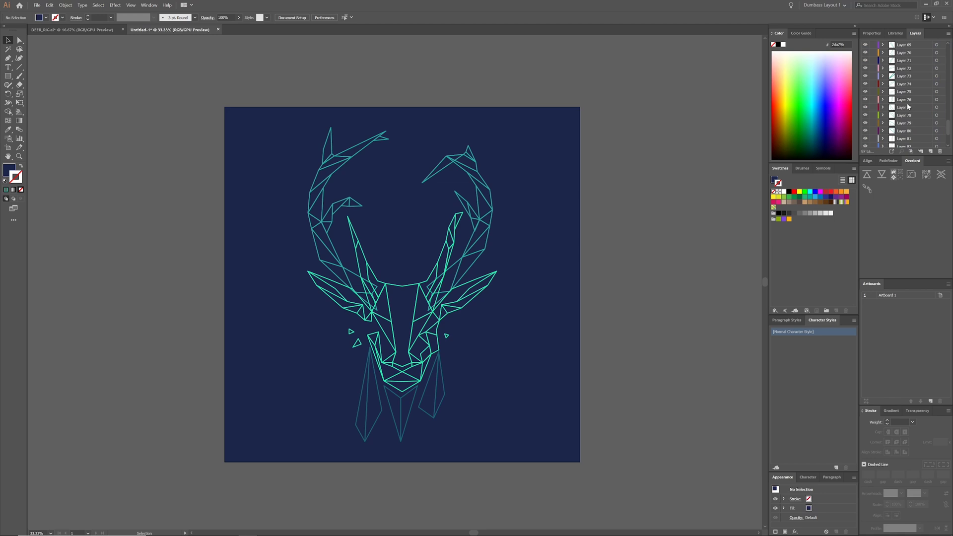
{"action": "scroll", "coordinate": [913, 114], "scroll_direction": "down", "scroll_amount": 2}
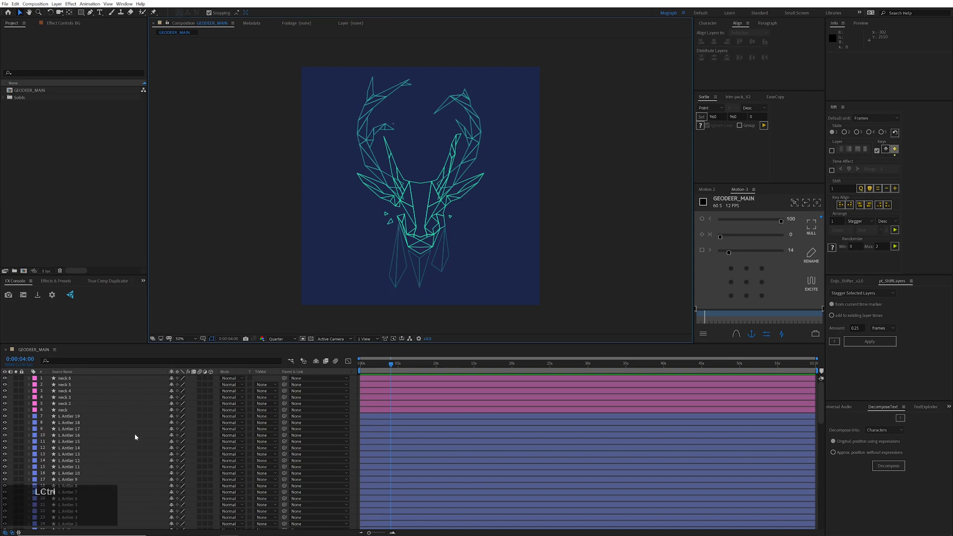
Make every layer in the composition 3D
{"action": "key", "text": "ctrl+a"}
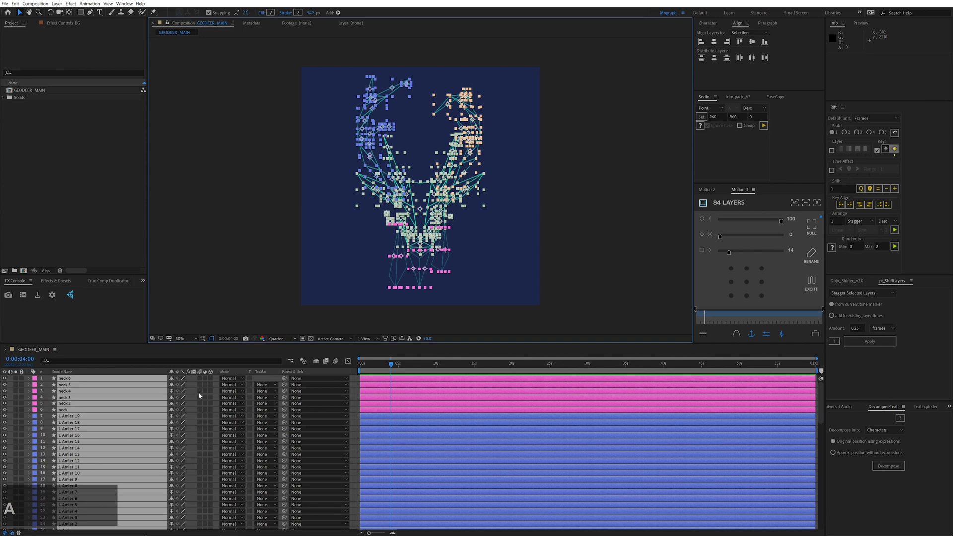
{"action": "left_click", "coordinate": [212, 379]}
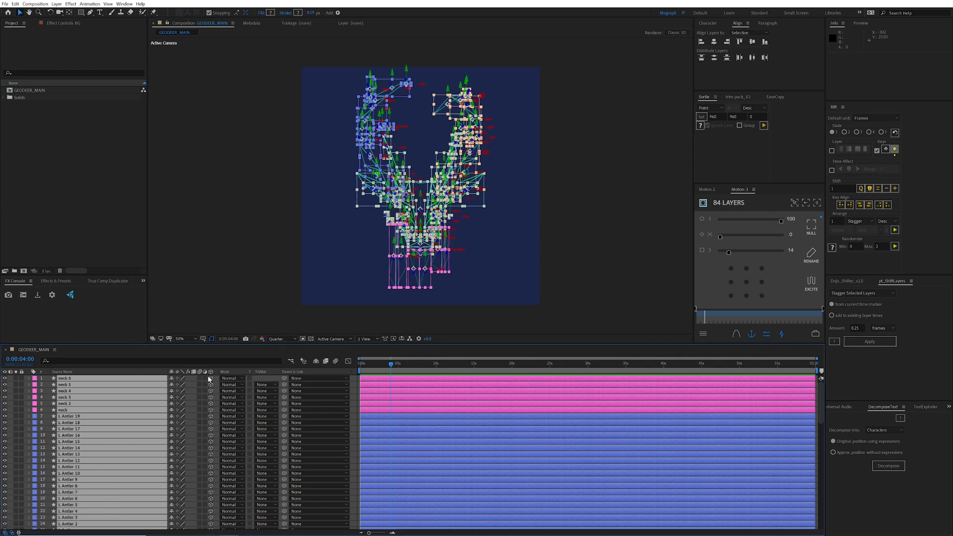
{"action": "left_click", "coordinate": [252, 206]}
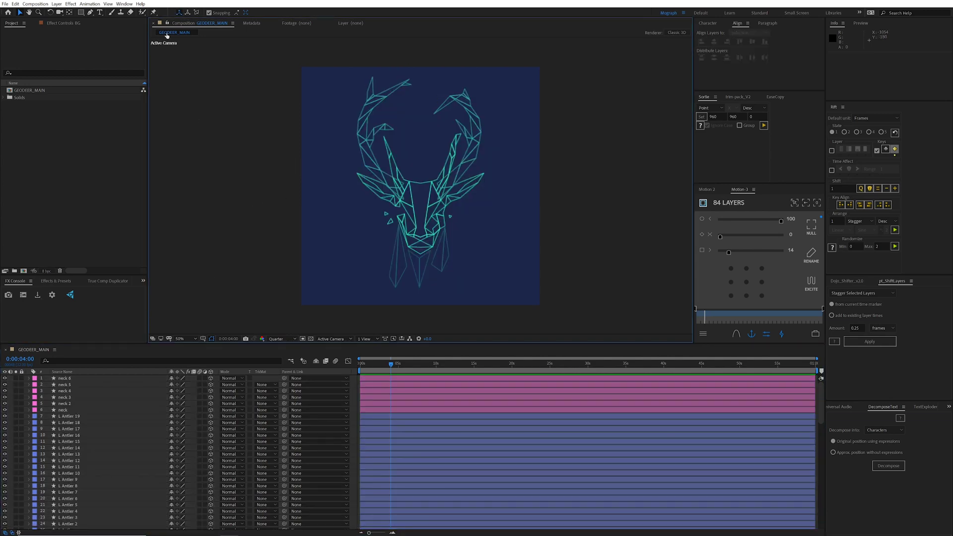
Add a new camera to the composition with its default settings
{"action": "left_click", "coordinate": [63, 6]}
{"action": "mouse_move", "coordinate": [64, 14]}
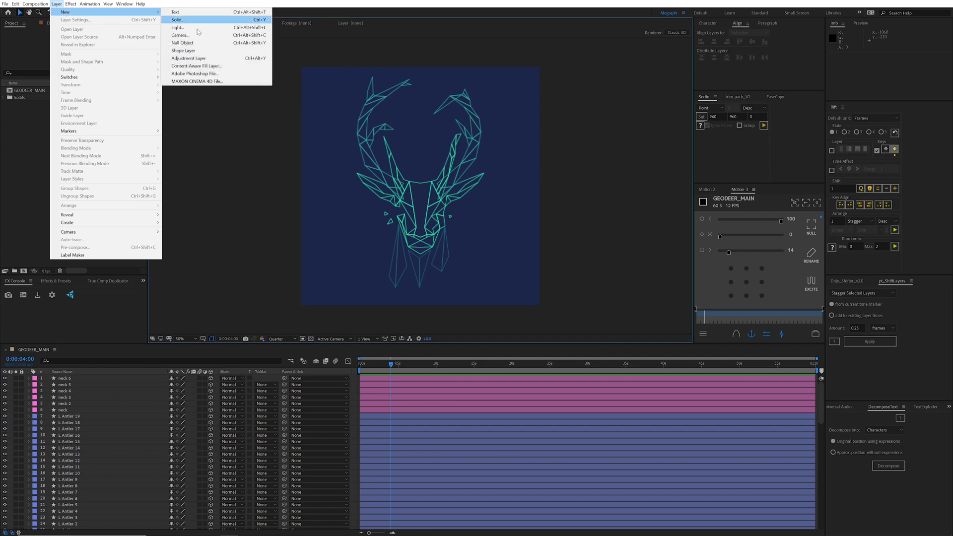
{"action": "left_click", "coordinate": [202, 39]}
{"action": "key", "text": "Return"}
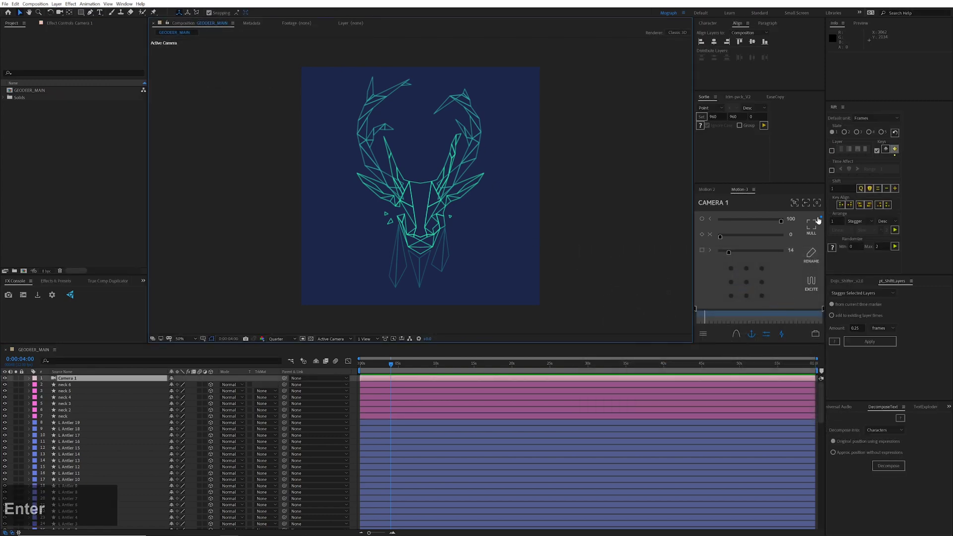
Add a null to control the camera and label it and Camera 1 Orange
{"action": "left_click", "coordinate": [817, 221]}
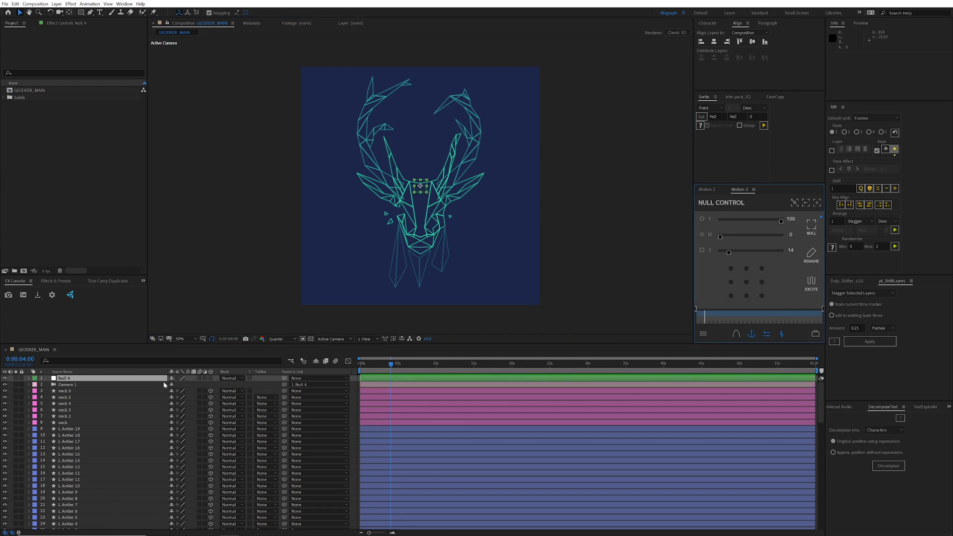
{"action": "left_click", "coordinate": [65, 385], "text": "shift"}
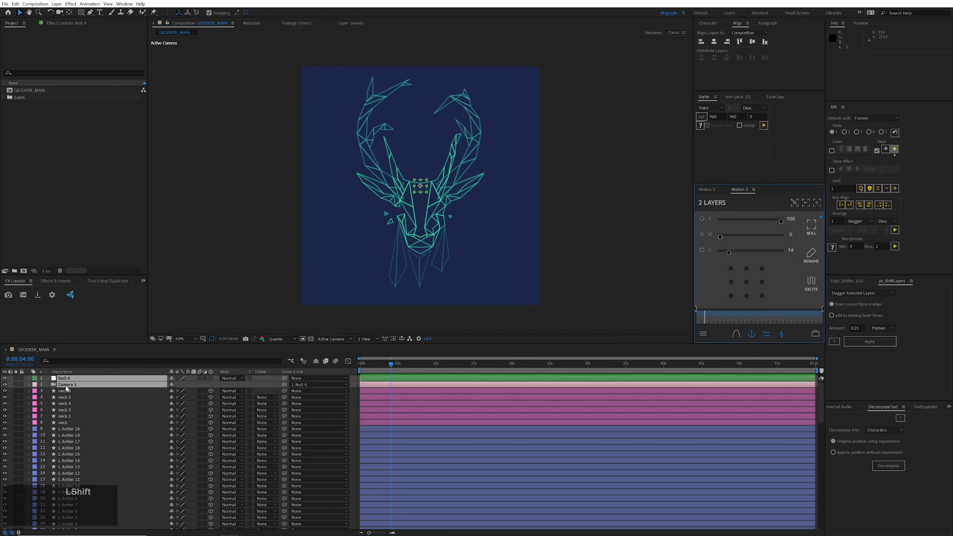
{"action": "left_click", "coordinate": [34, 378]}
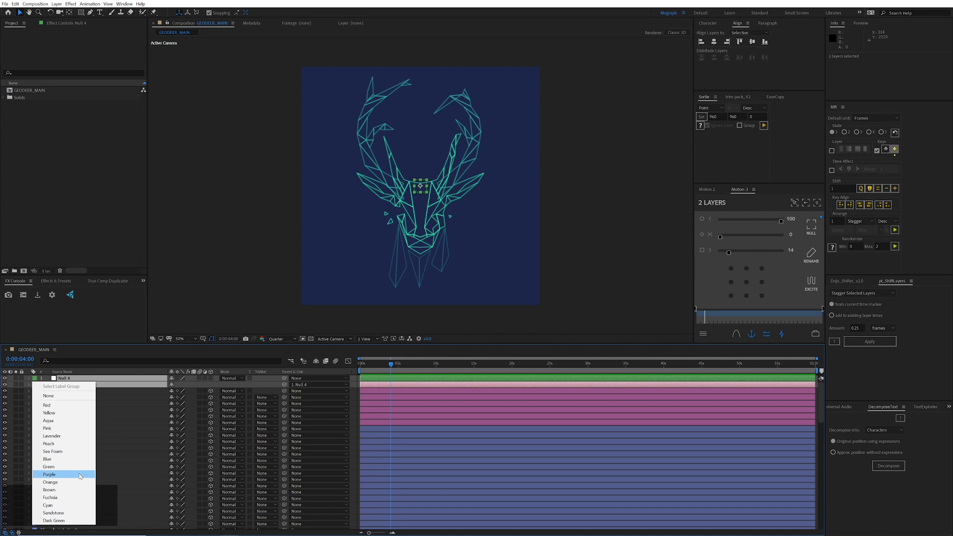
{"action": "left_click", "coordinate": [77, 482]}
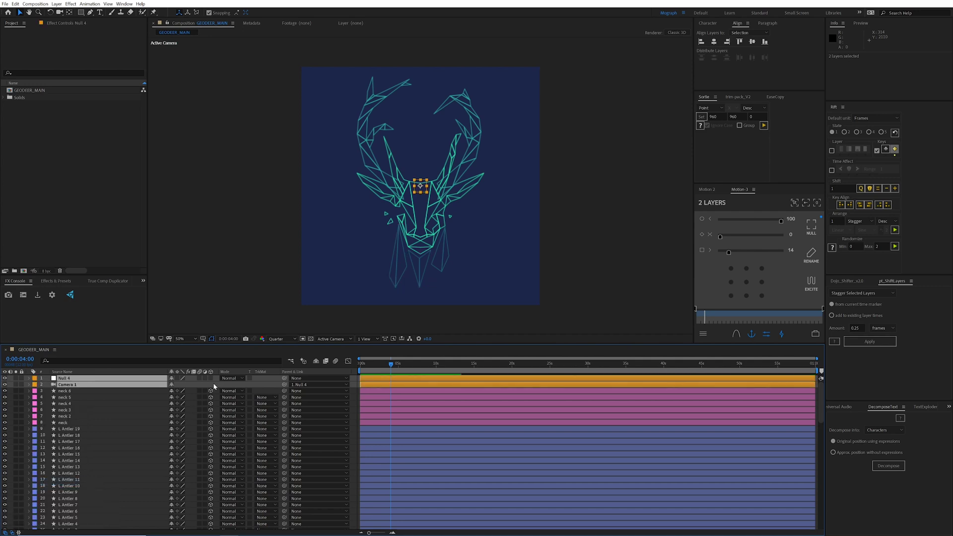
{"action": "left_click", "coordinate": [213, 384]}
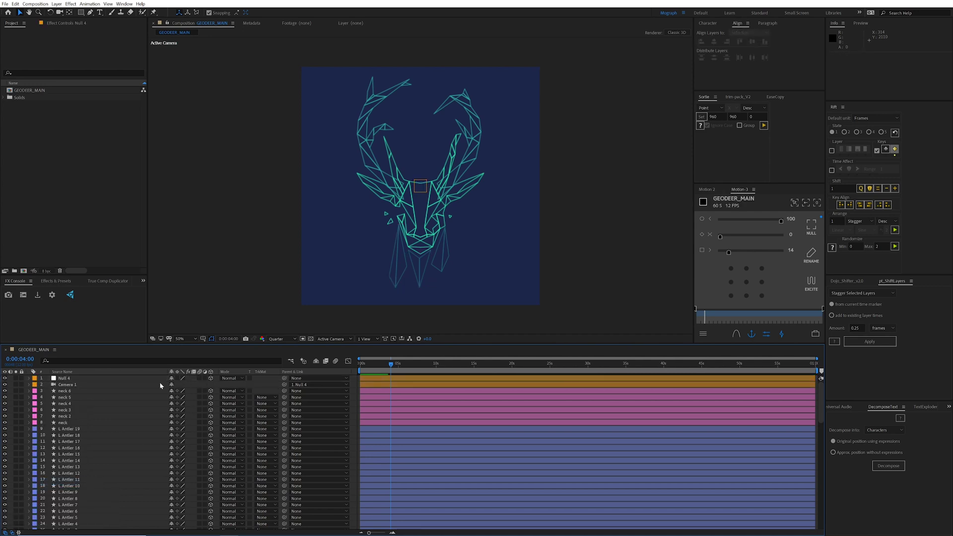
Rename the null CAMERA CONTROL and lock it
{"action": "left_click", "coordinate": [107, 377]}
{"action": "key", "text": "Return"}
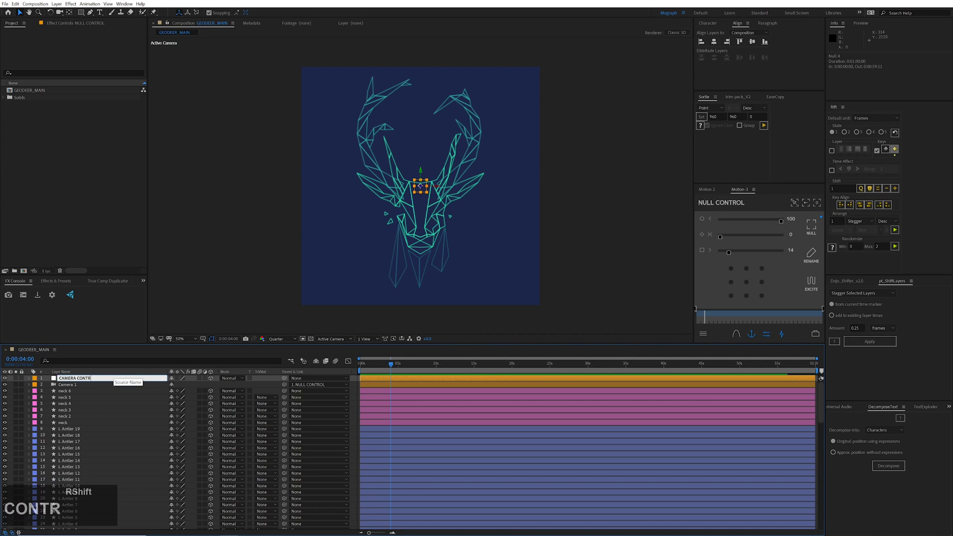
{"action": "key", "text": "Return"}
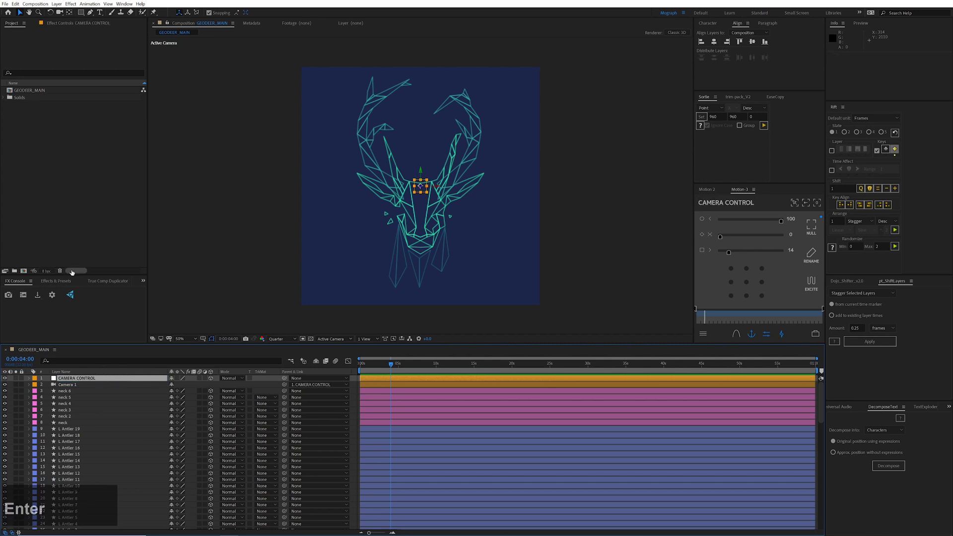
{"action": "left_click", "coordinate": [22, 379]}
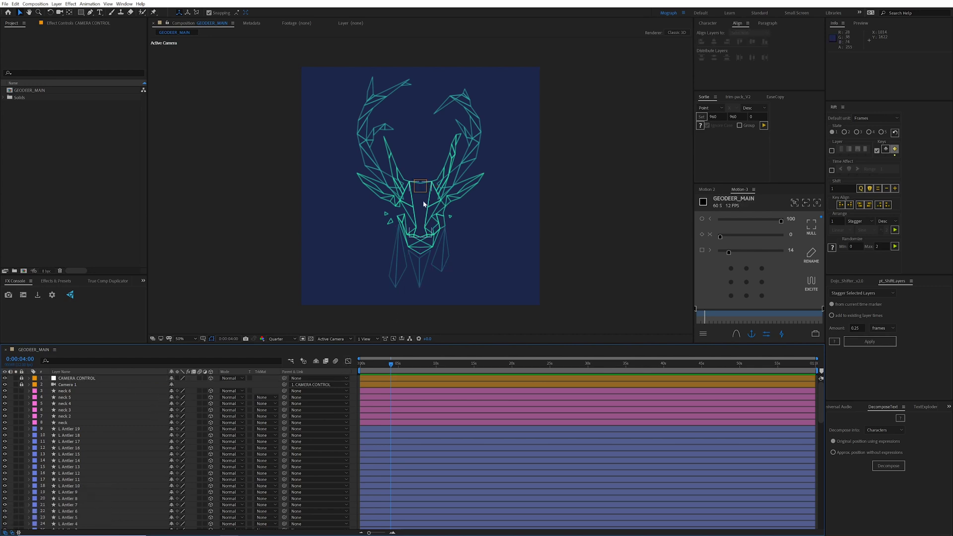
Select every deer piece from neck 6 to Deer Head and show their Position
{"action": "left_click", "coordinate": [422, 219]}
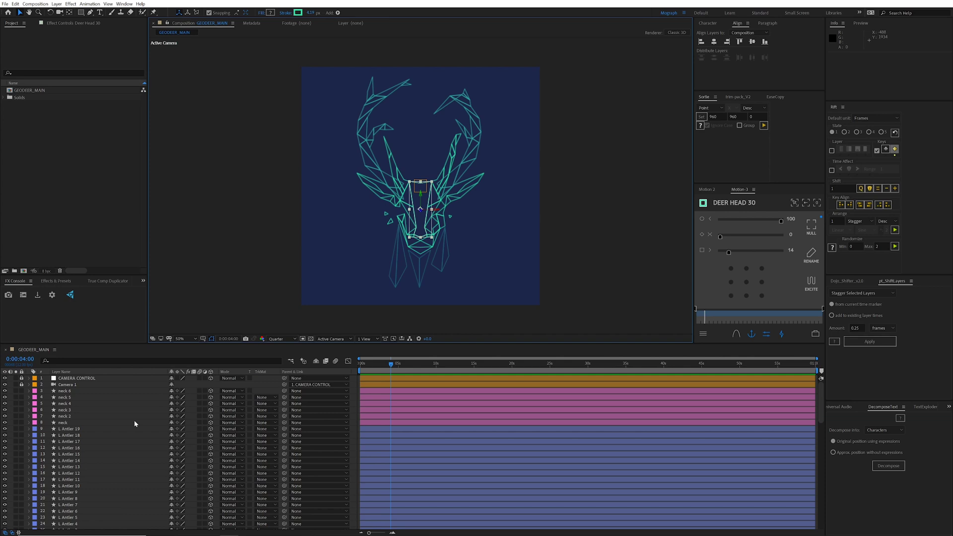
{"action": "scroll", "coordinate": [134, 424], "scroll_direction": "down", "scroll_amount": 15}
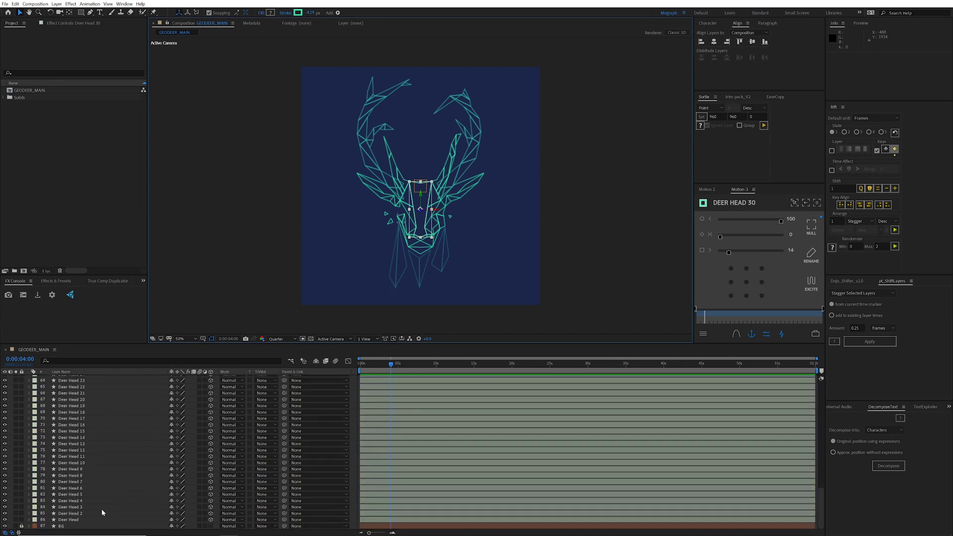
{"action": "scroll", "coordinate": [129, 431], "scroll_direction": "up", "scroll_amount": 8}
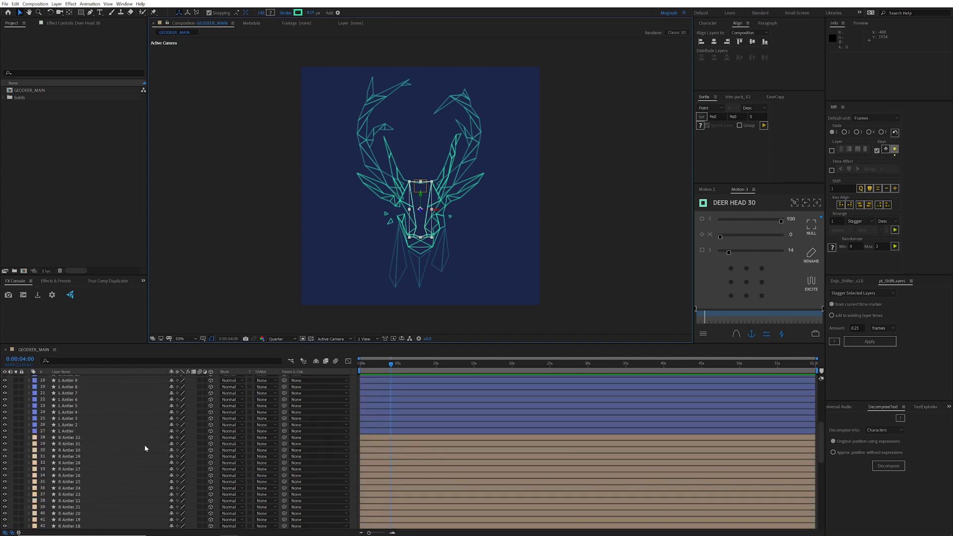
{"action": "scroll", "coordinate": [149, 443], "scroll_direction": "down", "scroll_amount": 8}
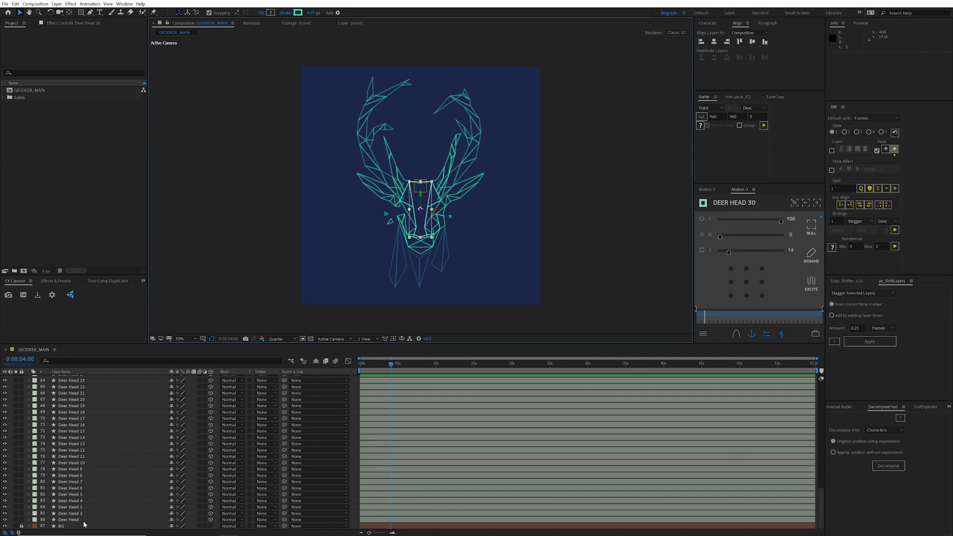
{"action": "left_click", "coordinate": [83, 521]}
{"action": "scroll", "coordinate": [98, 450], "scroll_direction": "up", "scroll_amount": 16}
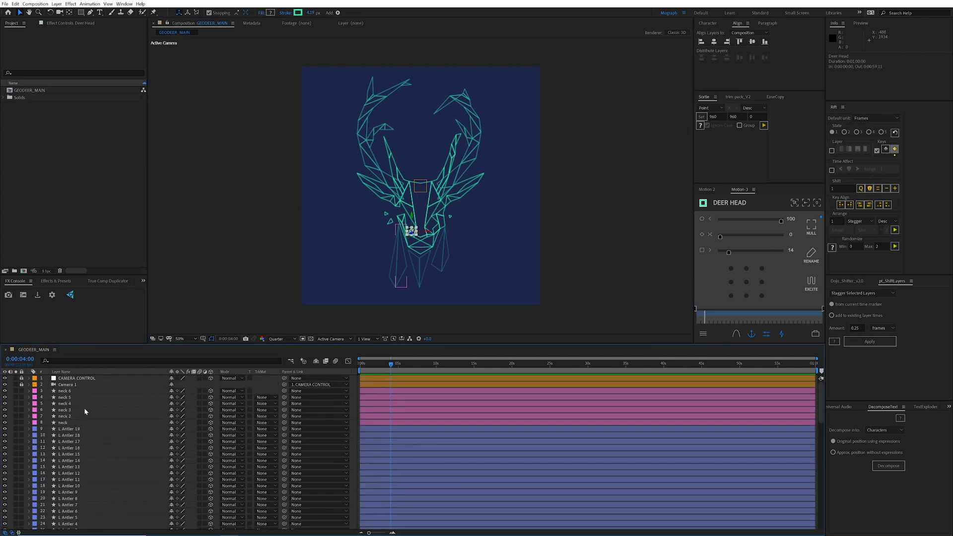
{"action": "left_click", "coordinate": [72, 391], "text": "shift"}
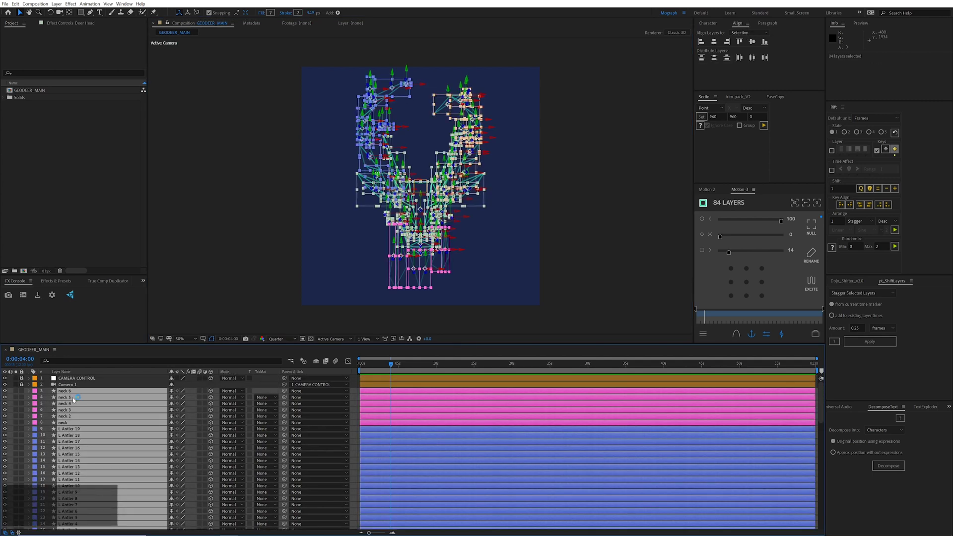
{"action": "key", "text": "p"}
Separate Position into X, Y and Z dimensions on all selected layers
{"action": "scroll", "coordinate": [72, 439], "scroll_direction": "up", "scroll_amount": 20}
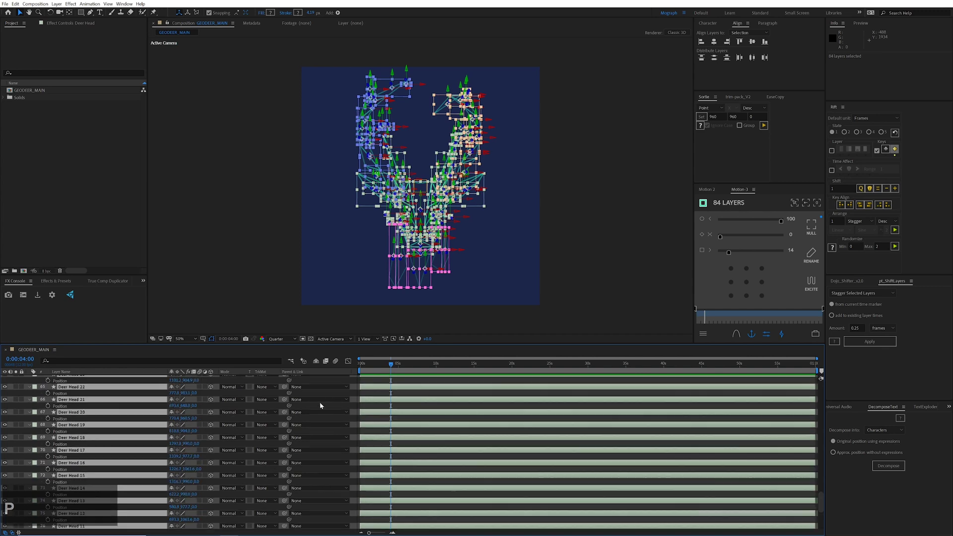
{"action": "left_click", "coordinate": [380, 364]}
{"action": "scroll", "coordinate": [342, 375], "scroll_direction": "up", "scroll_amount": 13}
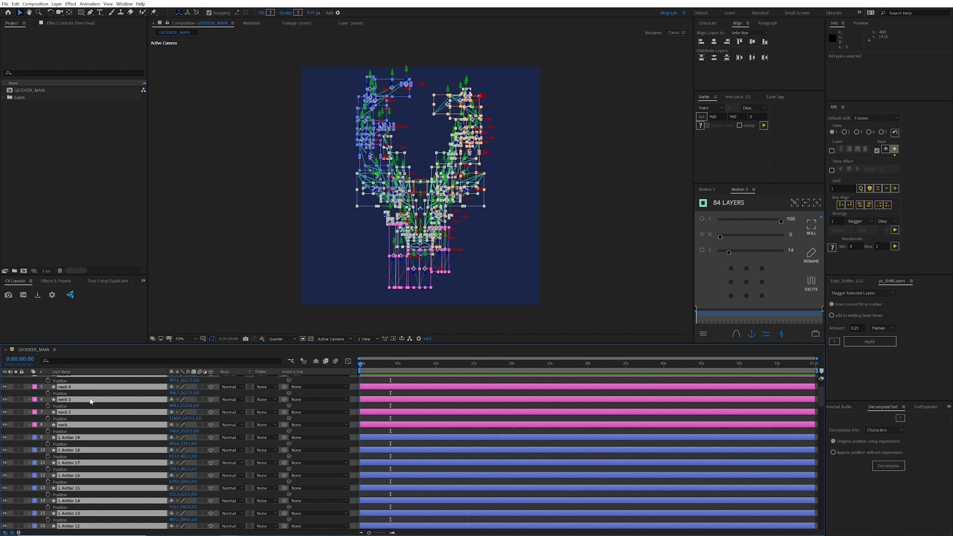
{"action": "scroll", "coordinate": [90, 402], "scroll_direction": "up", "scroll_amount": 3}
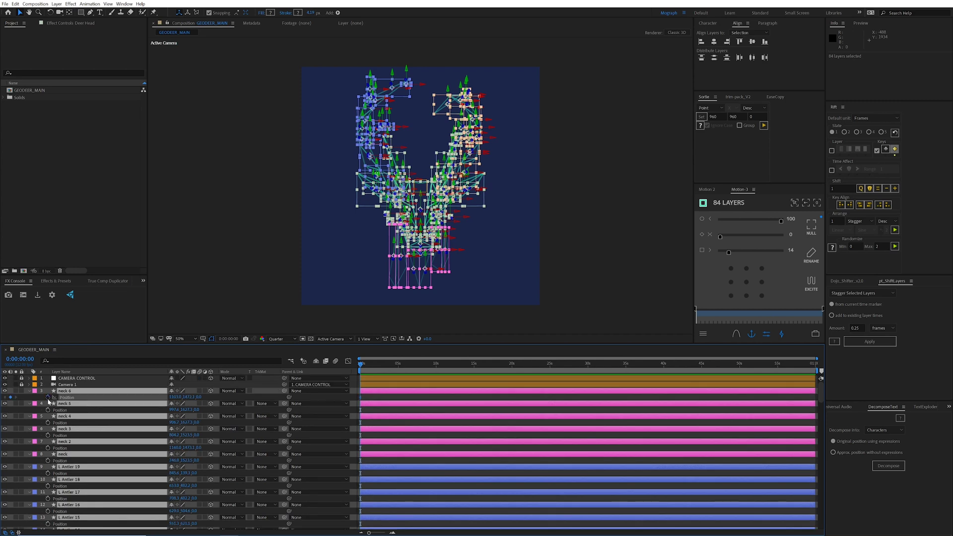
{"action": "key", "text": "alt+shift+p"}
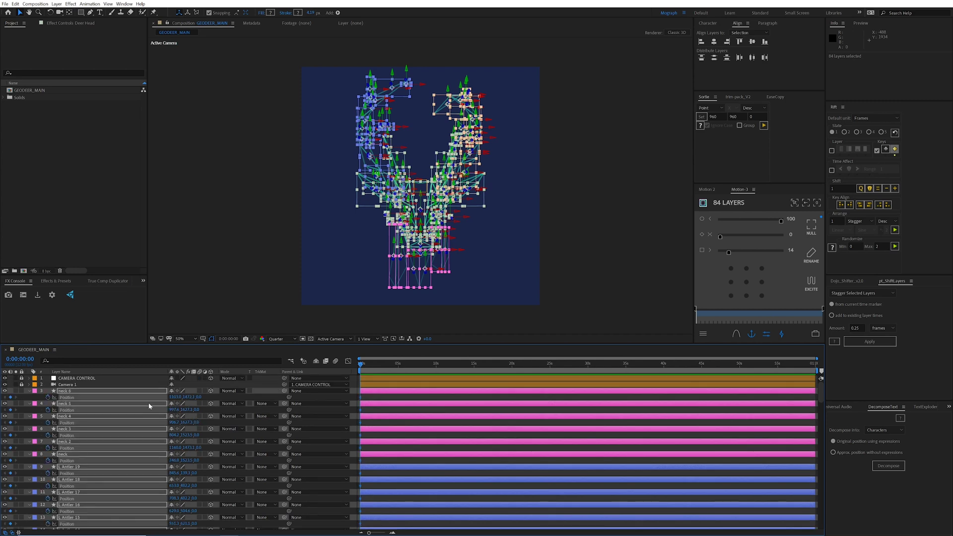
{"action": "right_click", "coordinate": [72, 398]}
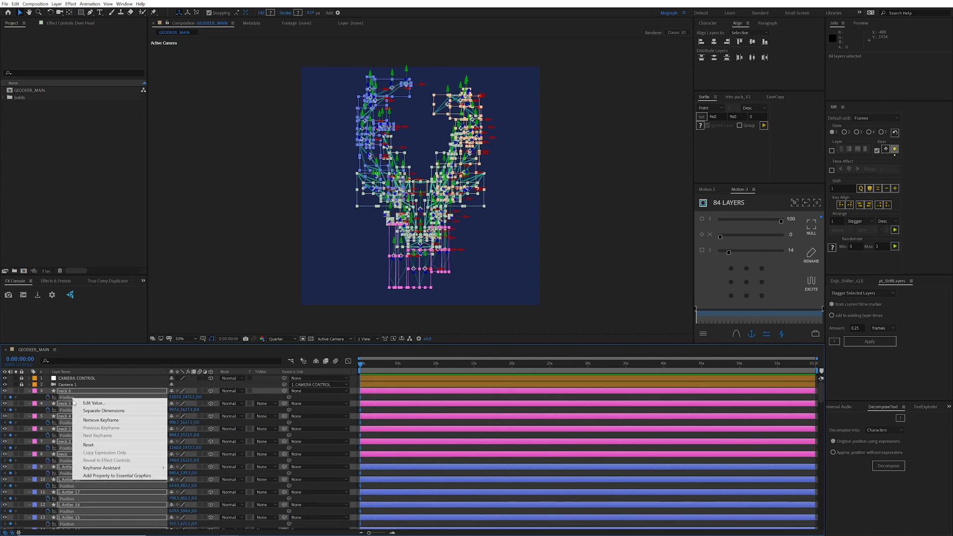
{"action": "left_click", "coordinate": [99, 411]}
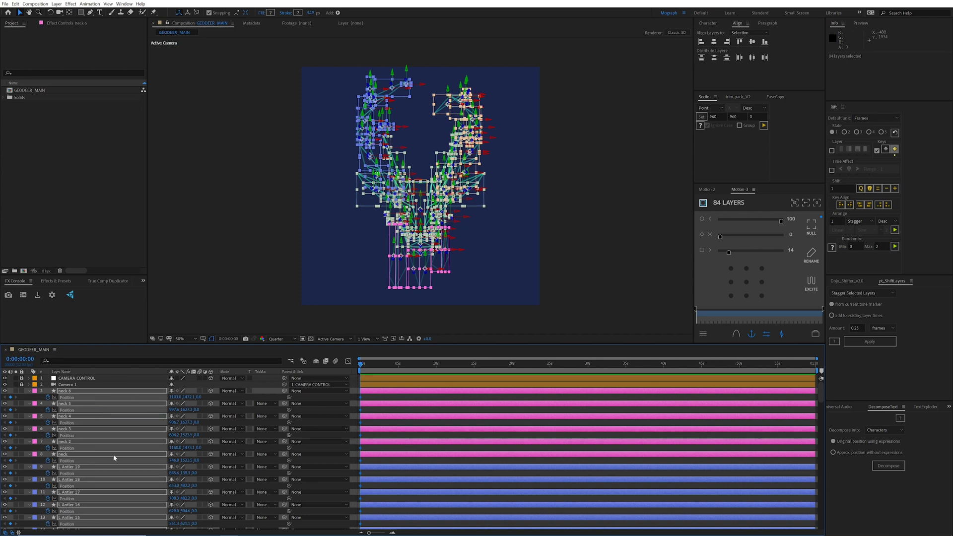
{"action": "key", "text": "alt+shift+s"}
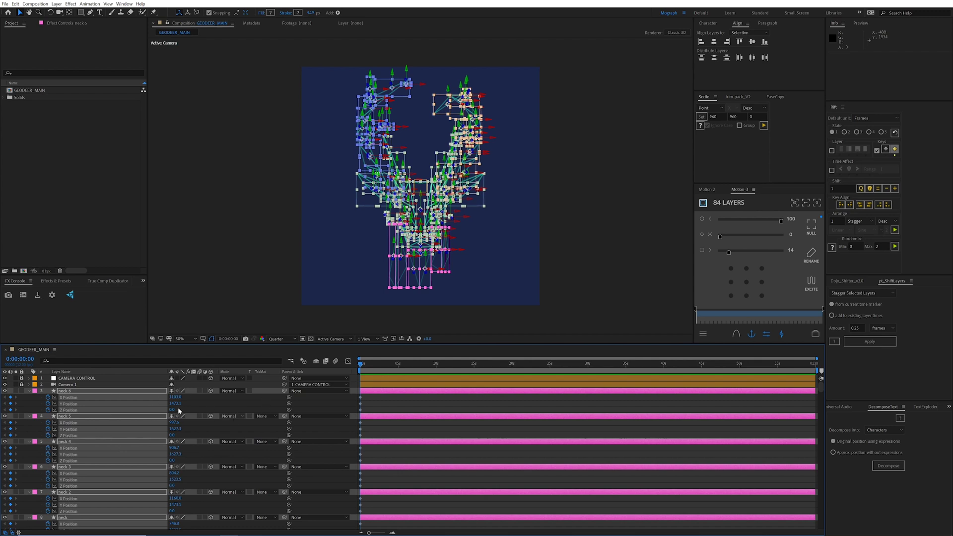
Turn off the X, Y and Z Position stopwatches and deselect the layers
{"action": "left_click_drag", "start_coordinate": [47, 398], "coordinate": [48, 410]}
{"action": "left_click", "coordinate": [48, 429]}
{"action": "left_click", "coordinate": [48, 429]}
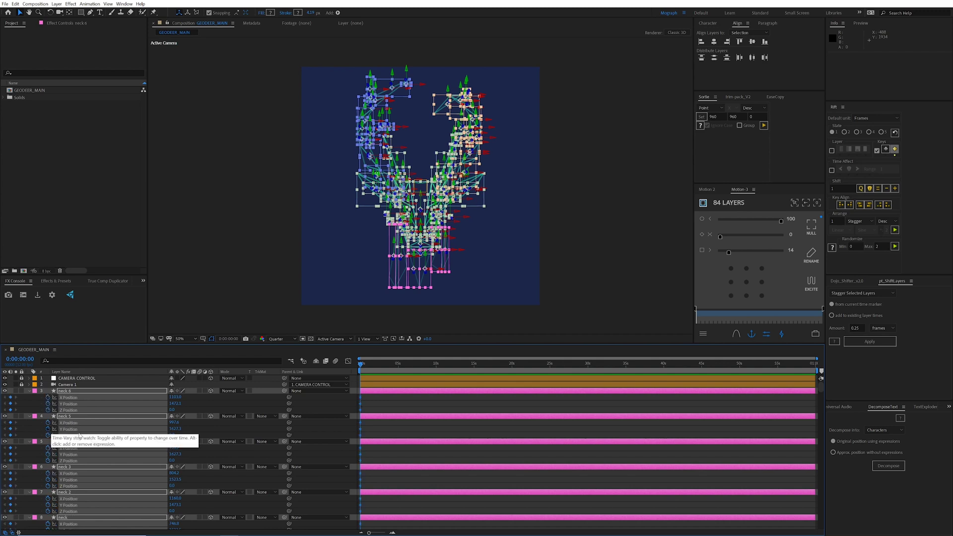
{"action": "left_click", "coordinate": [49, 430]}
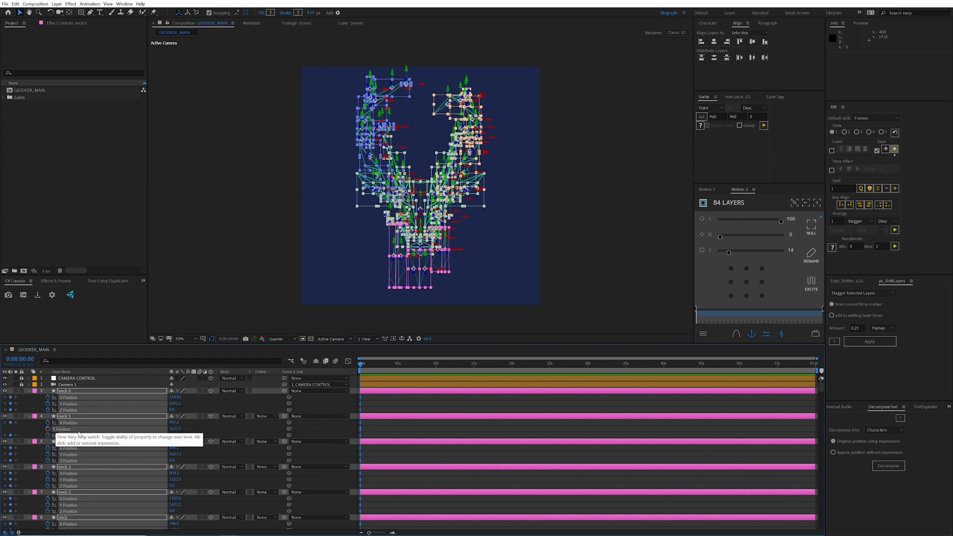
{"action": "left_click", "coordinate": [53, 432]}
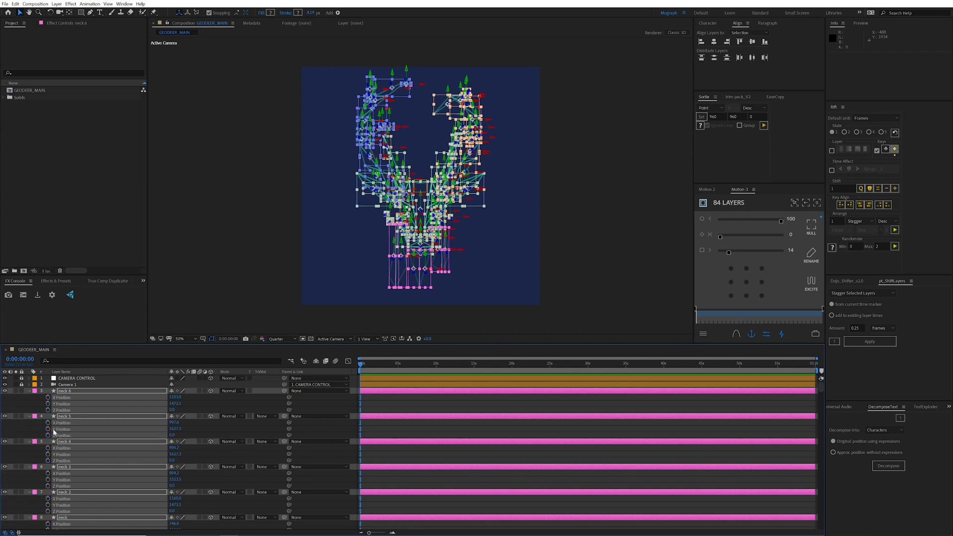
{"action": "left_click", "coordinate": [385, 430]}
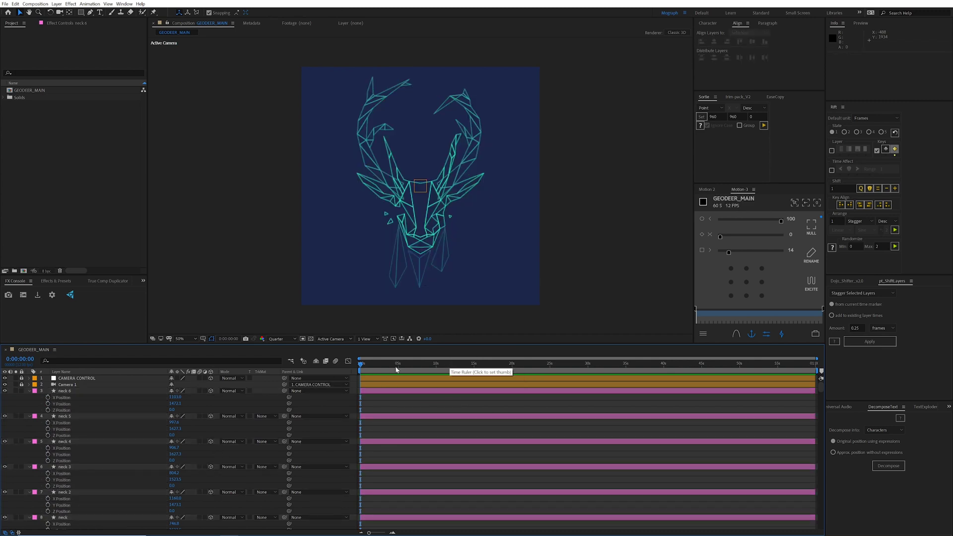
Reveal Deer Head 30's position values and solo it
{"action": "left_click", "coordinate": [425, 213]}
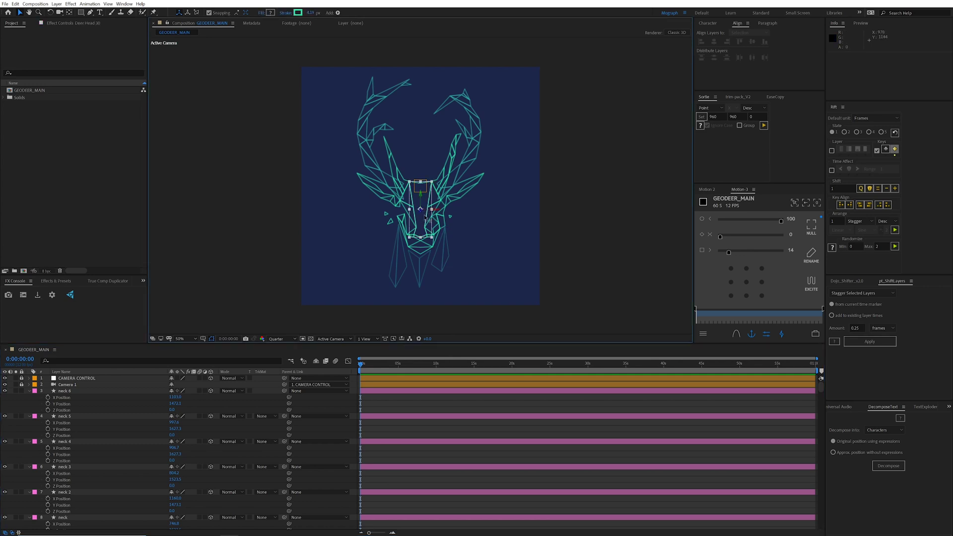
{"action": "key", "text": "u"}
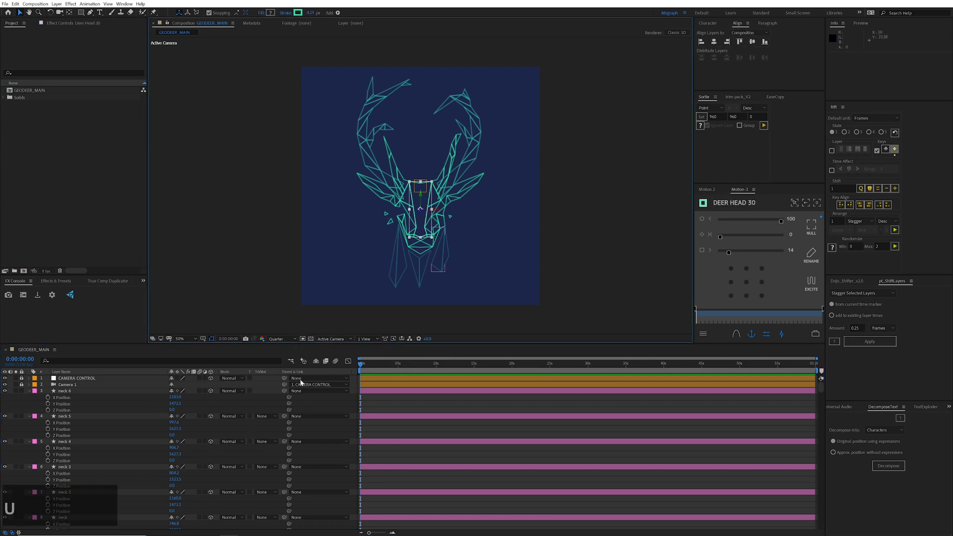
{"action": "scroll", "coordinate": [458, 421], "scroll_direction": "down", "scroll_amount": 15}
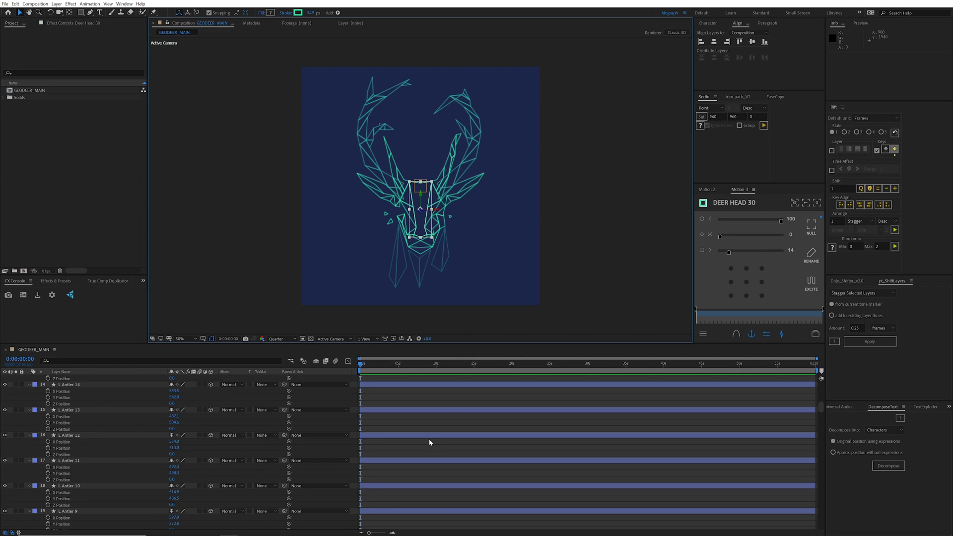
{"action": "scroll", "coordinate": [368, 441], "scroll_direction": "down", "scroll_amount": 15}
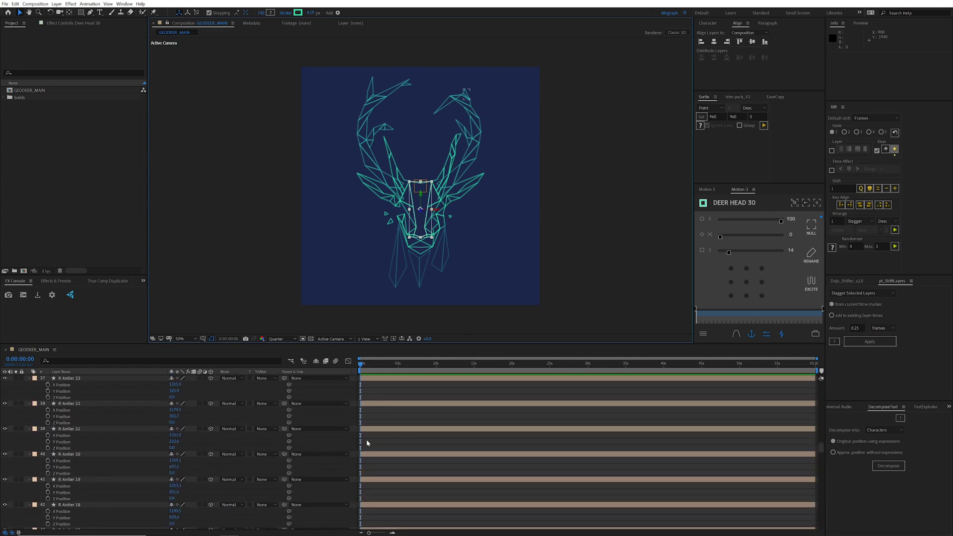
{"action": "scroll", "coordinate": [366, 442], "scroll_direction": "down", "scroll_amount": 5}
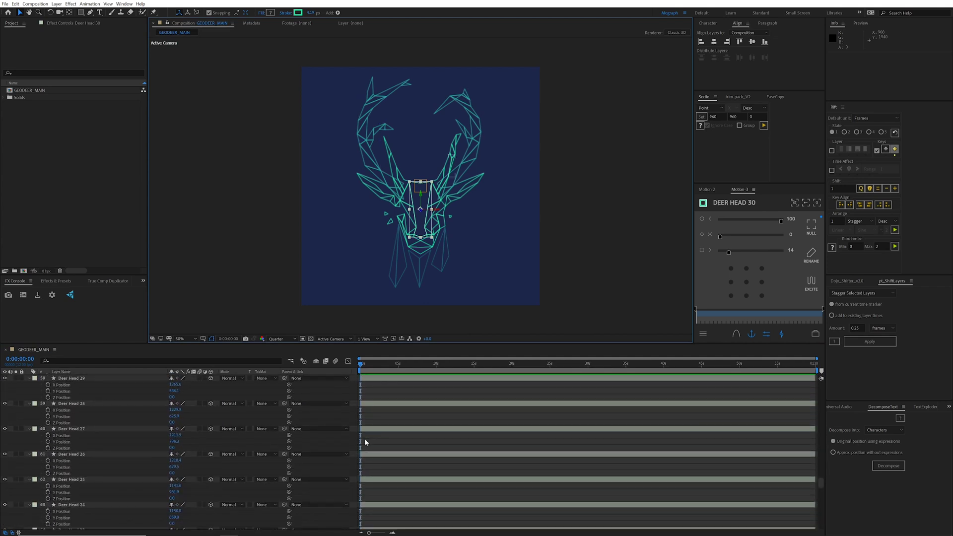
{"action": "key", "text": "p"}
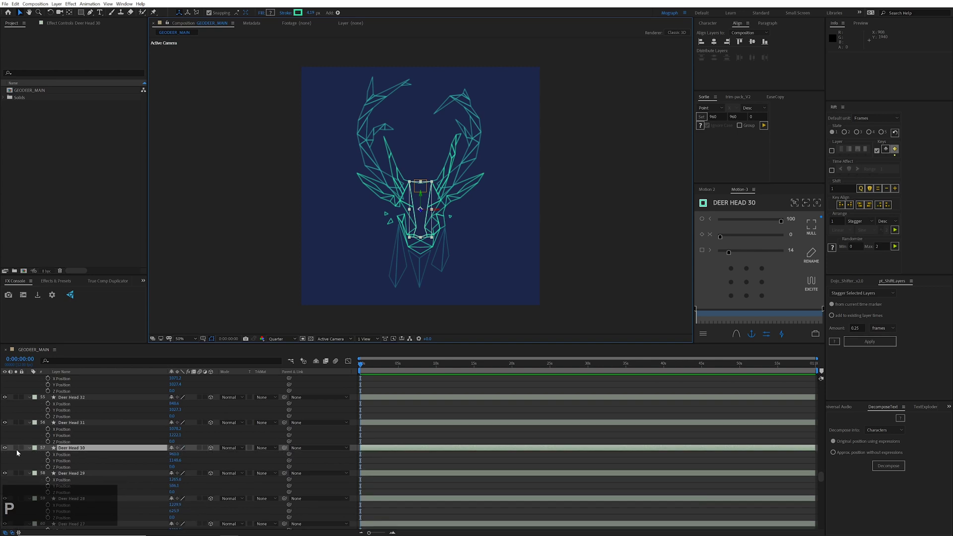
{"action": "left_click", "coordinate": [16, 448]}
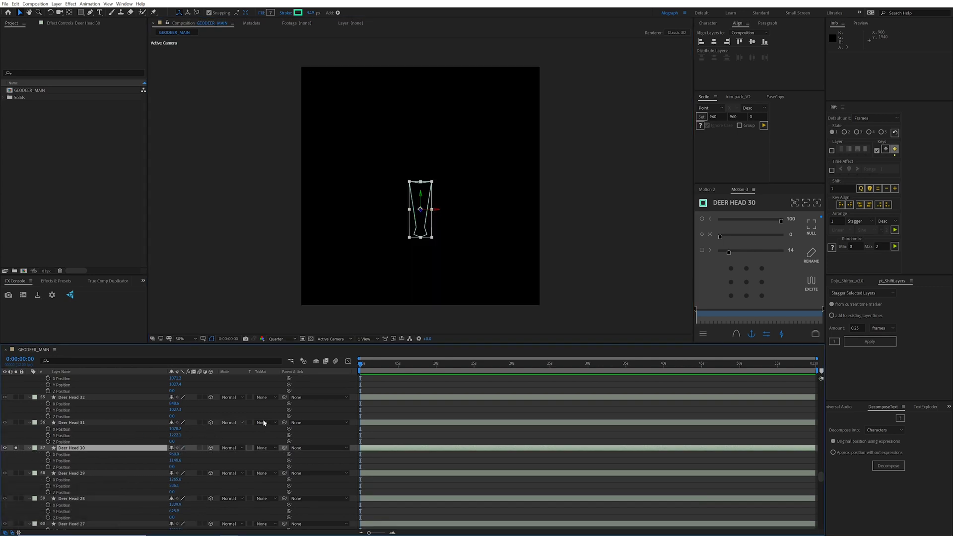
End the work area at 0:00:06:00 and return to the start
{"action": "scroll", "coordinate": [368, 427], "scroll_direction": "up", "scroll_amount": 4, "text": "alt"}
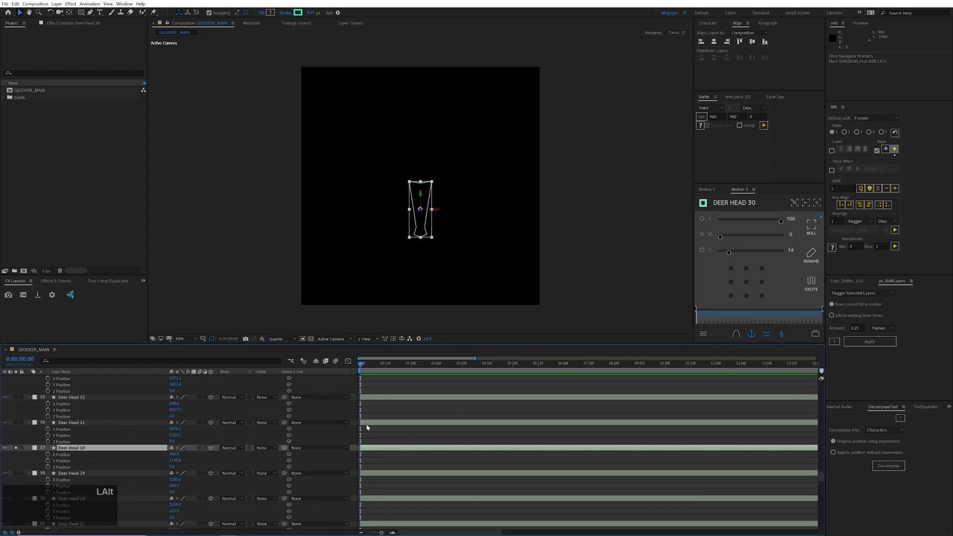
{"action": "left_click_drag", "start_coordinate": [555, 367], "coordinate": [544, 390]}
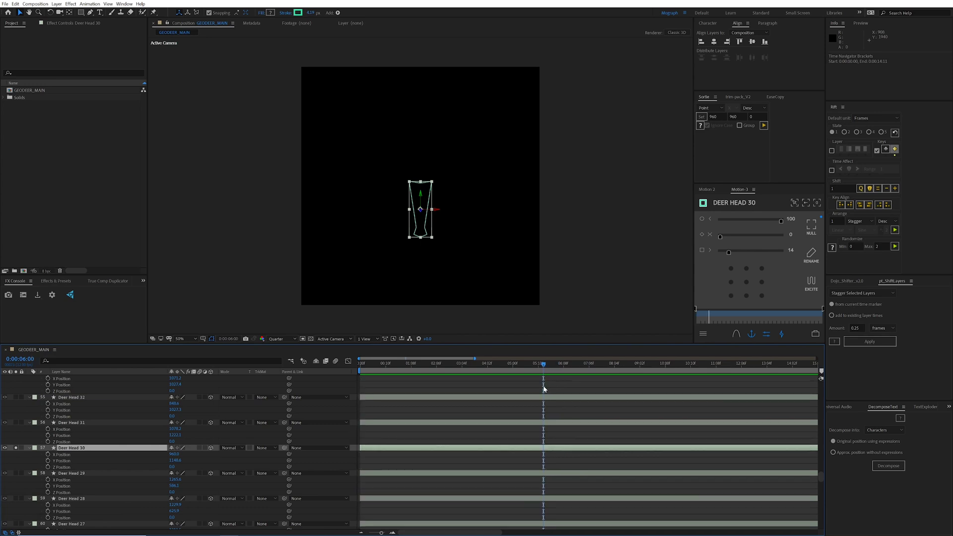
{"action": "key", "text": "n"}
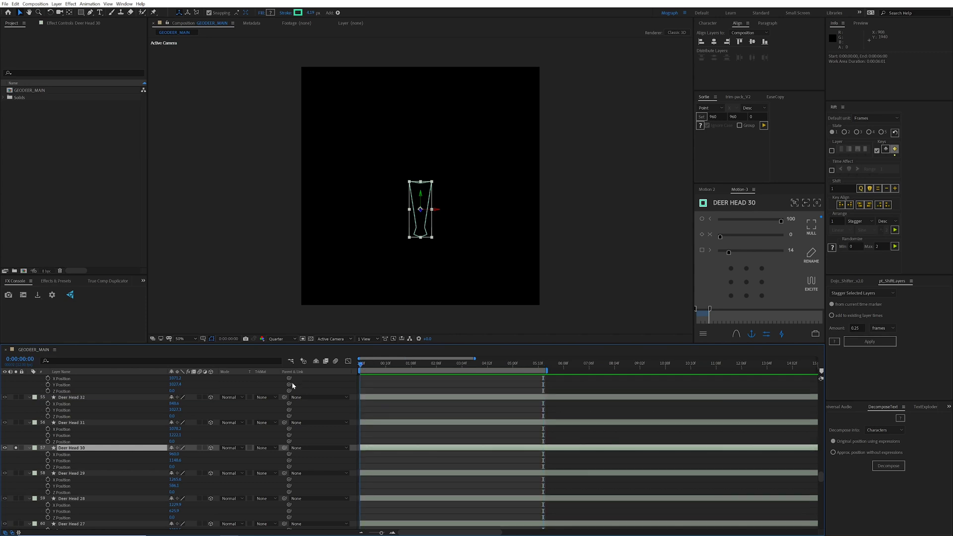
{"action": "key", "text": "Home"}
Keyframe Deer Head 30's Z Position at 0 seconds, pushed far back to 2850
{"action": "left_click", "coordinate": [46, 467]}
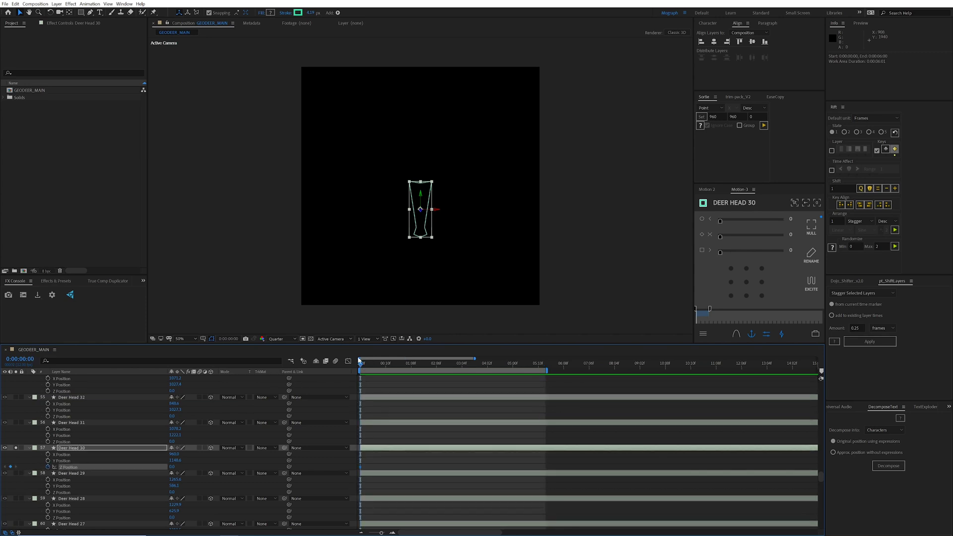
{"action": "left_click_drag", "start_coordinate": [372, 369], "coordinate": [391, 376]}
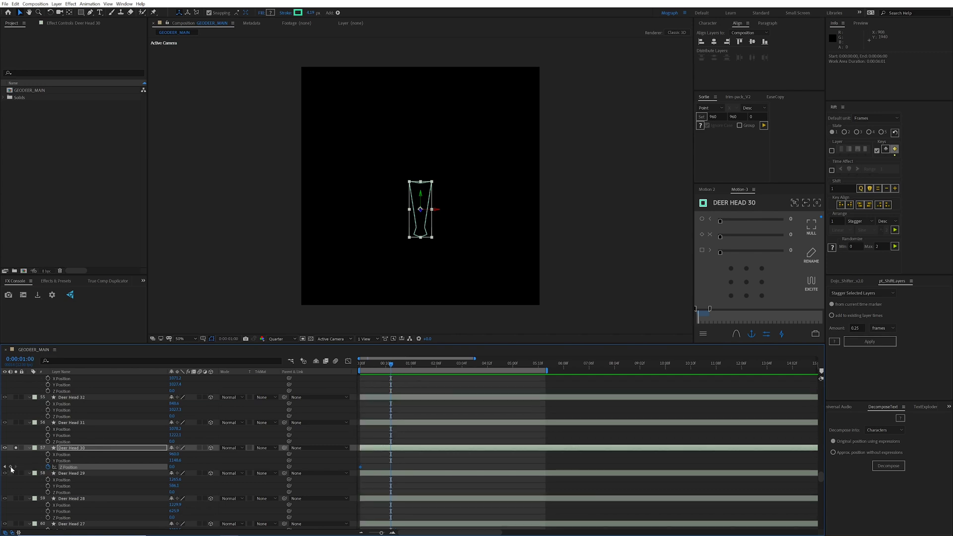
{"action": "left_click_drag", "start_coordinate": [517, 367], "coordinate": [543, 371]}
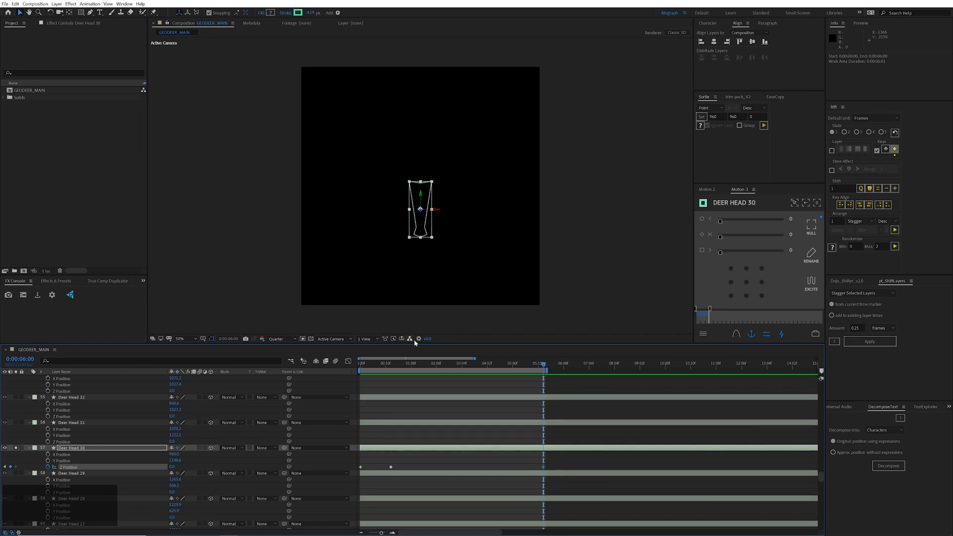
{"action": "left_click_drag", "start_coordinate": [499, 367], "coordinate": [512, 370]}
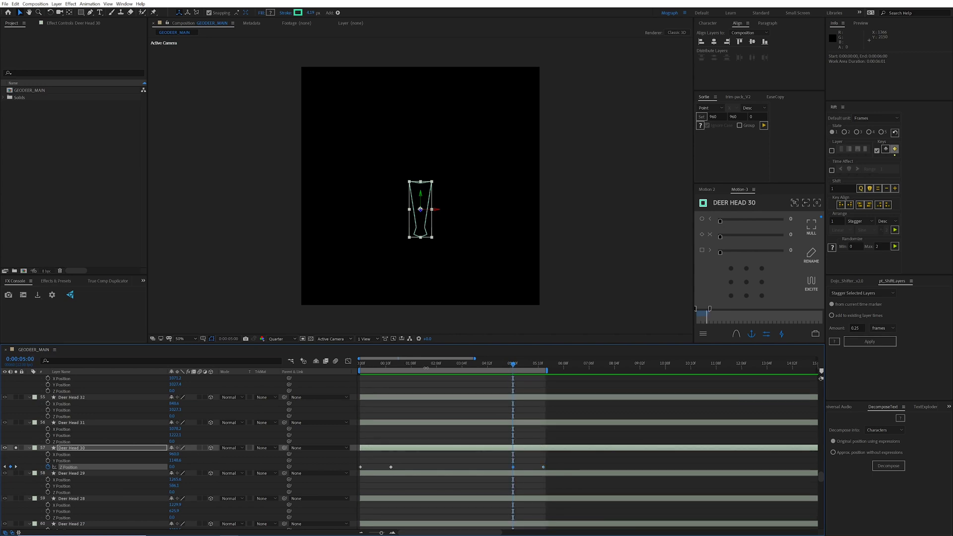
{"action": "left_click", "coordinate": [362, 370]}
{"action": "left_click_drag", "start_coordinate": [175, 470], "coordinate": [324, 458]}
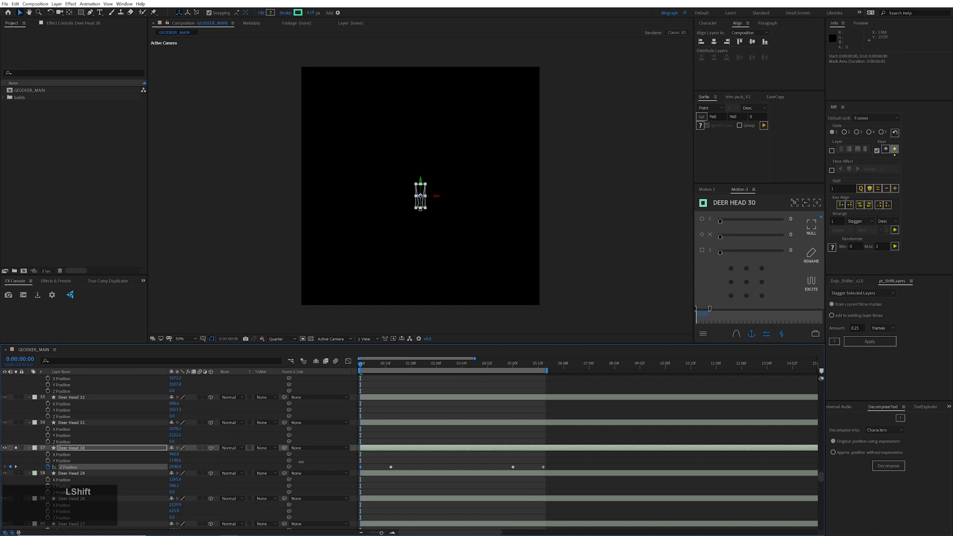
Bring the piece in to Z -587 at about 1 second
{"action": "left_click_drag", "start_coordinate": [369, 367], "coordinate": [514, 384]}
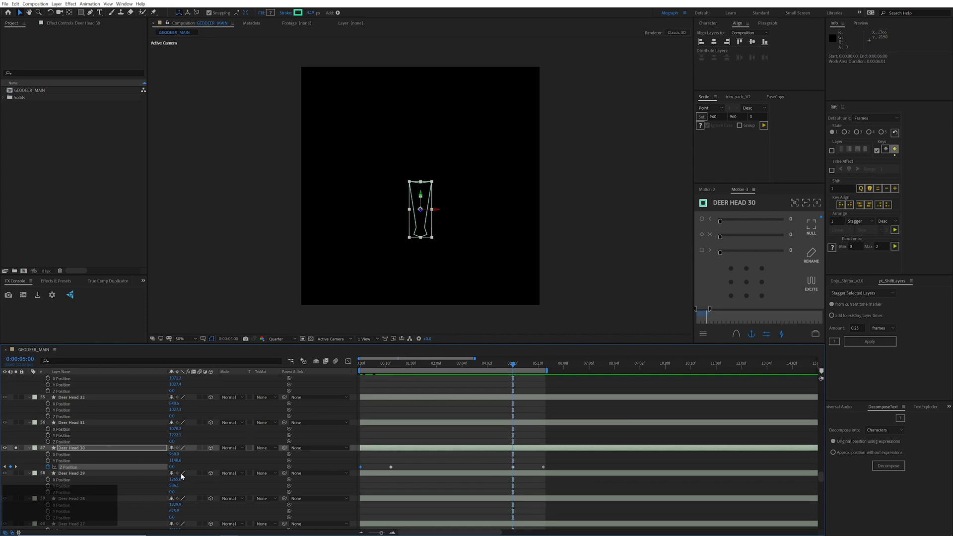
{"action": "left_click_drag", "start_coordinate": [497, 461], "coordinate": [530, 477]}
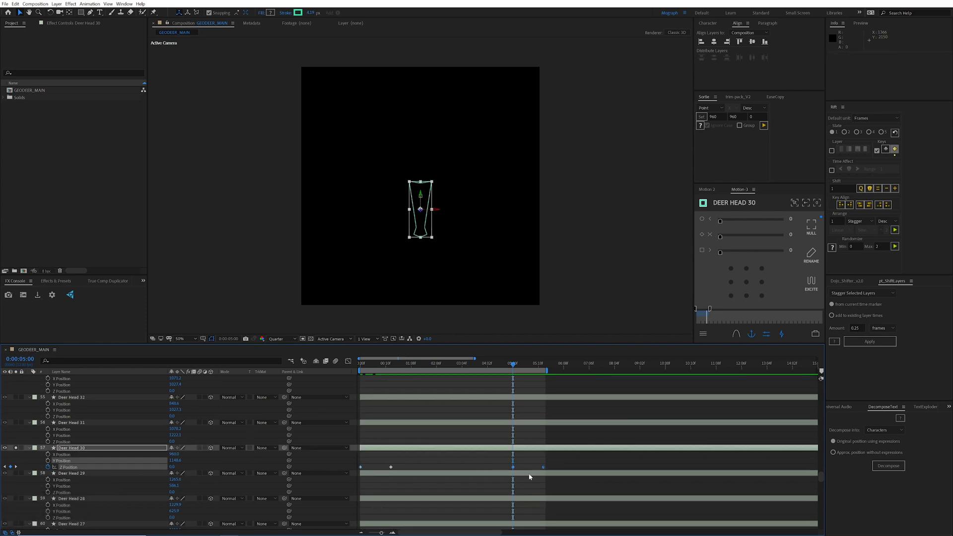
{"action": "left_click_drag", "start_coordinate": [172, 467], "coordinate": [138, 469]}
{"action": "left_click", "coordinate": [488, 452]}
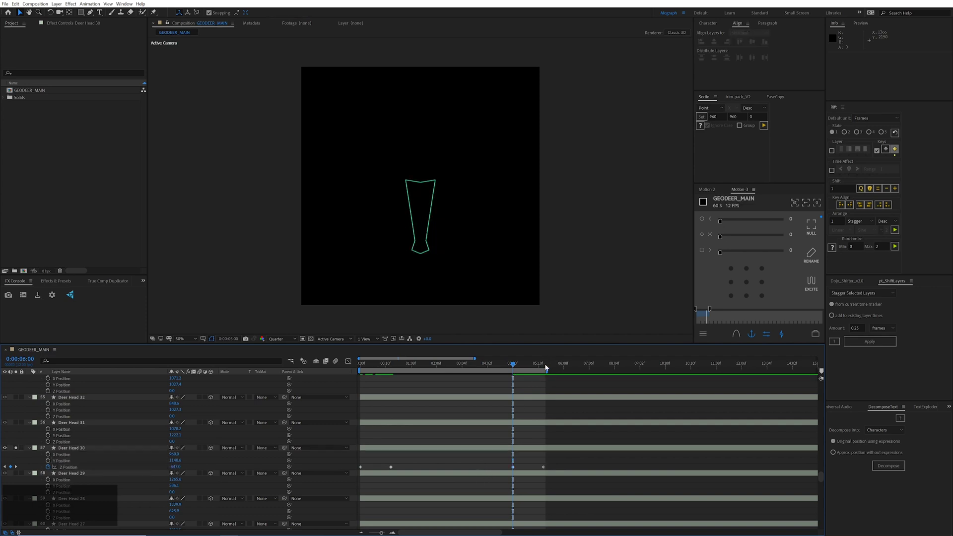
At 6 seconds send the piece forward past the camera, then preview
{"action": "left_click", "coordinate": [546, 368]}
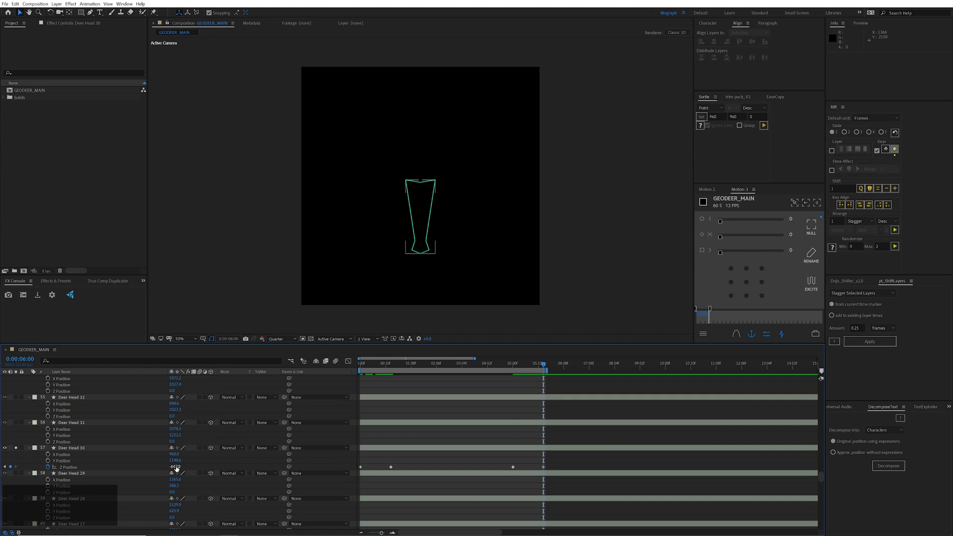
{"action": "left_click_drag", "start_coordinate": [176, 469], "coordinate": [112, 480]}
{"action": "left_click", "coordinate": [390, 428]}
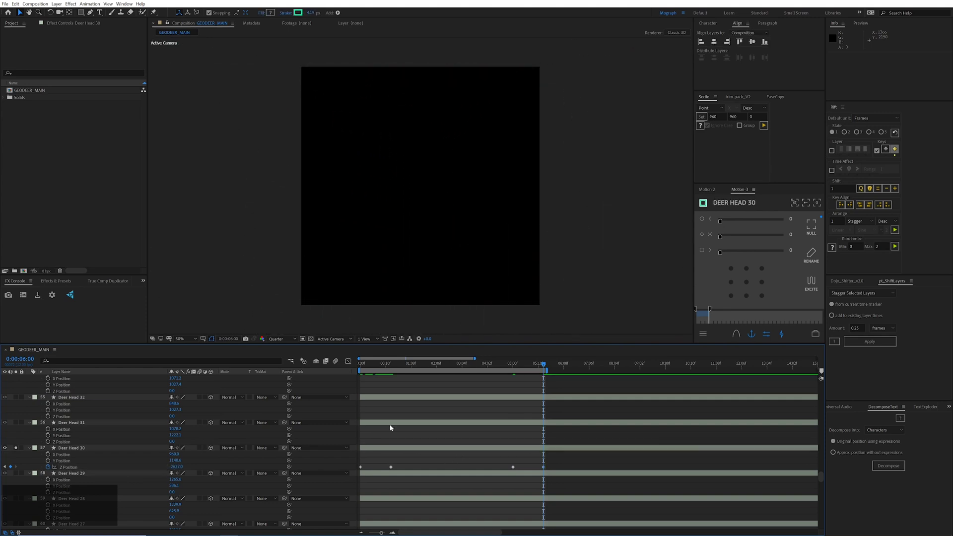
{"action": "left_click", "coordinate": [390, 428]}
{"action": "key", "text": "space"}
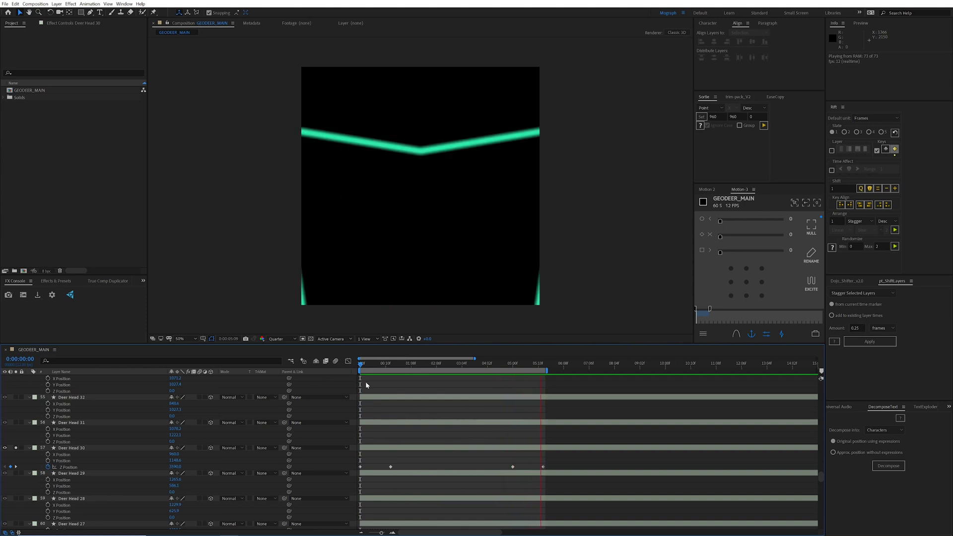
Ease the 1-second Z Position keyframe to 0 velocity with 69% incoming influence
{"action": "left_click_drag", "start_coordinate": [400, 365], "coordinate": [391, 365]}
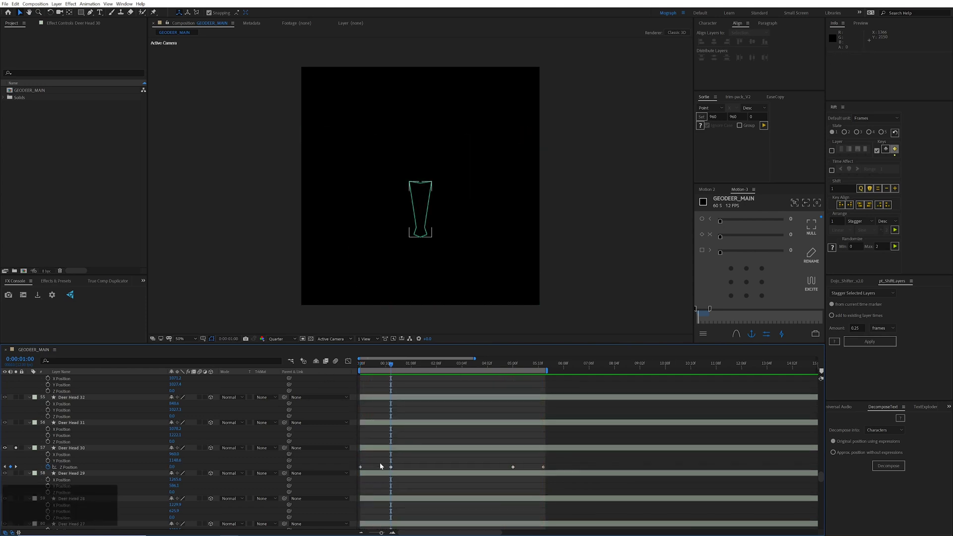
{"action": "left_click_drag", "start_coordinate": [380, 464], "coordinate": [529, 469]}
{"action": "key", "text": "ctrl+shift+k"}
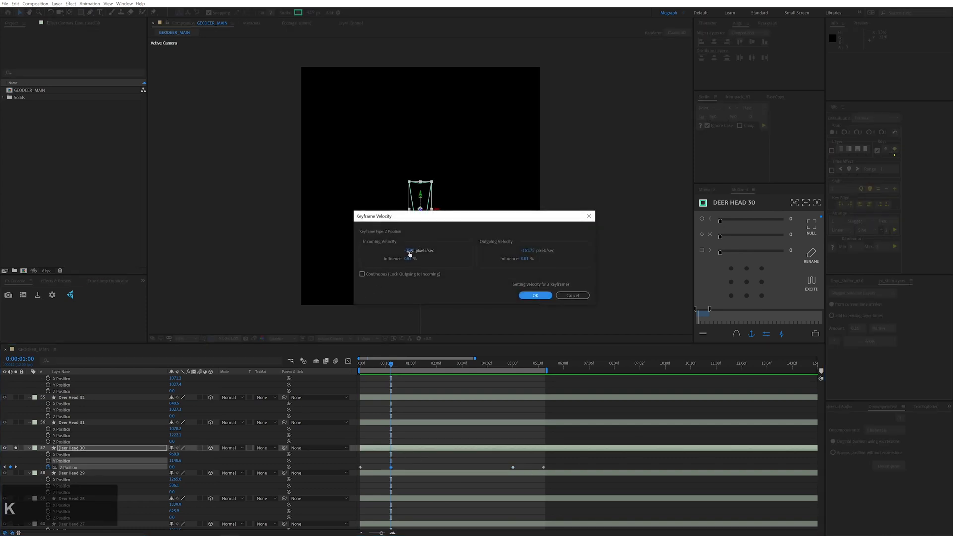
{"action": "left_click", "coordinate": [410, 251]}
{"action": "type", "text": "0"}
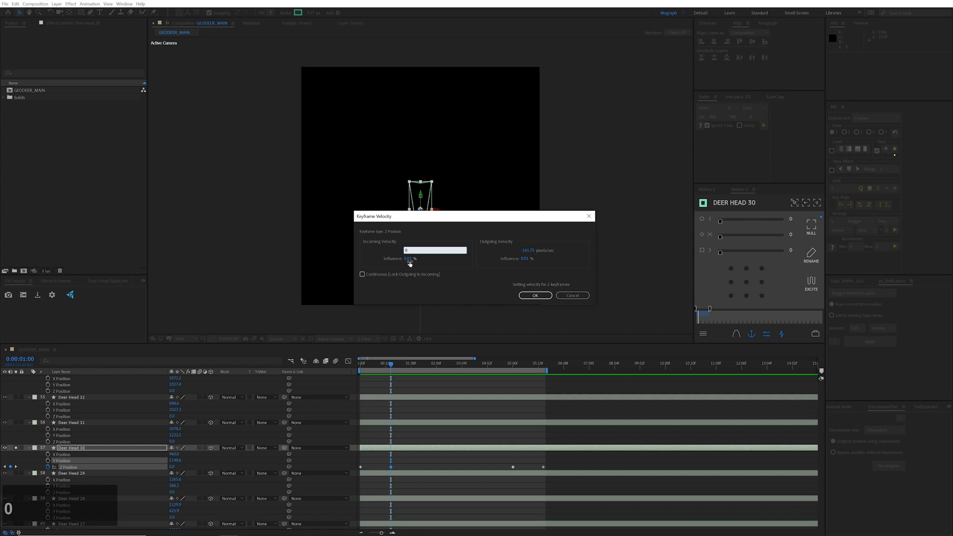
{"action": "left_click", "coordinate": [409, 259]}
{"action": "type", "text": "69"}
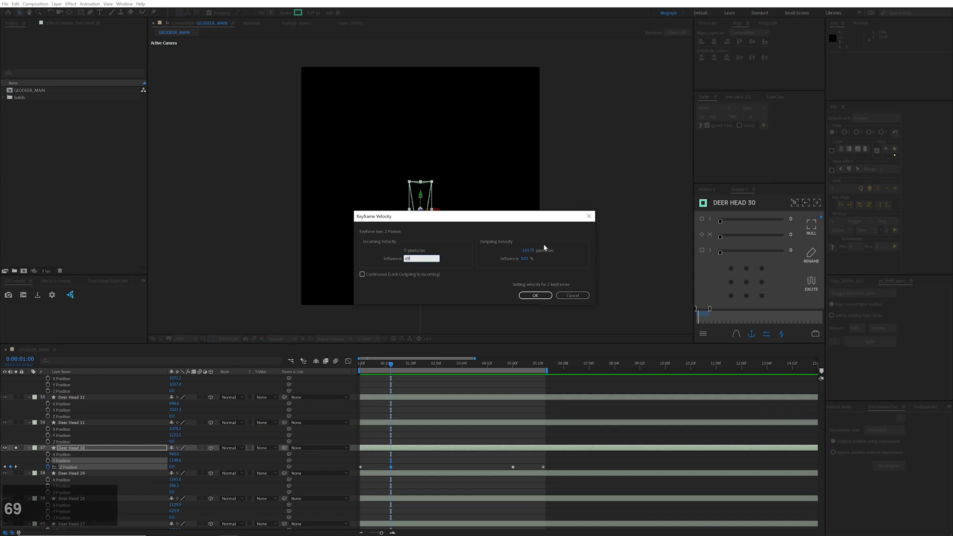
{"action": "key", "text": "Tab"}
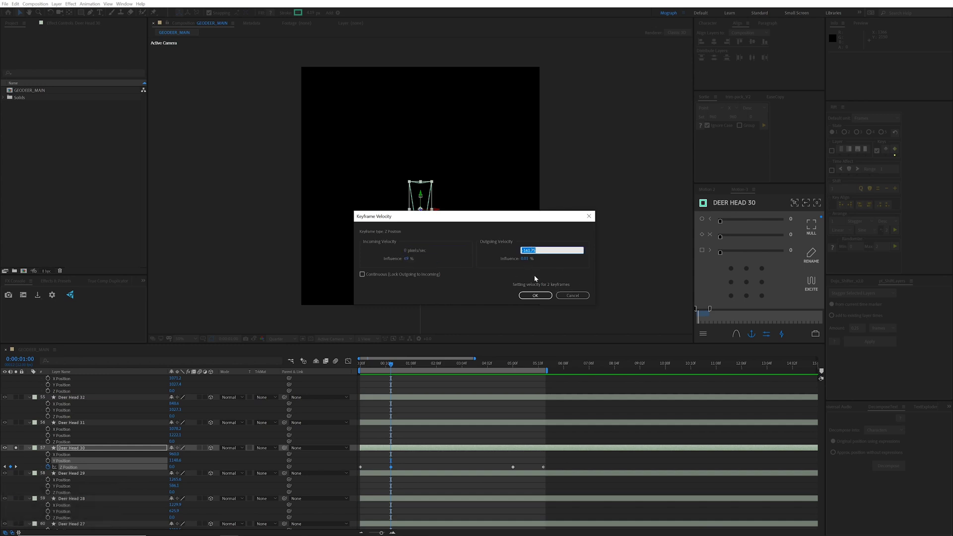
{"action": "type", "text": "0"}
{"action": "left_click", "coordinate": [526, 259]}
{"action": "type", "text": "0"}
{"action": "left_click", "coordinate": [534, 295]}
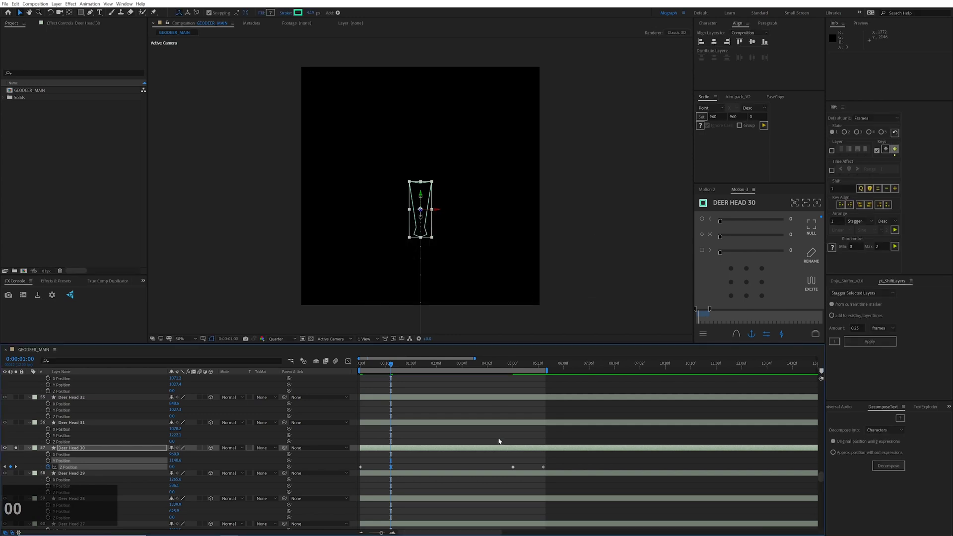
Ease the 5-second Z Position keyframe to 0 velocity, then preview from the start
{"action": "mouse_move", "coordinate": [500, 458]}
{"action": "left_mouse_down"}
{"action": "mouse_move", "coordinate": [529, 477]}
{"action": "mouse_move", "coordinate": [527, 461]}
{"action": "left_mouse_up"}
{"action": "key", "text": "ctrl+shift+k"}
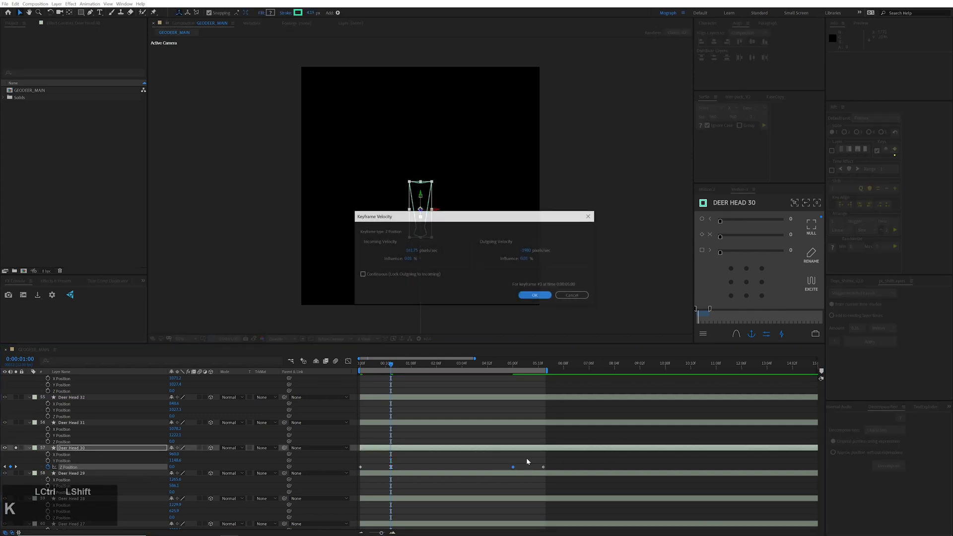
{"action": "left_click", "coordinate": [418, 252]}
{"action": "type", "text": "0"}
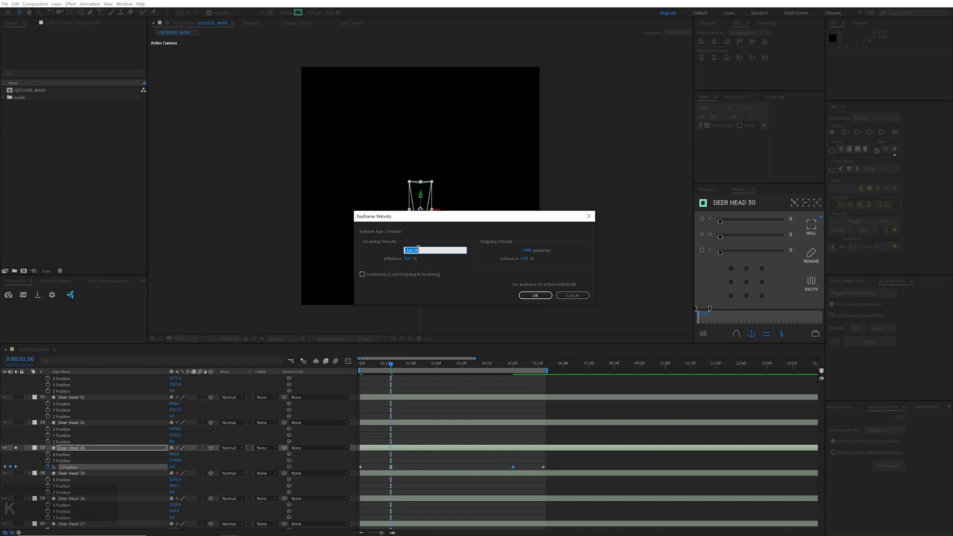
{"action": "left_click", "coordinate": [526, 250]}
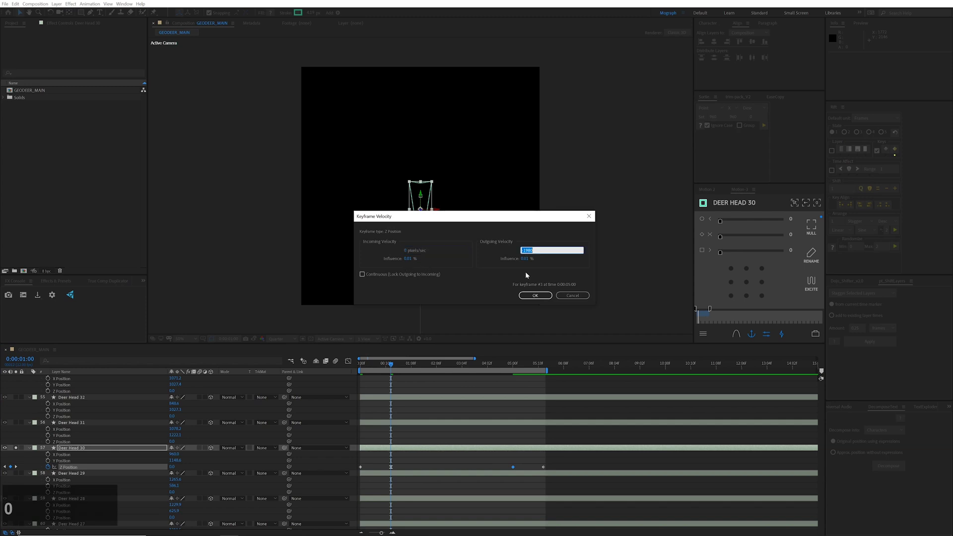
{"action": "type", "text": "69"}
{"action": "left_click", "coordinate": [525, 259]}
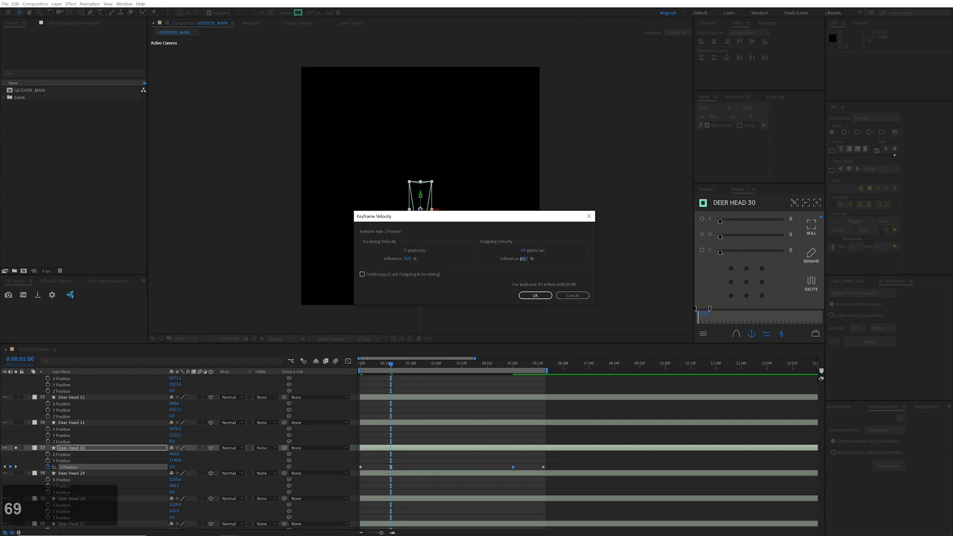
{"action": "left_click", "coordinate": [549, 296]}
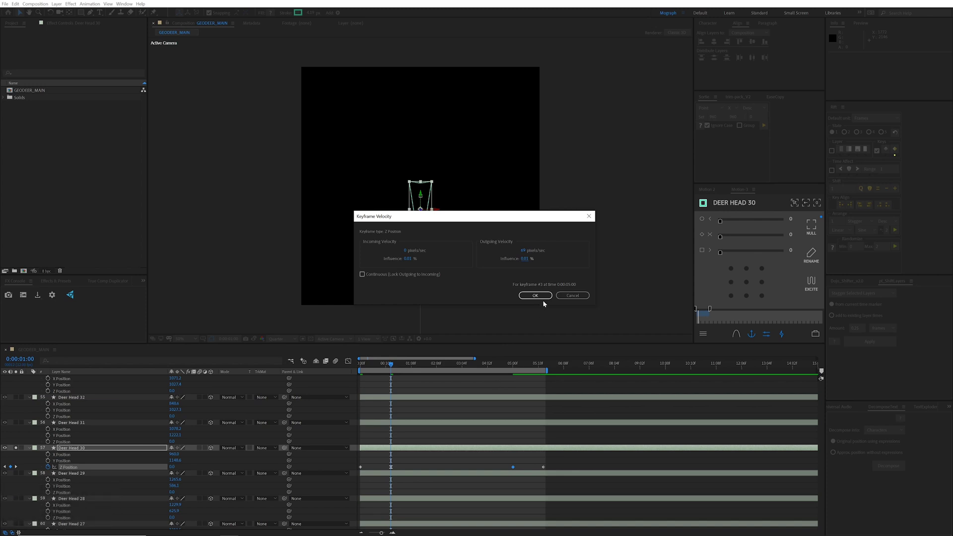
{"action": "left_click", "coordinate": [420, 460]}
{"action": "left_click_drag", "start_coordinate": [391, 364], "coordinate": [315, 376]}
{"action": "key", "text": "space"}
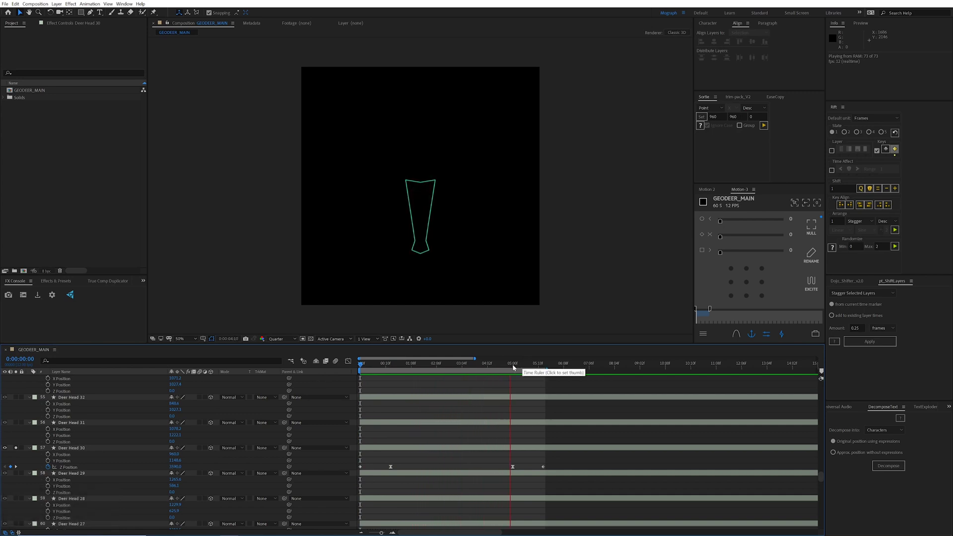
At 0:00:05:00, set Deer Head 30's Z Position to about -1159, then preview the fly-in
{"action": "left_click_drag", "start_coordinate": [513, 366], "coordinate": [505, 369]}
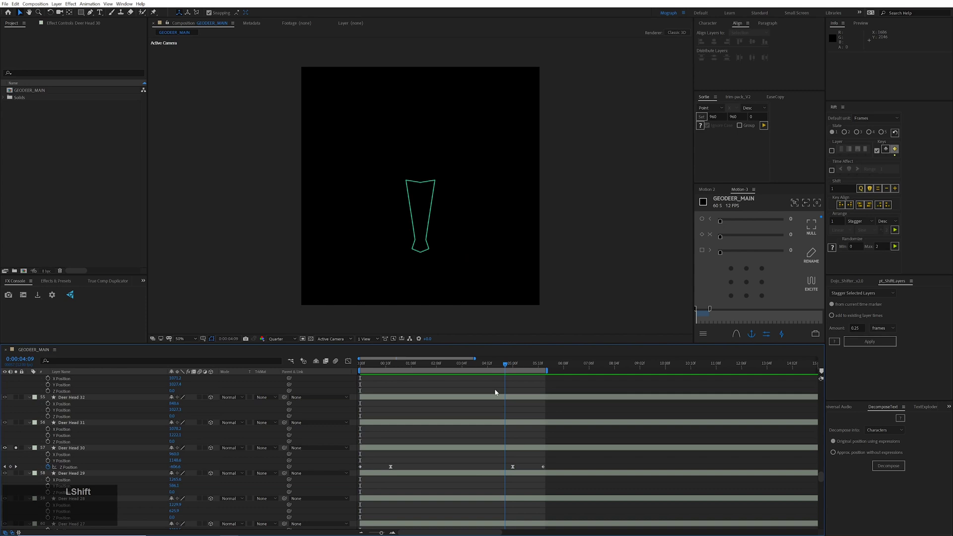
{"action": "left_click", "coordinate": [486, 467]}
{"action": "left_click", "coordinate": [513, 367]}
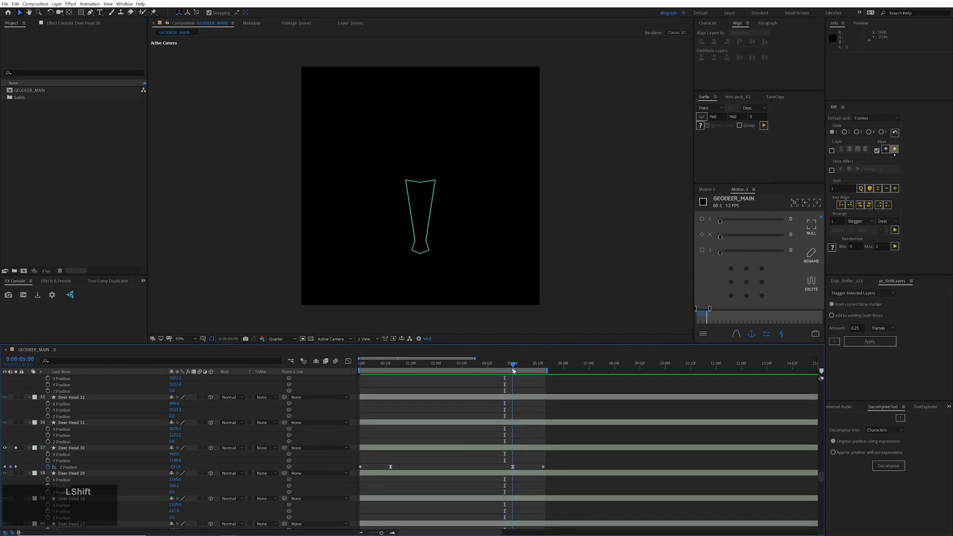
{"action": "left_click", "coordinate": [186, 467]}
{"action": "left_click_drag", "start_coordinate": [187, 467], "coordinate": [2, 478]}
{"action": "key", "text": "space"}
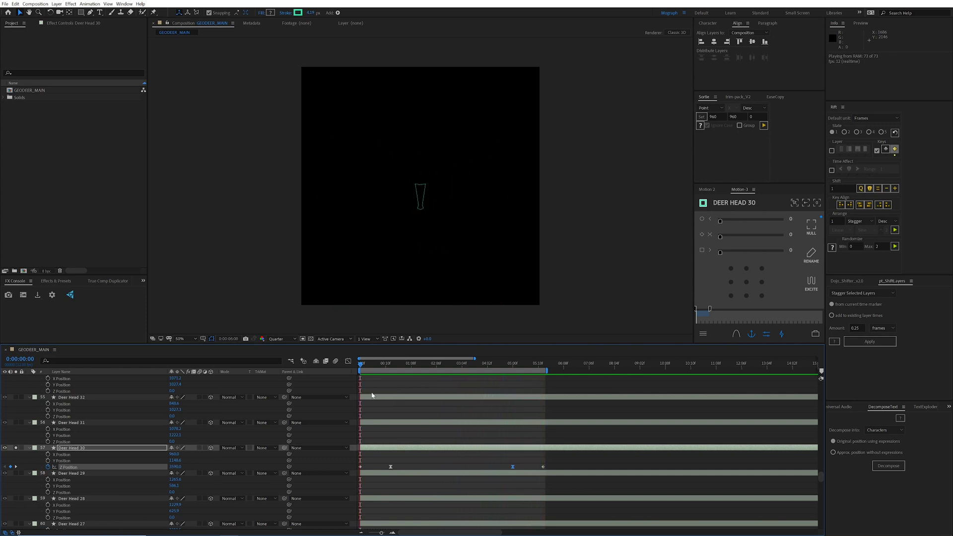
{"action": "key", "text": "space"}
In the Z Position speed graph, match in/out speeds, lengthen the first keyframe's ease influence, and preview
{"action": "left_click_drag", "start_coordinate": [504, 469], "coordinate": [504, 470]}
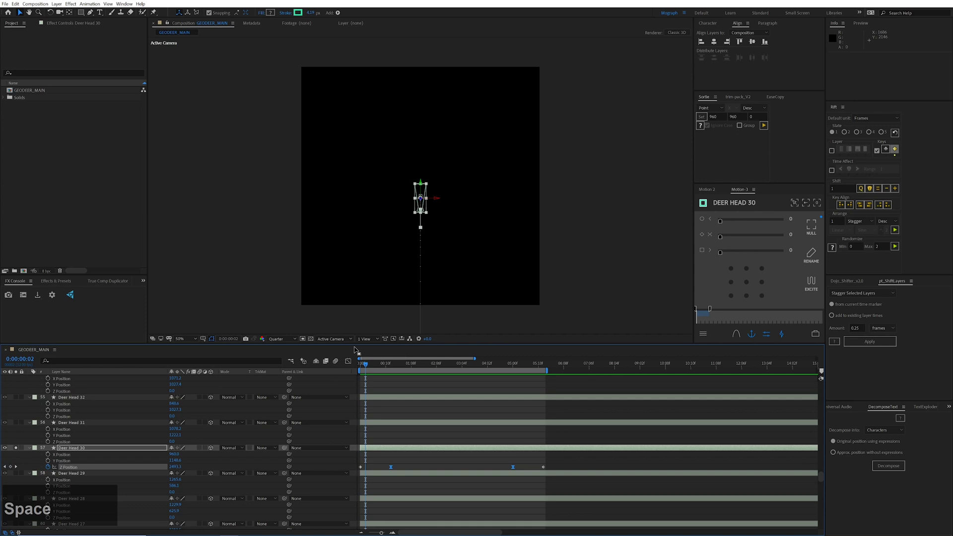
{"action": "left_click", "coordinate": [348, 361]}
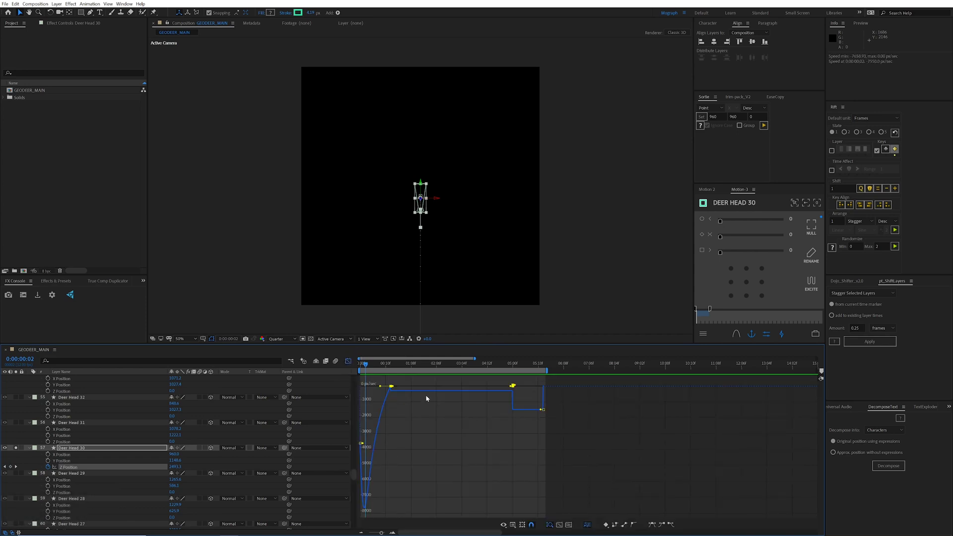
{"action": "scroll", "coordinate": [373, 407], "scroll_direction": "up", "scroll_amount": 5, "text": "alt"}
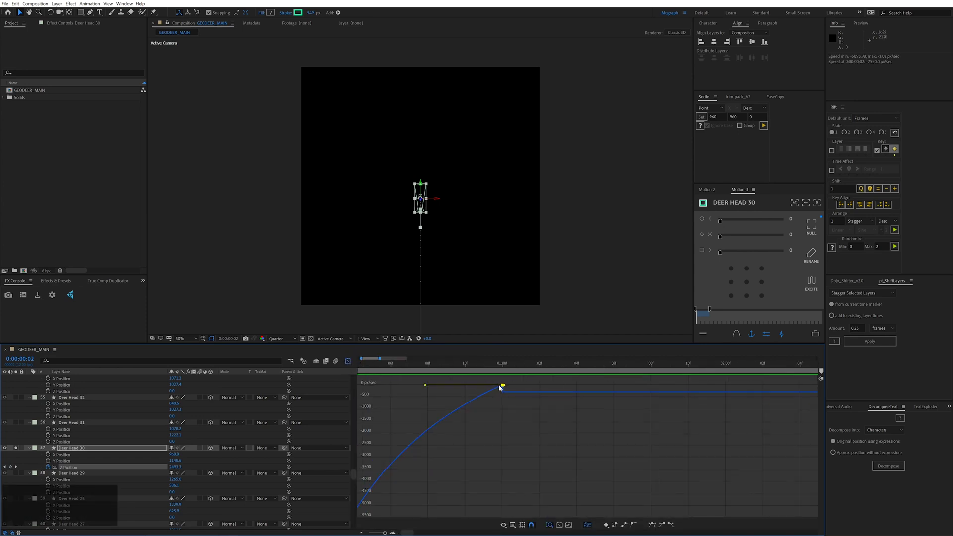
{"action": "left_click_drag", "start_coordinate": [503, 392], "coordinate": [503, 394]}
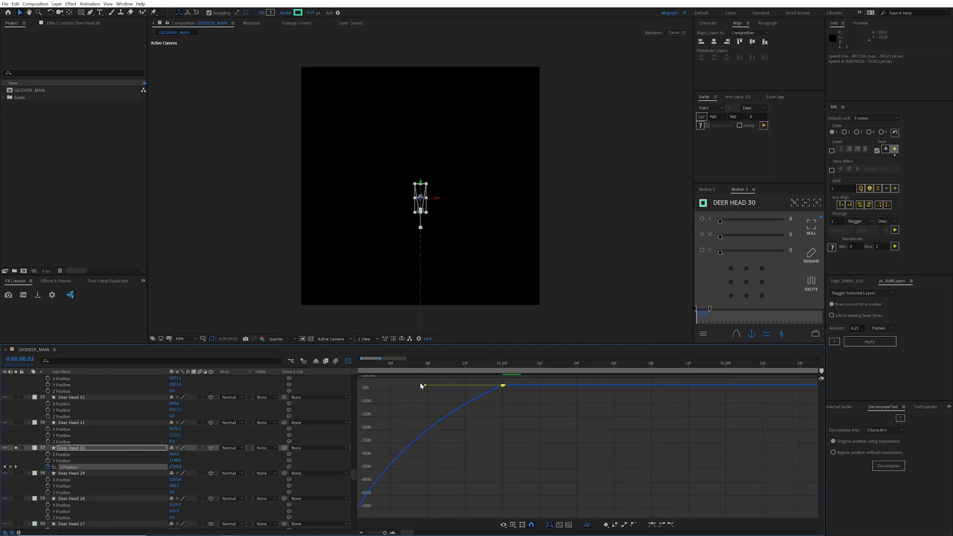
{"action": "left_click_drag", "start_coordinate": [426, 387], "coordinate": [377, 384]}
{"action": "scroll", "coordinate": [376, 389], "scroll_direction": "down", "scroll_amount": 4}
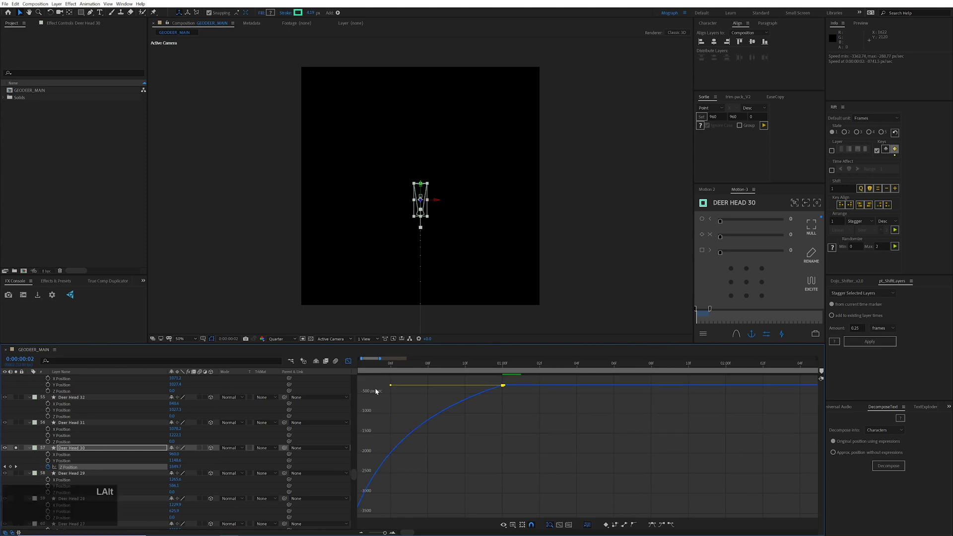
{"action": "key", "text": "space"}
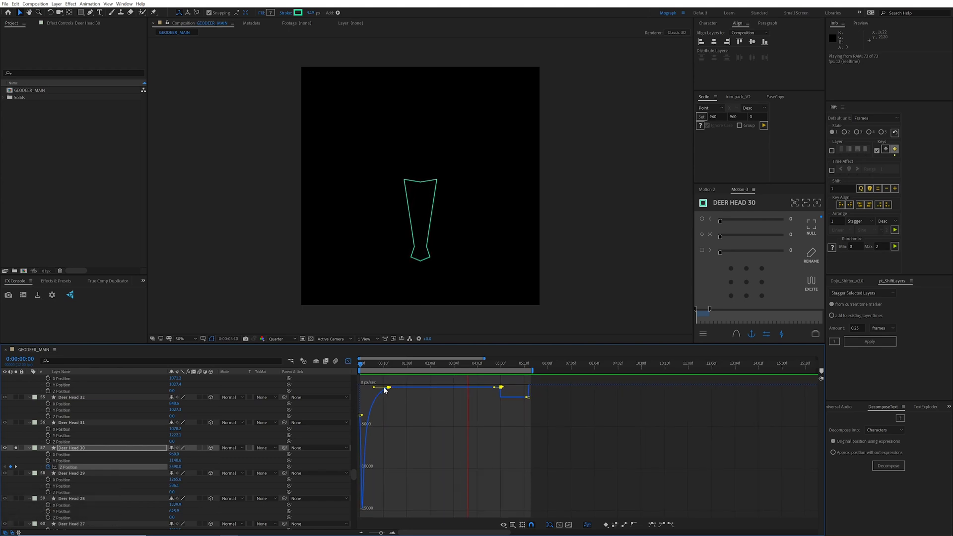
{"action": "key", "text": "space"}
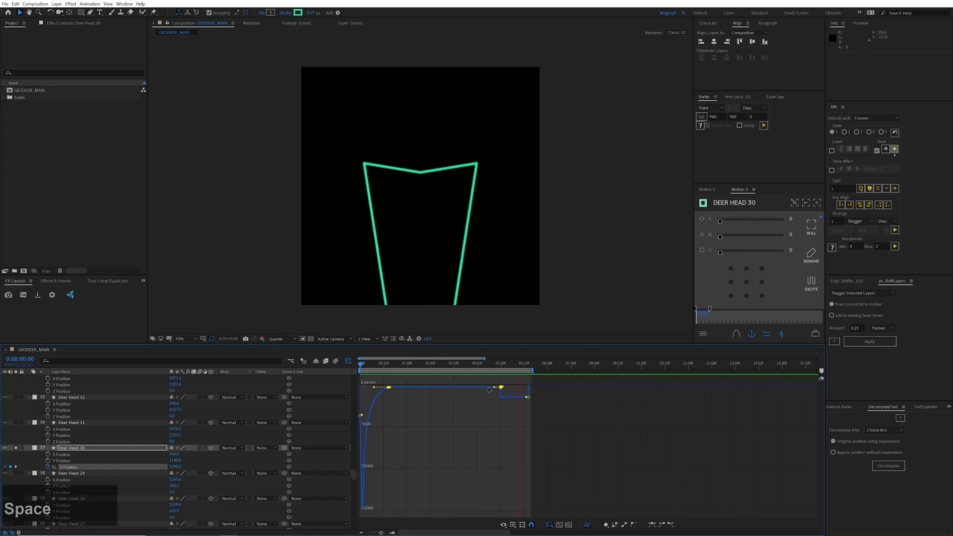
Lengthen the easing into the 5s keyframe and lower its speed
{"action": "scroll", "coordinate": [501, 390], "scroll_direction": "up", "scroll_amount": 3}
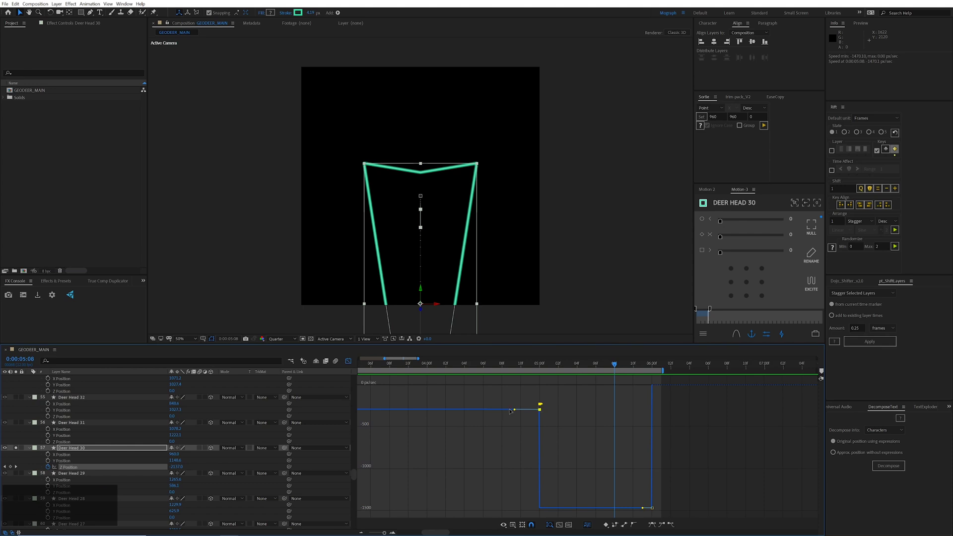
{"action": "left_click_drag", "start_coordinate": [517, 412], "coordinate": [643, 407]}
{"action": "scroll", "coordinate": [642, 408], "scroll_direction": "down", "scroll_amount": 5, "text": "alt"}
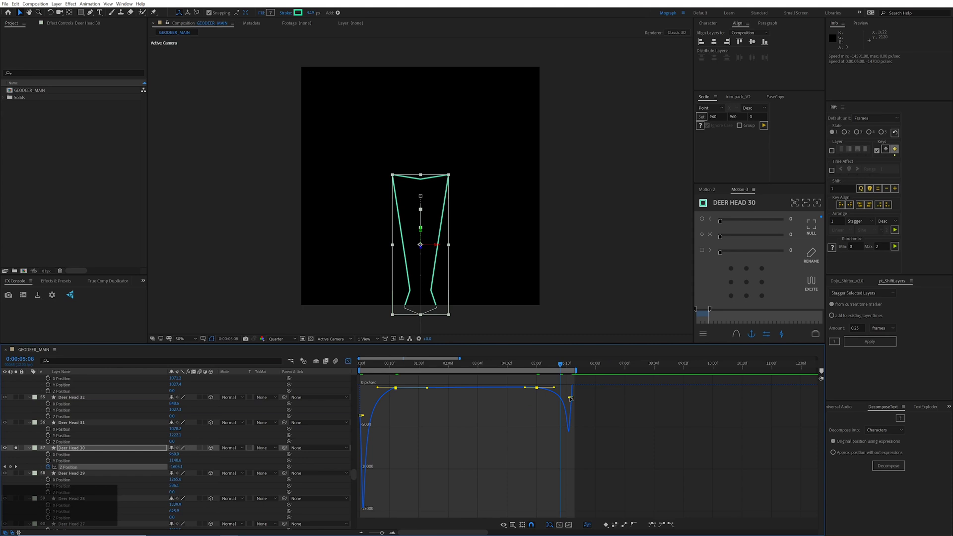
{"action": "left_click_drag", "start_coordinate": [570, 398], "coordinate": [570, 401]}
{"action": "scroll", "coordinate": [496, 368], "scroll_direction": "up", "scroll_amount": 6, "text": "alt"}
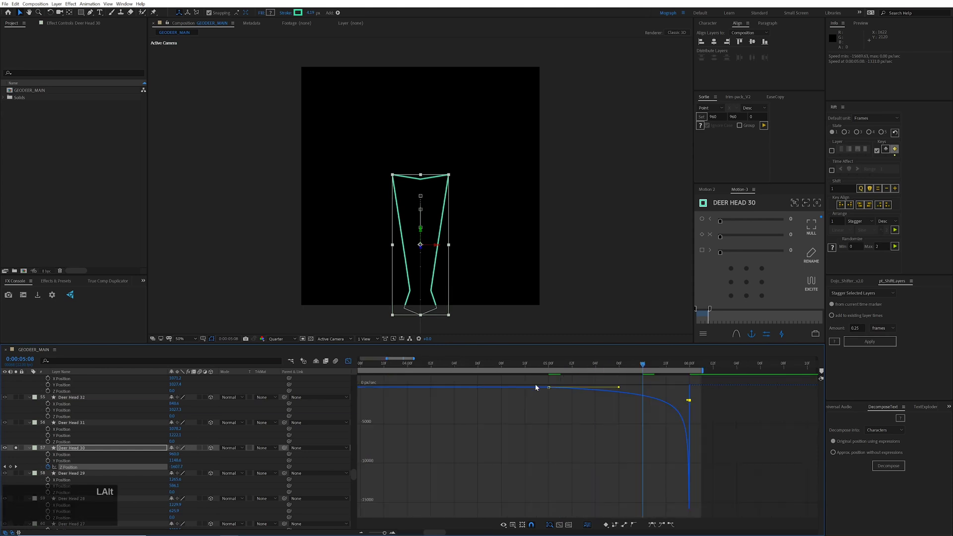
{"action": "left_click_drag", "start_coordinate": [418, 390], "coordinate": [673, 419]}
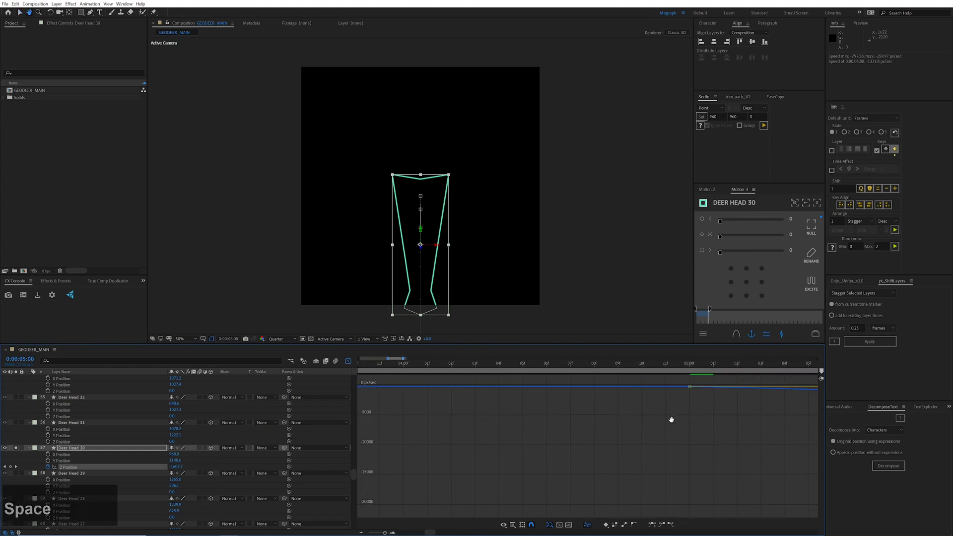
{"action": "scroll", "coordinate": [586, 408], "scroll_direction": "down", "scroll_amount": 3, "text": "alt"}
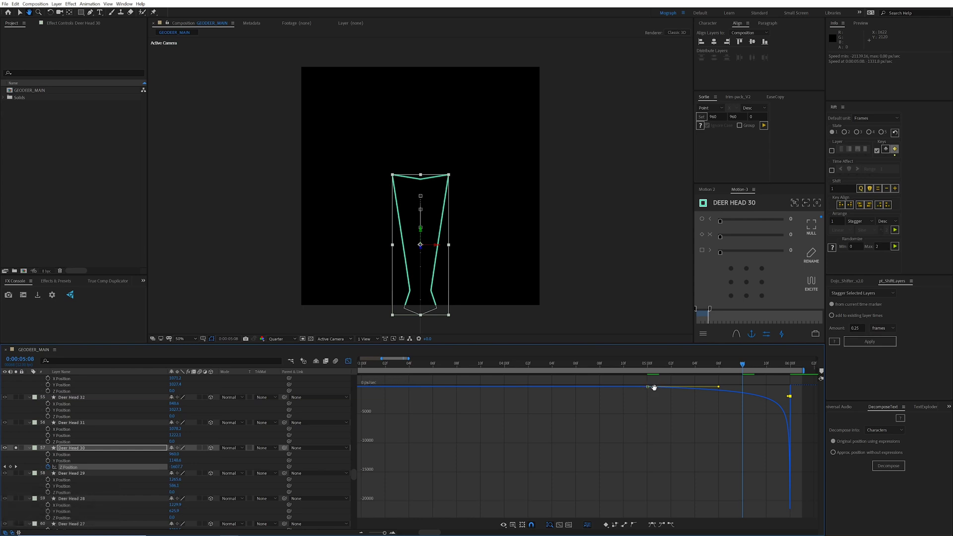
{"action": "key", "text": "v"}
{"action": "left_click_drag", "start_coordinate": [648, 387], "coordinate": [648, 394]}
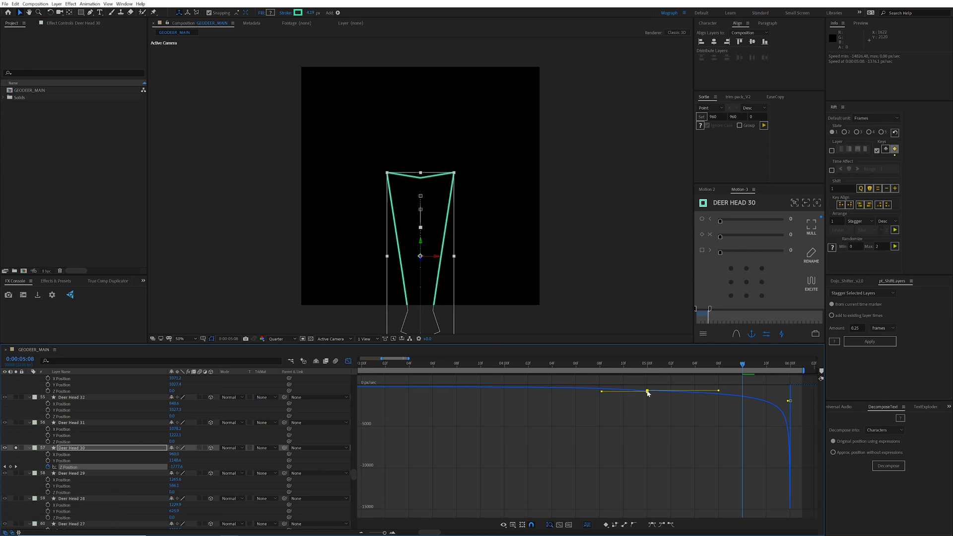
{"action": "key", "text": "space"}
Soften the speed peak at the 1s keyframe and preview the revised fly-in timing
{"action": "left_click_drag", "start_coordinate": [423, 394], "coordinate": [724, 411]}
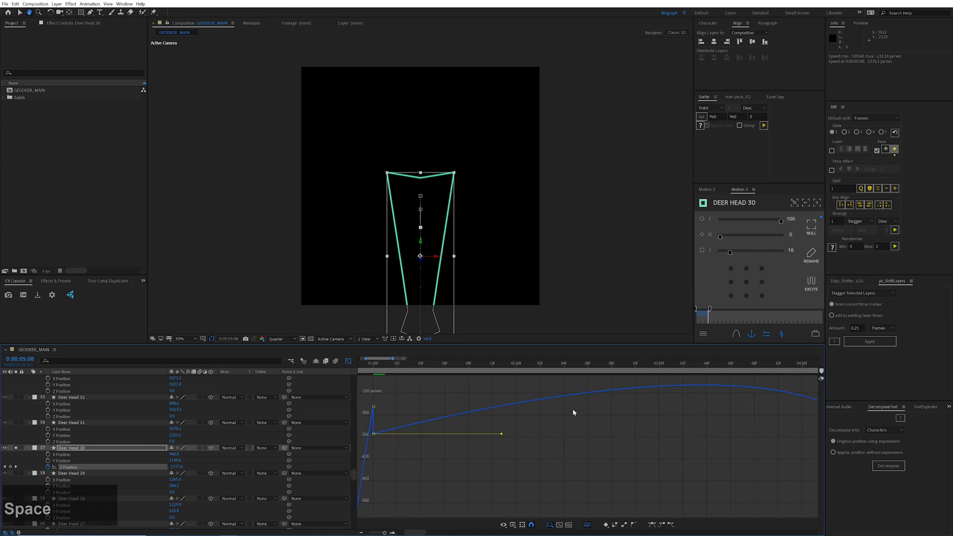
{"action": "scroll", "coordinate": [460, 398], "scroll_direction": "down", "scroll_amount": 3}
{"action": "scroll", "coordinate": [425, 394], "scroll_direction": "up", "scroll_amount": 3}
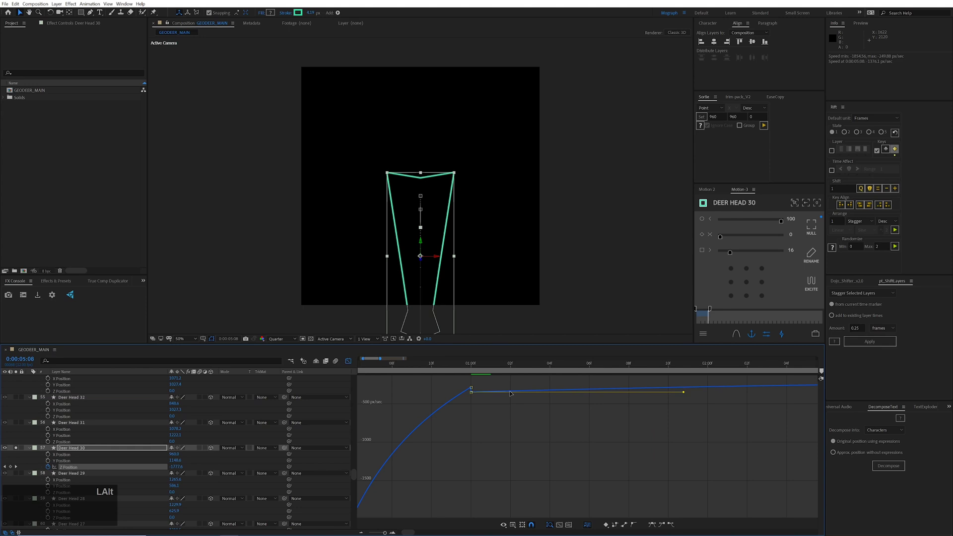
{"action": "left_click_drag", "start_coordinate": [472, 388], "coordinate": [473, 392]}
{"action": "scroll", "coordinate": [456, 388], "scroll_direction": "down", "scroll_amount": 5, "text": "alt"}
{"action": "key", "text": "space"}
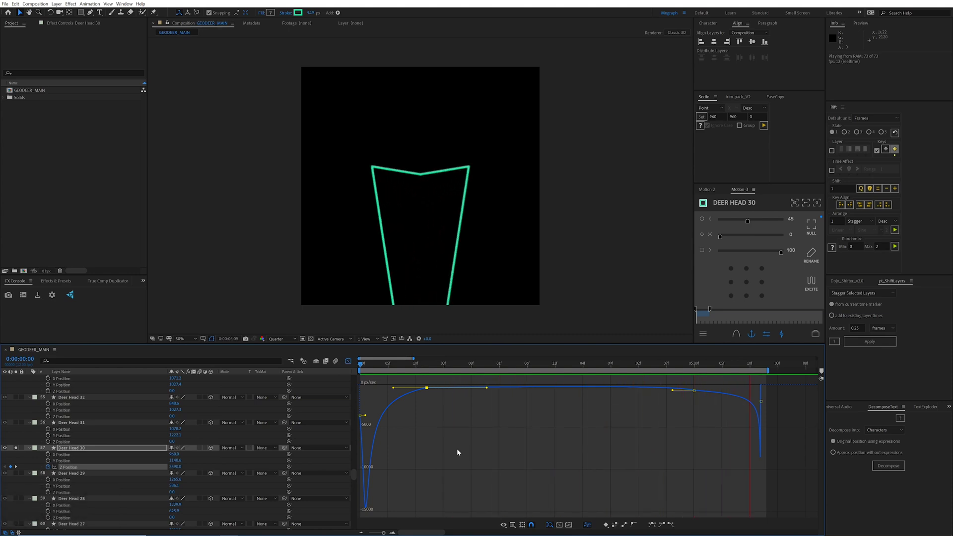
Return to the layer bars and select all of Deer Head 30's Z Position keyframes
{"action": "key", "text": "space"}
{"action": "left_click", "coordinate": [348, 361]}
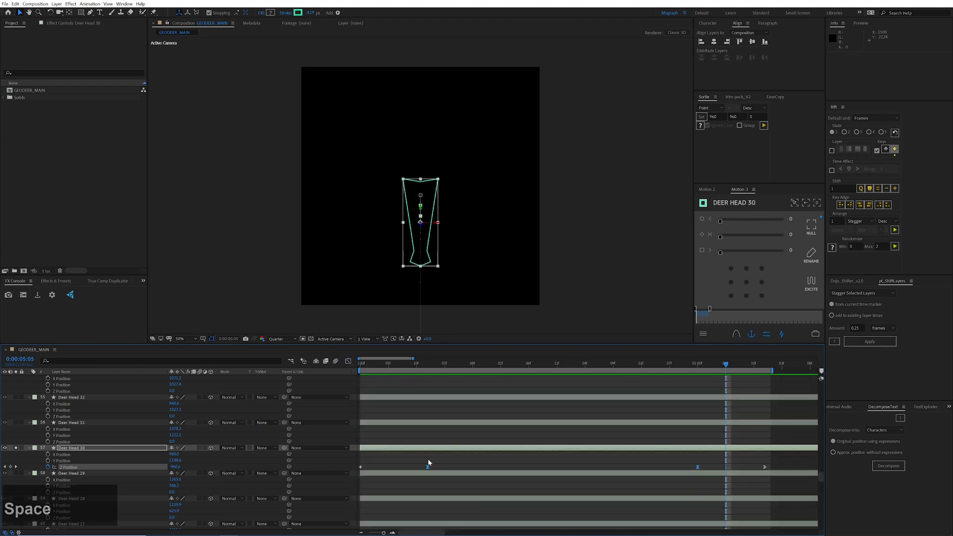
{"action": "left_click", "coordinate": [427, 457]}
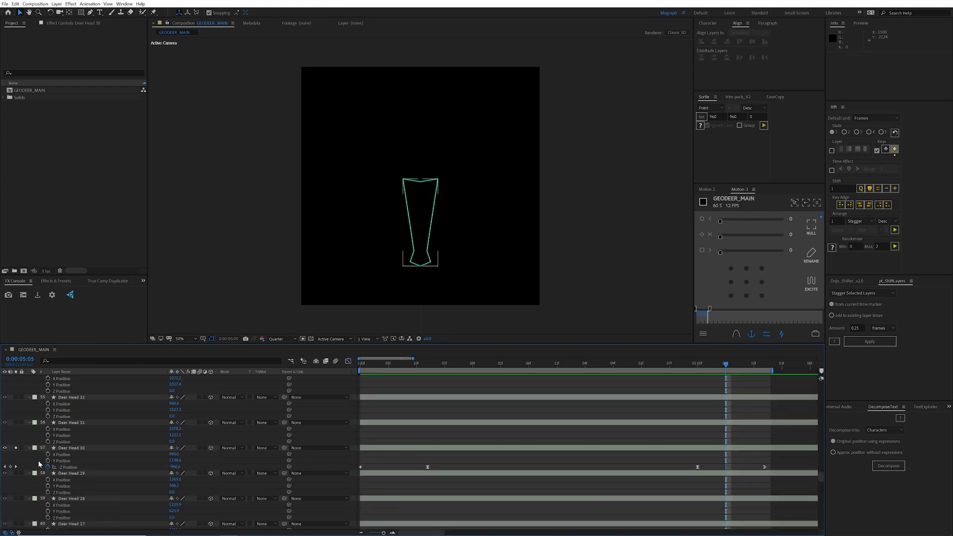
{"action": "left_click_drag", "start_coordinate": [780, 461], "coordinate": [357, 470]}
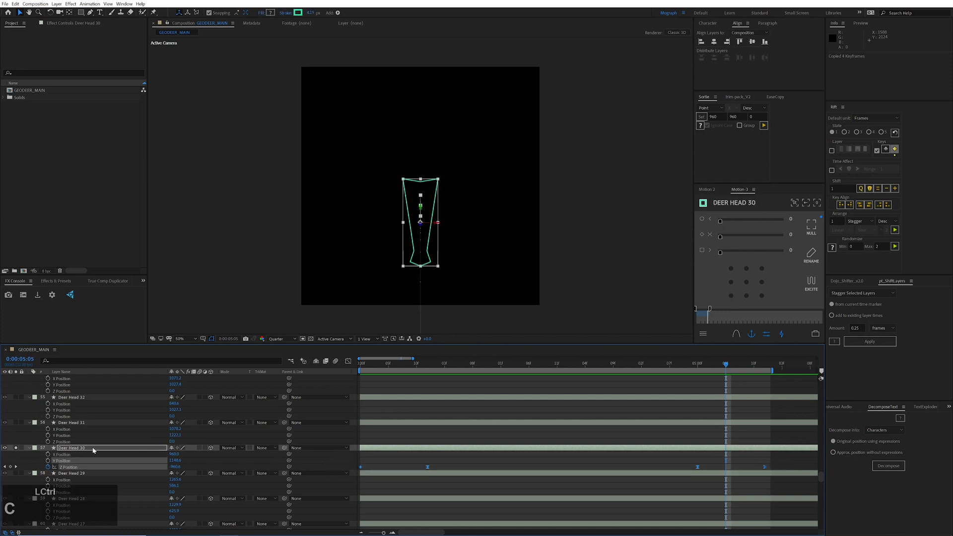
Unsolo Deer Head 30, go to the first frame, and collapse all layer properties
{"action": "left_click", "coordinate": [16, 448]}
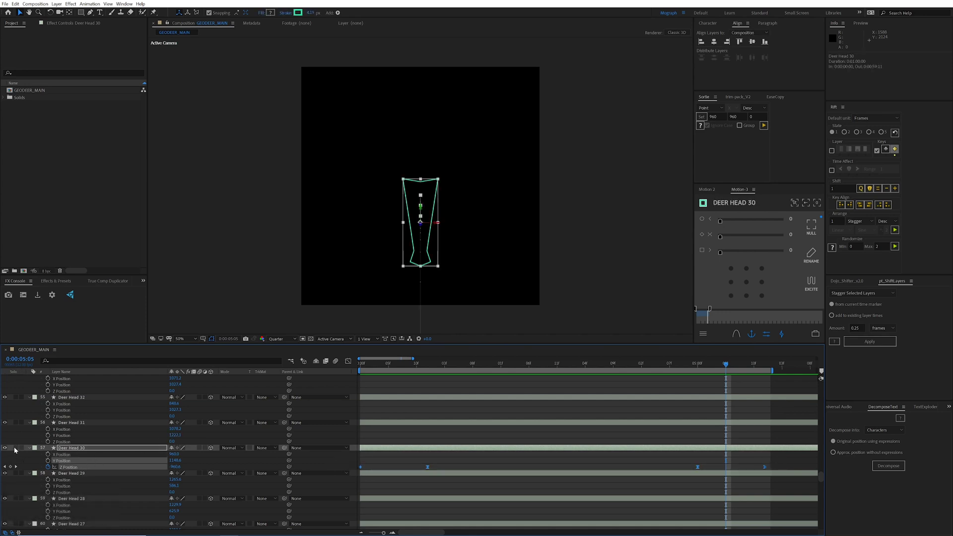
{"action": "left_click", "coordinate": [373, 365]}
{"action": "left_click_drag", "start_coordinate": [290, 374], "coordinate": [292, 376]}
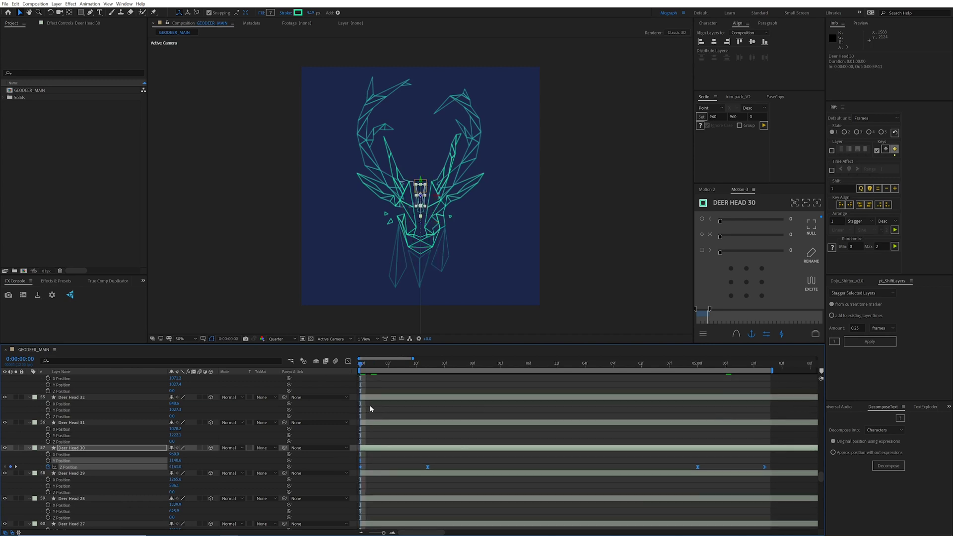
{"action": "left_click", "coordinate": [430, 424]}
{"action": "left_click", "coordinate": [430, 436]}
{"action": "key", "text": "u"}
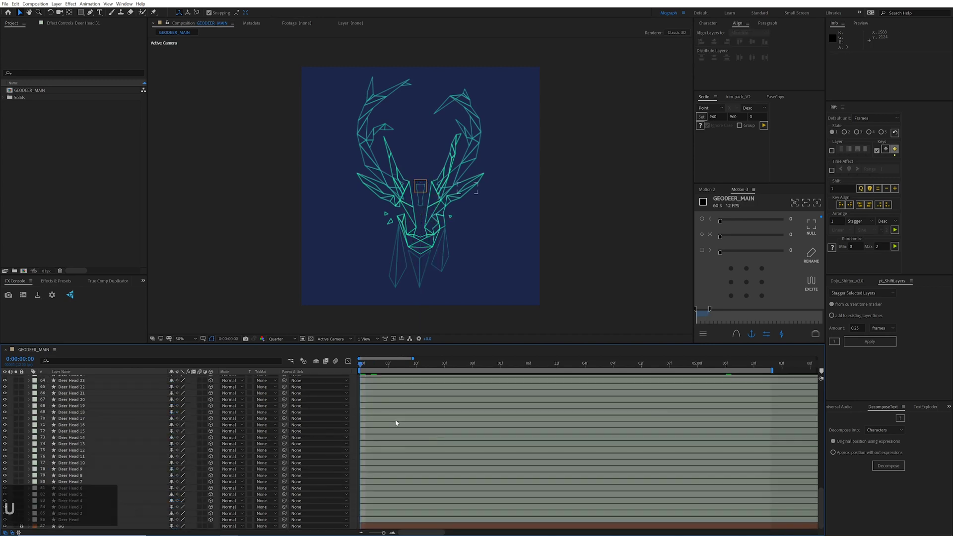
{"action": "scroll", "coordinate": [393, 414], "scroll_direction": "up", "scroll_amount": 15}
Trial-paste the Z keyframes onto all layers, preview, then undo the paste
{"action": "key", "text": "ctrl+a"}
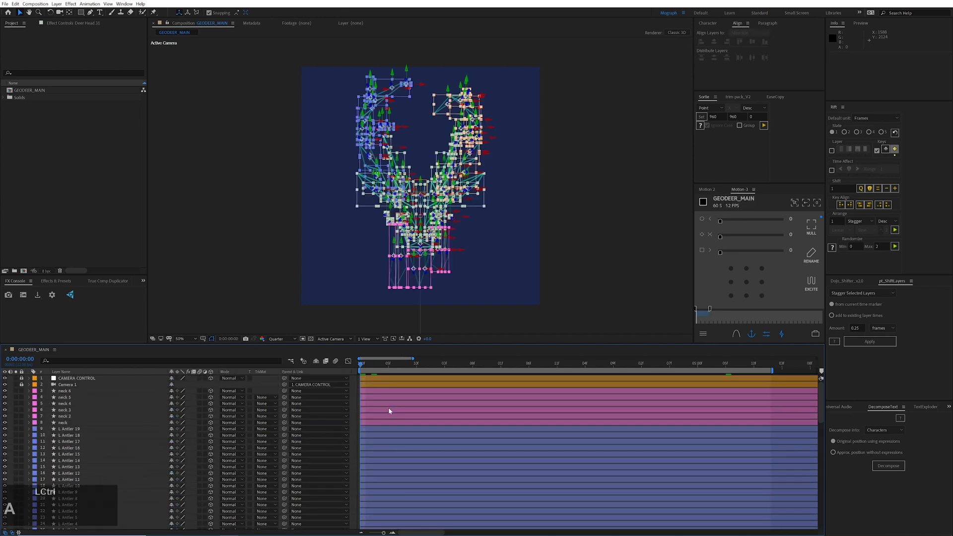
{"action": "key", "text": "ctrl+v"}
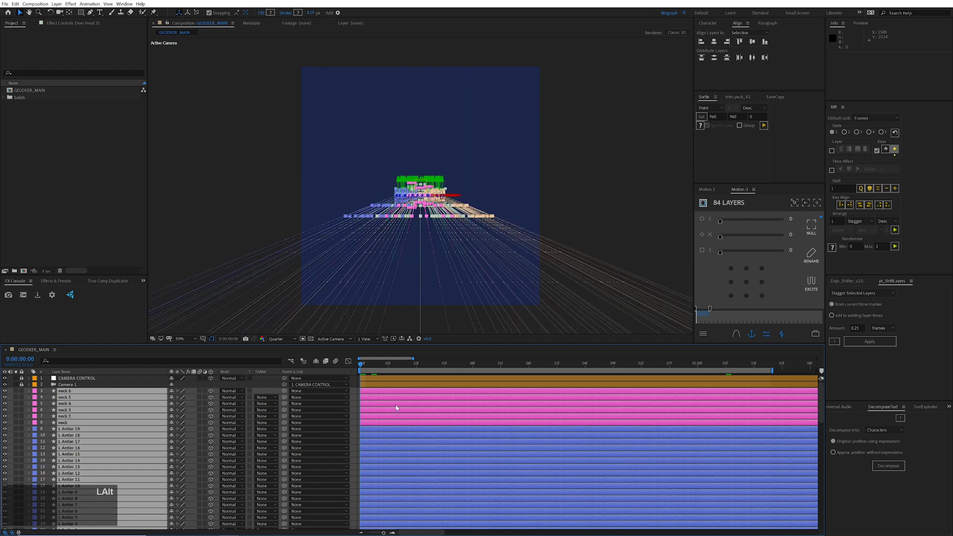
{"action": "scroll", "coordinate": [396, 408], "scroll_direction": "down", "scroll_amount": 2}
{"action": "scroll", "coordinate": [399, 408], "scroll_direction": "down", "scroll_amount": 3}
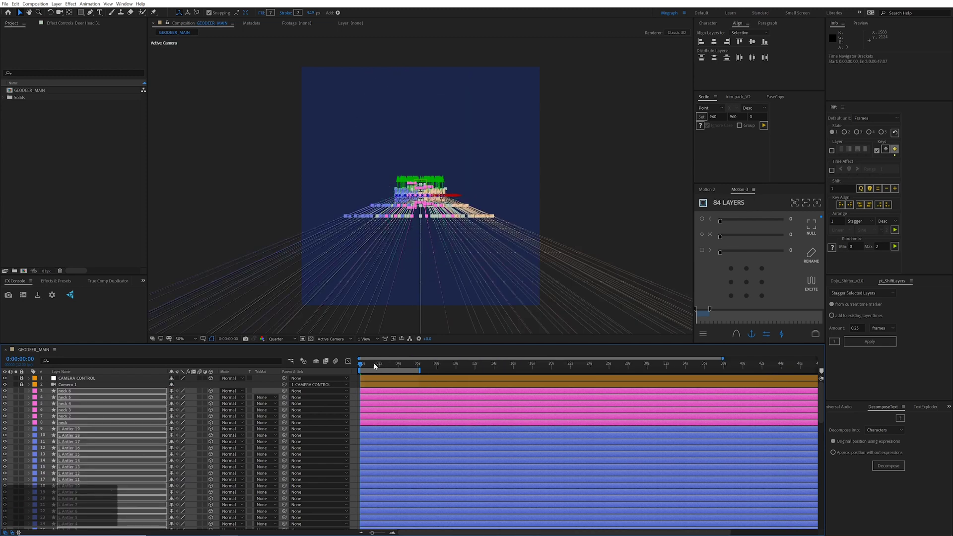
{"action": "key", "text": "space"}
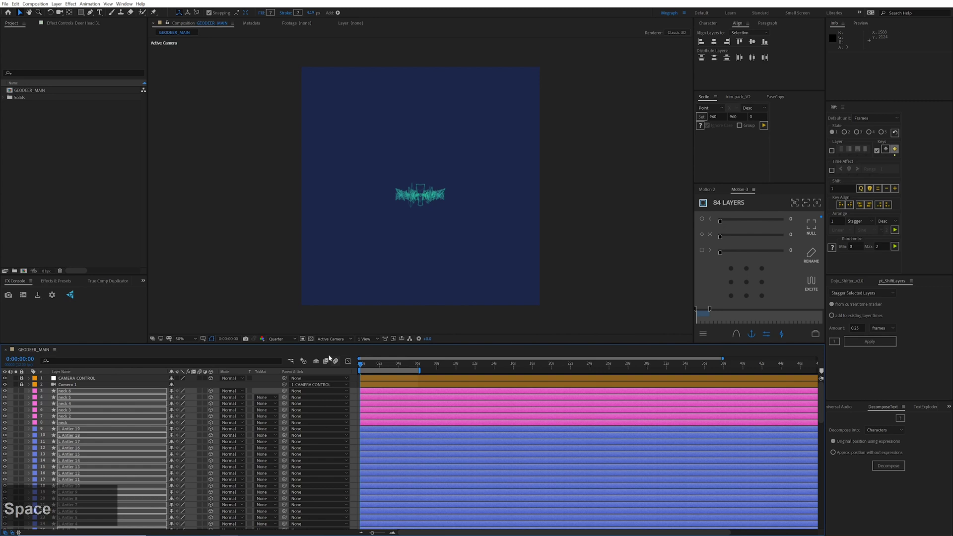
{"action": "key", "text": "ctrl+z"}
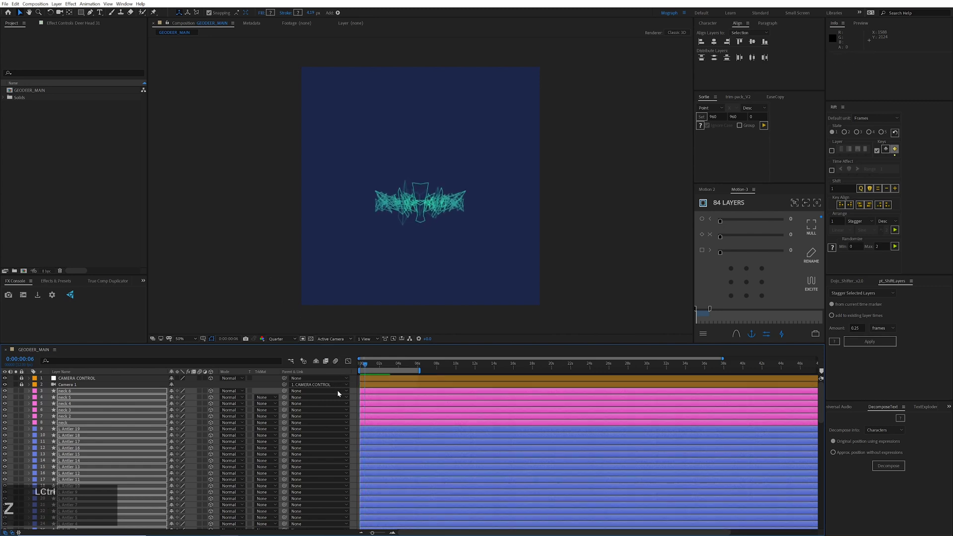
{"action": "scroll", "coordinate": [237, 448], "scroll_direction": "down", "scroll_amount": 15}
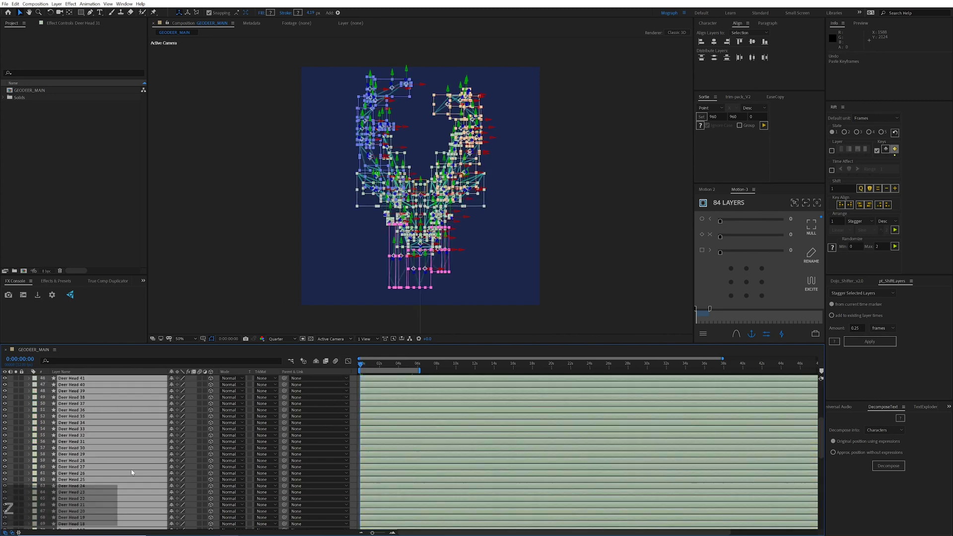
Paste Deer Head 30's three Z Position keyframes onto every deer layer and preview the fly-in
{"action": "left_click", "coordinate": [438, 527]}
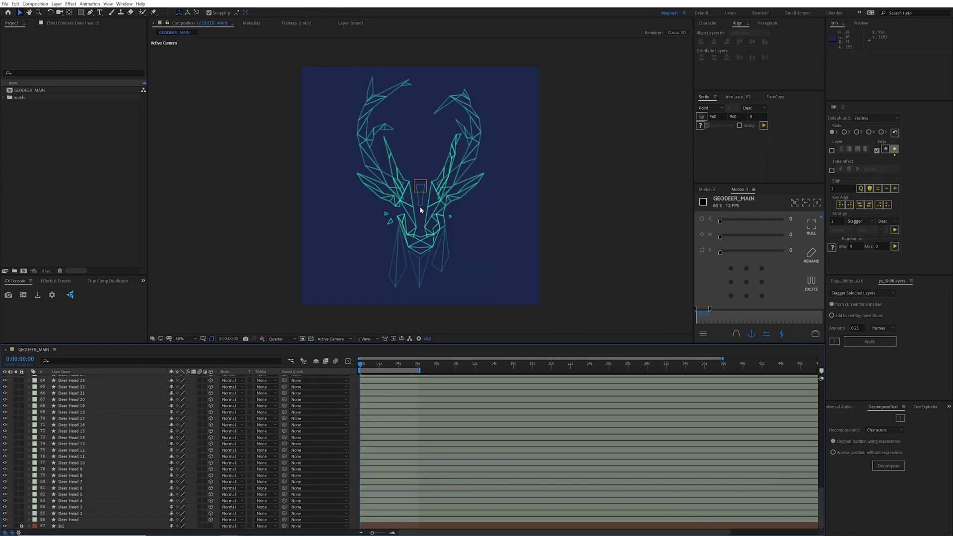
{"action": "left_click", "coordinate": [421, 206]}
{"action": "key", "text": "p"}
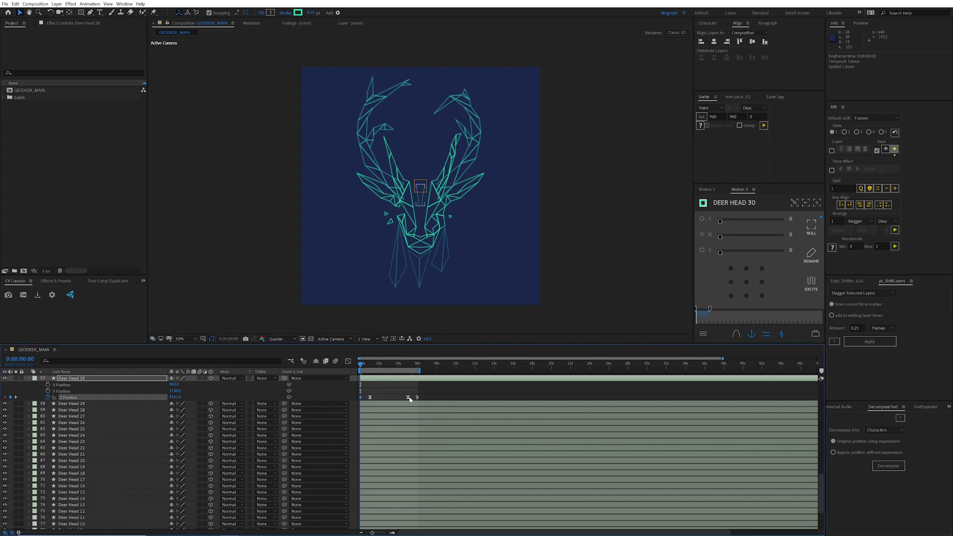
{"action": "left_click_drag", "start_coordinate": [426, 398], "coordinate": [349, 402]}
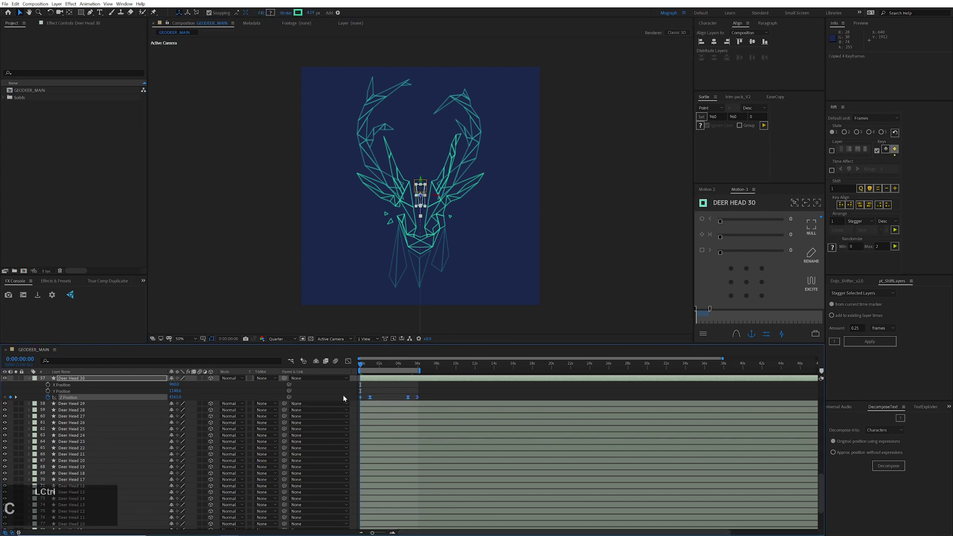
{"action": "key", "text": "ctrl+a"}
{"action": "key", "text": "ctrl+v"}
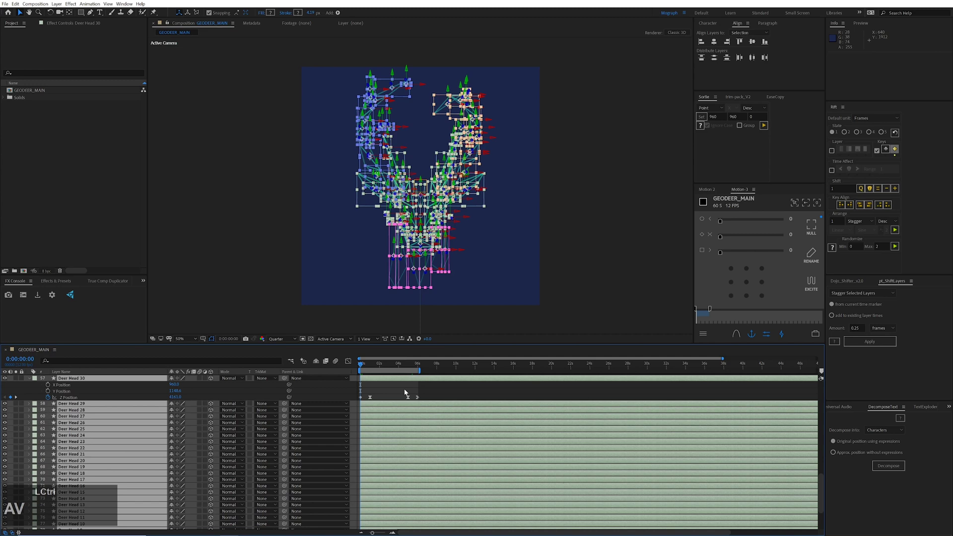
{"action": "left_click", "coordinate": [386, 386]}
{"action": "key", "text": "space"}
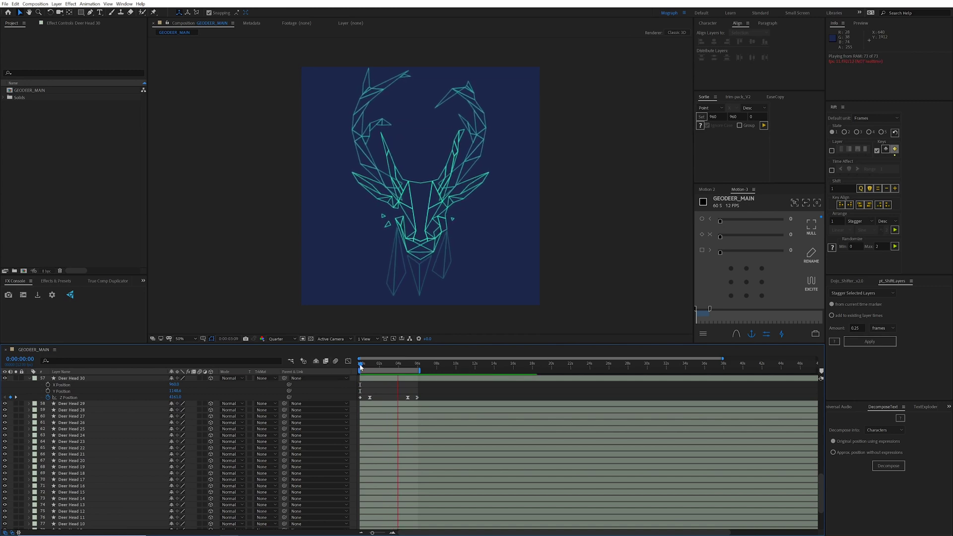
Stagger the 43 Deer Head layers with pt_ShiftLayers at an amount of 0.15 frames
{"action": "key", "text": "space"}
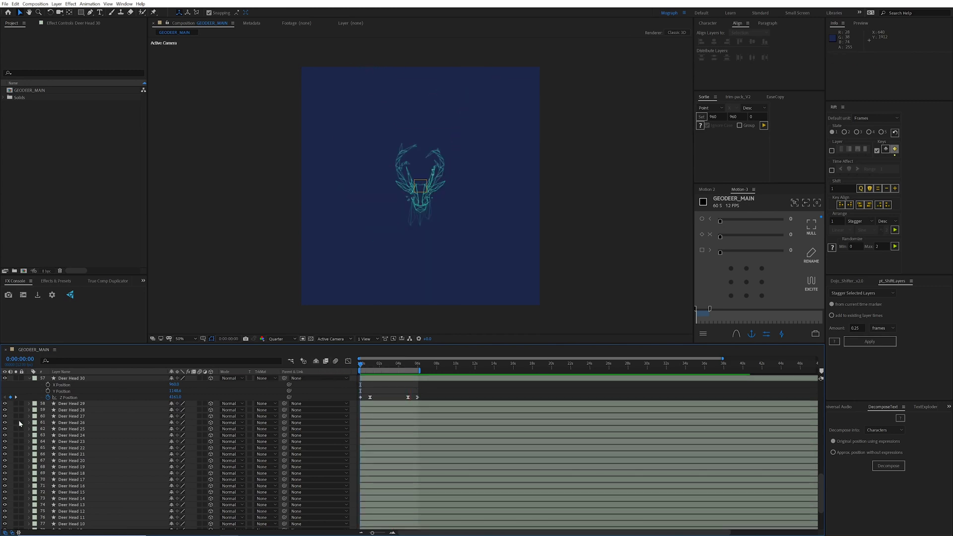
{"action": "scroll", "coordinate": [49, 422], "scroll_direction": "up", "scroll_amount": 2}
{"action": "scroll", "coordinate": [50, 422], "scroll_direction": "up", "scroll_amount": 5}
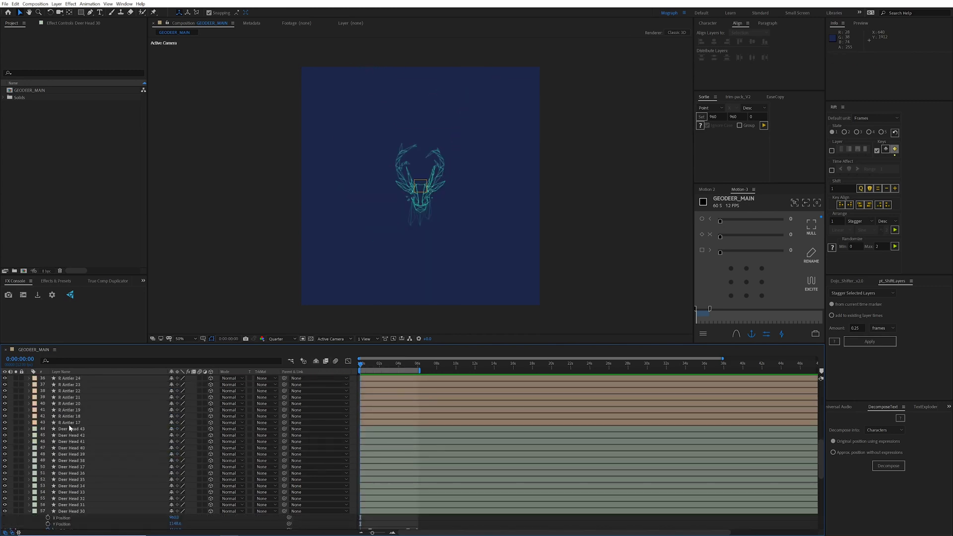
{"action": "left_click", "coordinate": [75, 431]}
{"action": "scroll", "coordinate": [80, 442], "scroll_direction": "down", "scroll_amount": 9}
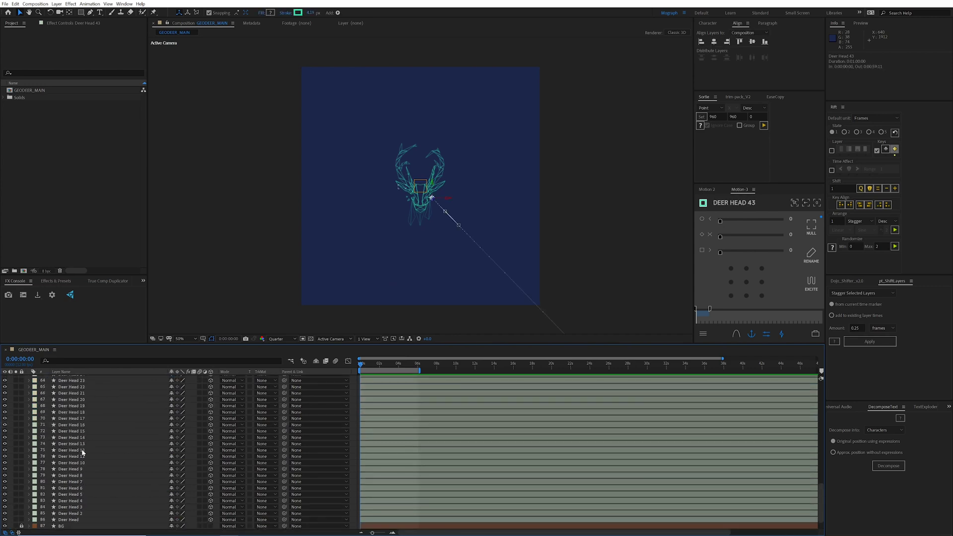
{"action": "left_click", "coordinate": [123, 517], "text": "shift"}
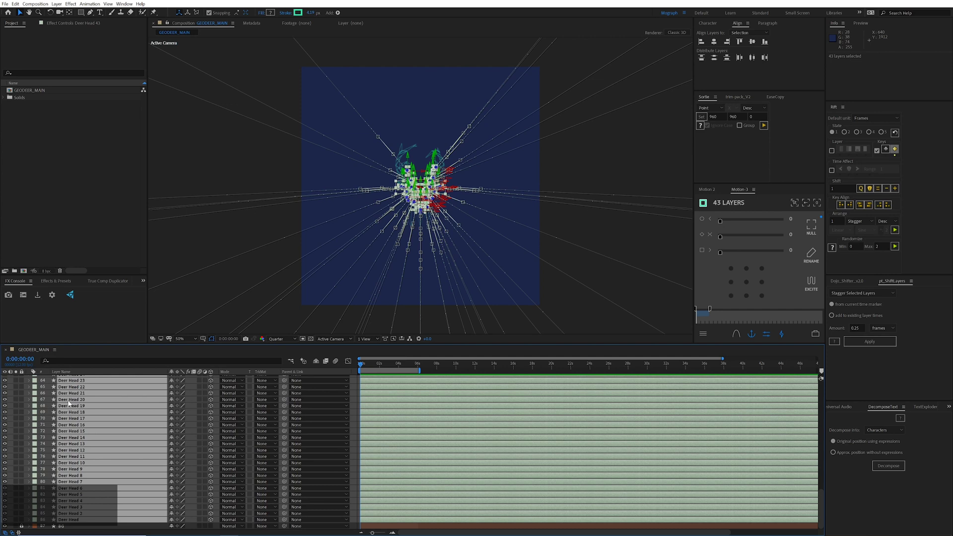
{"action": "scroll", "coordinate": [54, 429], "scroll_direction": "up", "scroll_amount": 6}
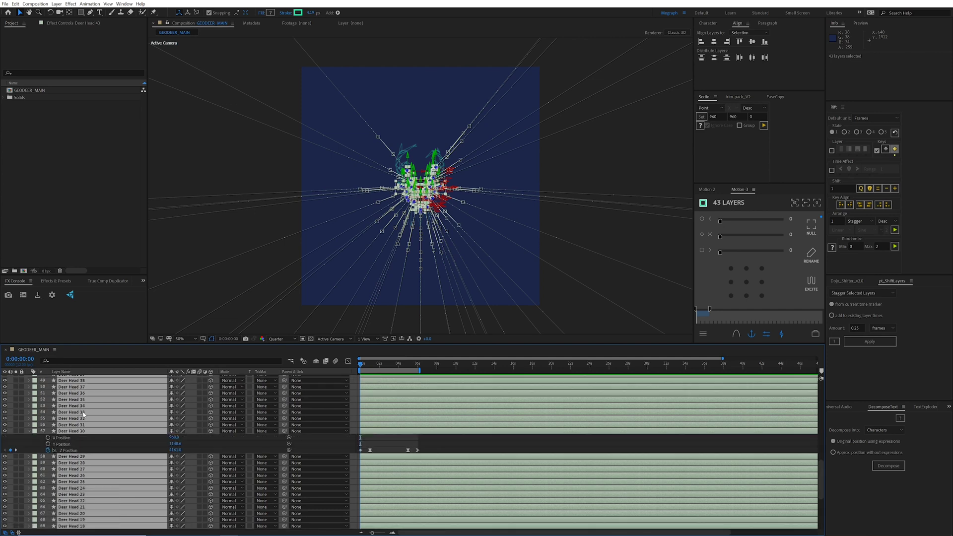
{"action": "scroll", "coordinate": [84, 413], "scroll_direction": "up", "scroll_amount": 3}
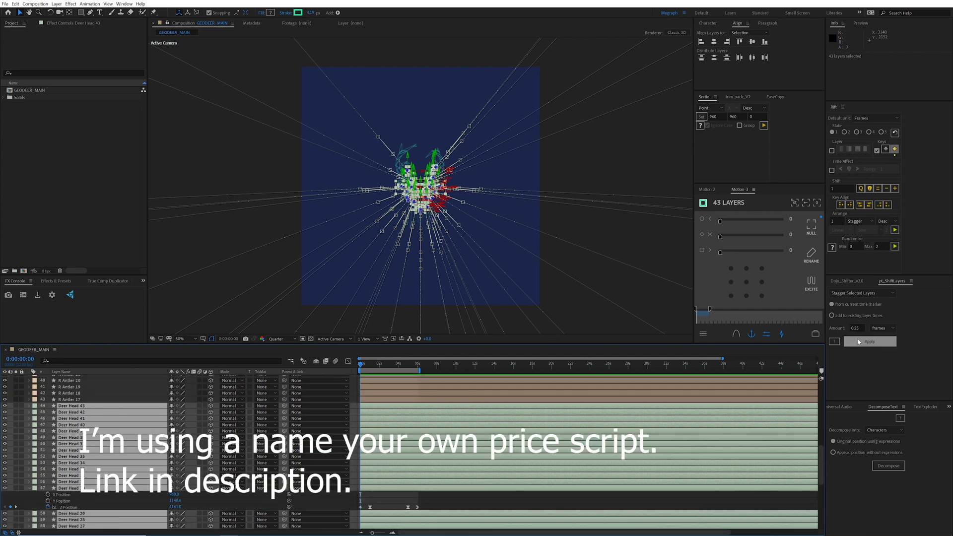
{"action": "left_click_drag", "start_coordinate": [855, 328], "coordinate": [857, 328]}
{"action": "type", "text": "1"}
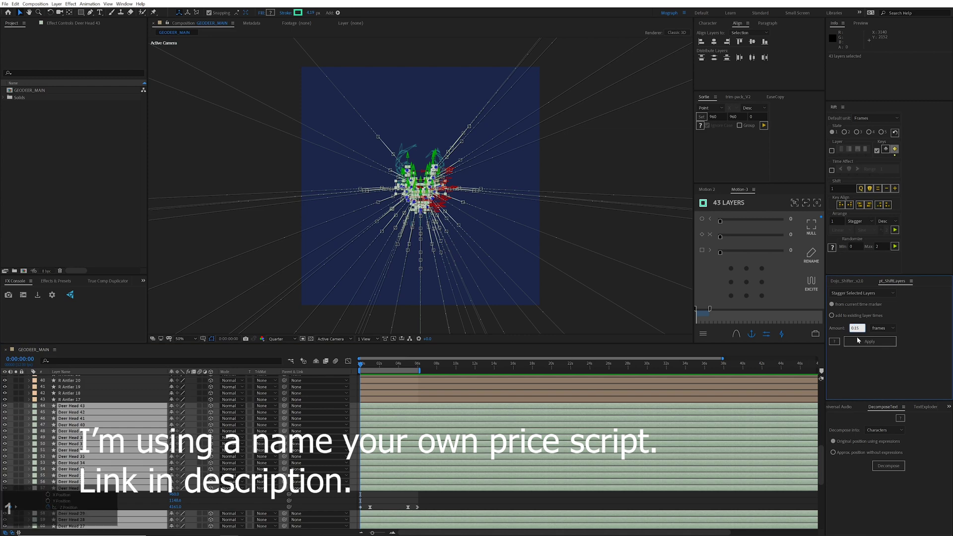
{"action": "left_click", "coordinate": [860, 342]}
Stagger the sixteen R Antler layers with pt_ShiftLayers
{"action": "left_click", "coordinate": [396, 501]}
{"action": "mouse_move", "coordinate": [368, 364]}
{"action": "left_mouse_down"}
{"action": "mouse_move", "coordinate": [378, 362]}
{"action": "mouse_move", "coordinate": [355, 365]}
{"action": "left_mouse_up"}
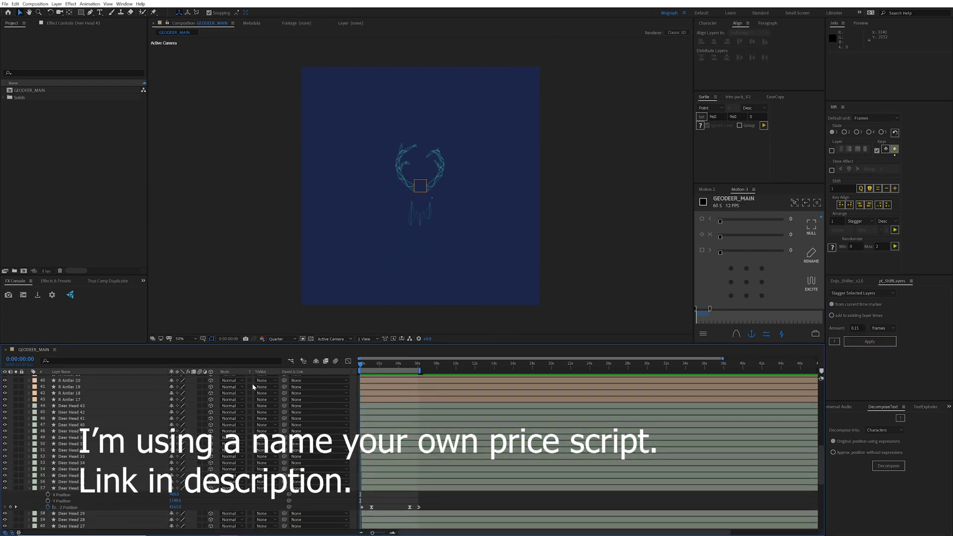
{"action": "scroll", "coordinate": [77, 413], "scroll_direction": "up", "scroll_amount": 1}
{"action": "scroll", "coordinate": [77, 412], "scroll_direction": "up", "scroll_amount": 5}
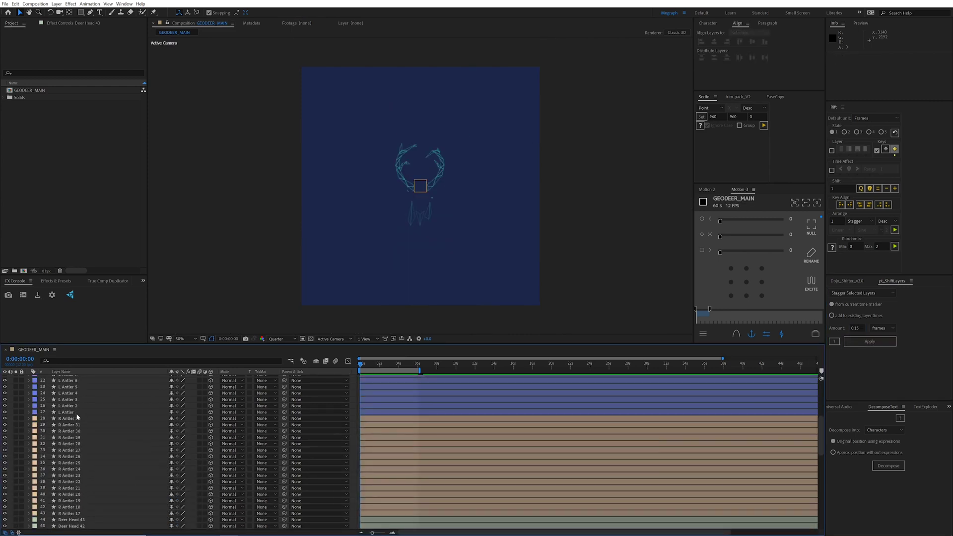
{"action": "left_click", "coordinate": [72, 419]}
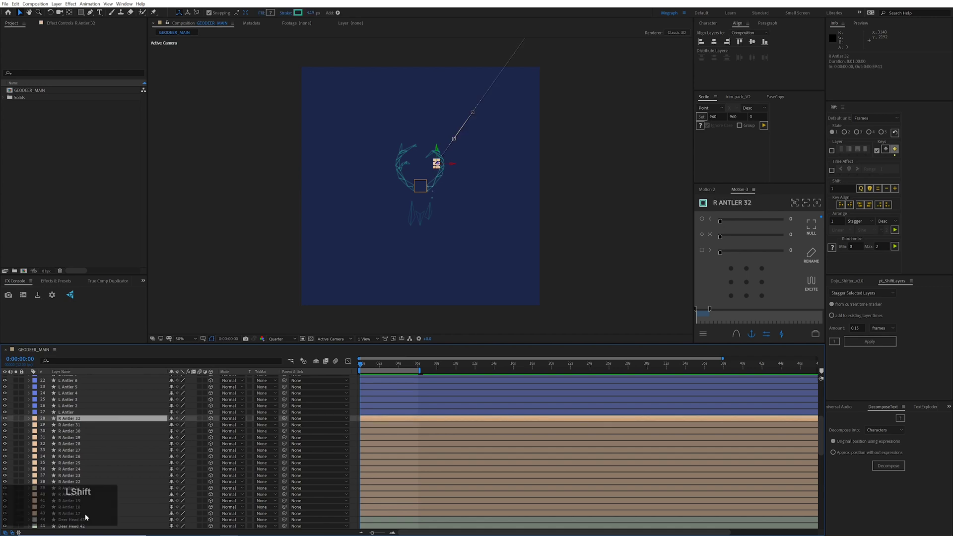
{"action": "left_click", "coordinate": [110, 512], "text": "shift"}
{"action": "left_click", "coordinate": [870, 342]}
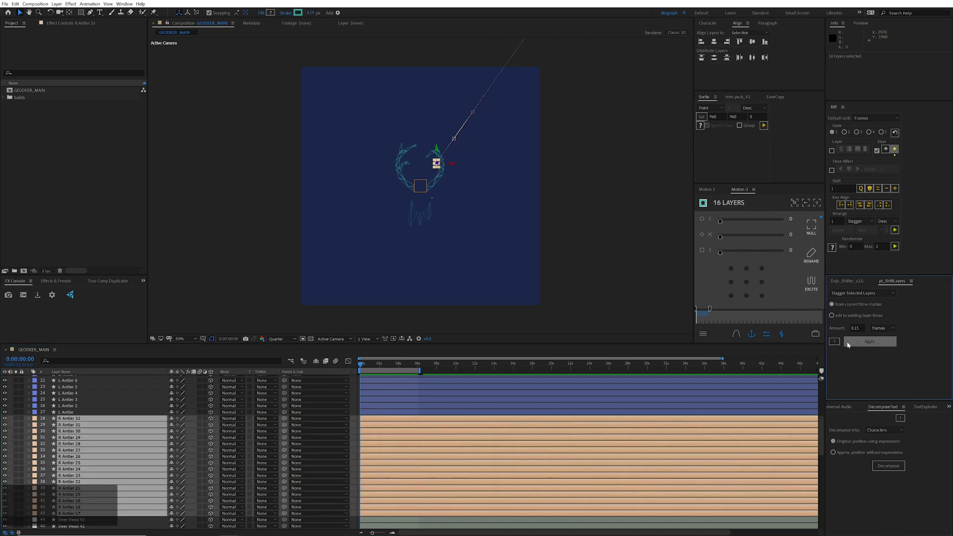
Stagger the L Antler layers with pt_ShiftLayers at 0.25 frames
{"action": "scroll", "coordinate": [337, 422], "scroll_direction": "up", "scroll_amount": 3}
{"action": "scroll", "coordinate": [82, 390], "scroll_direction": "up", "scroll_amount": 3}
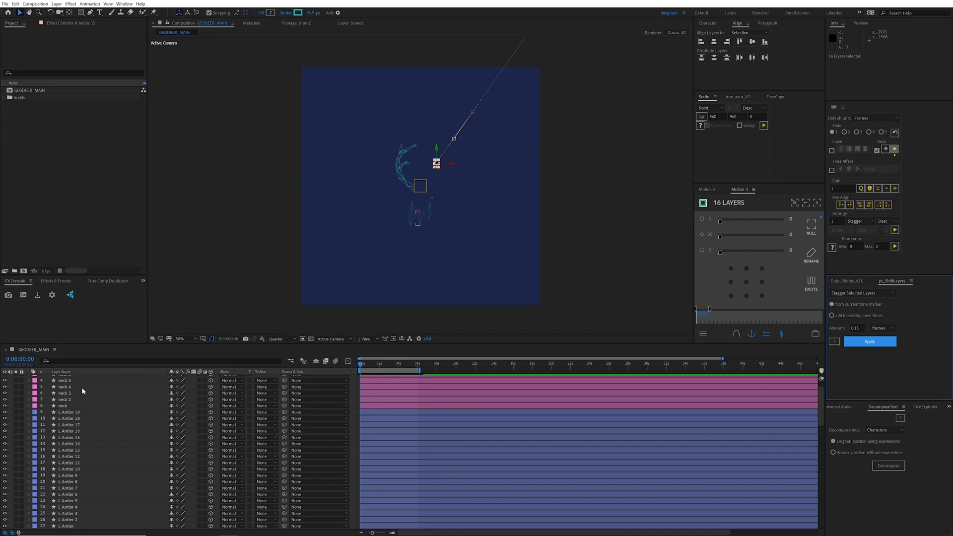
{"action": "left_click", "coordinate": [79, 416]}
{"action": "scroll", "coordinate": [86, 440], "scroll_direction": "down", "scroll_amount": 4}
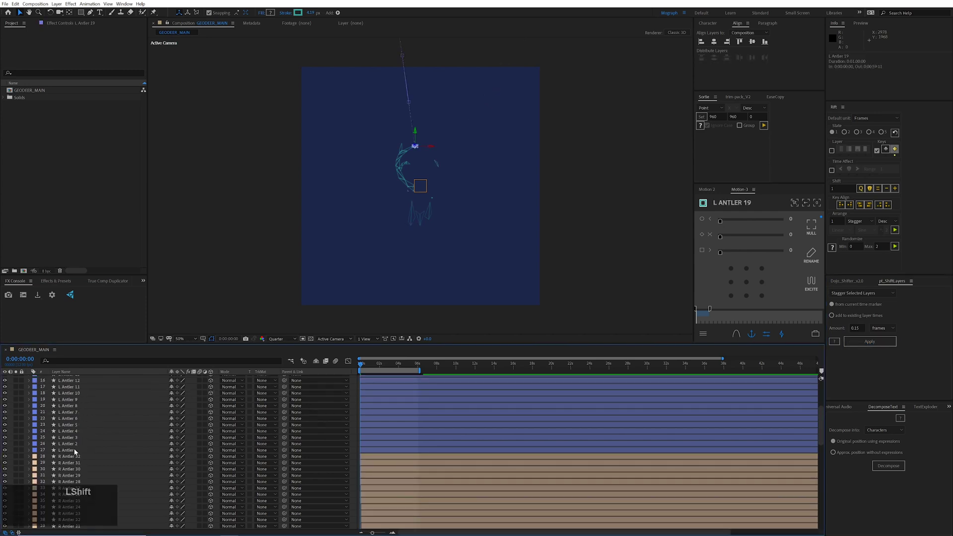
{"action": "left_click", "coordinate": [74, 452], "text": "shift"}
{"action": "left_click", "coordinate": [857, 328]}
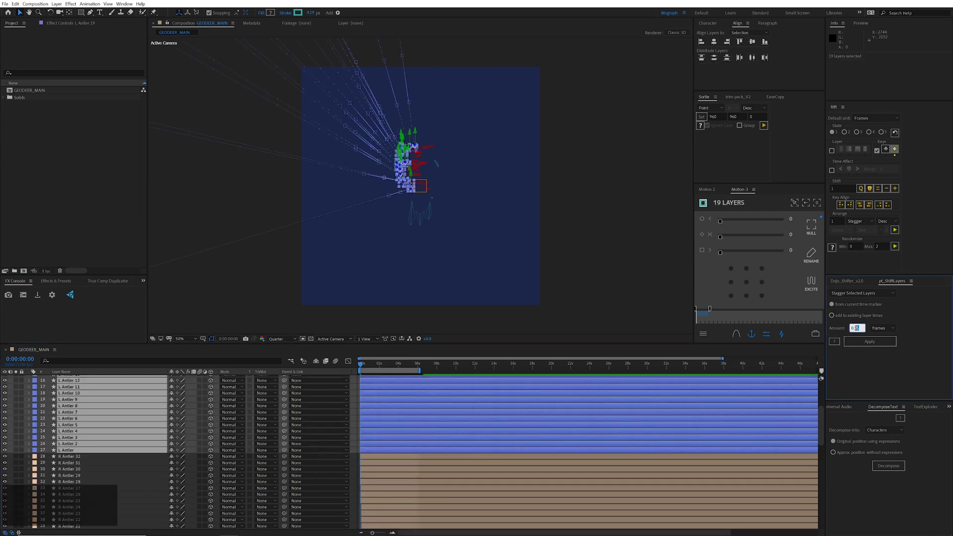
{"action": "type", "text": "25"}
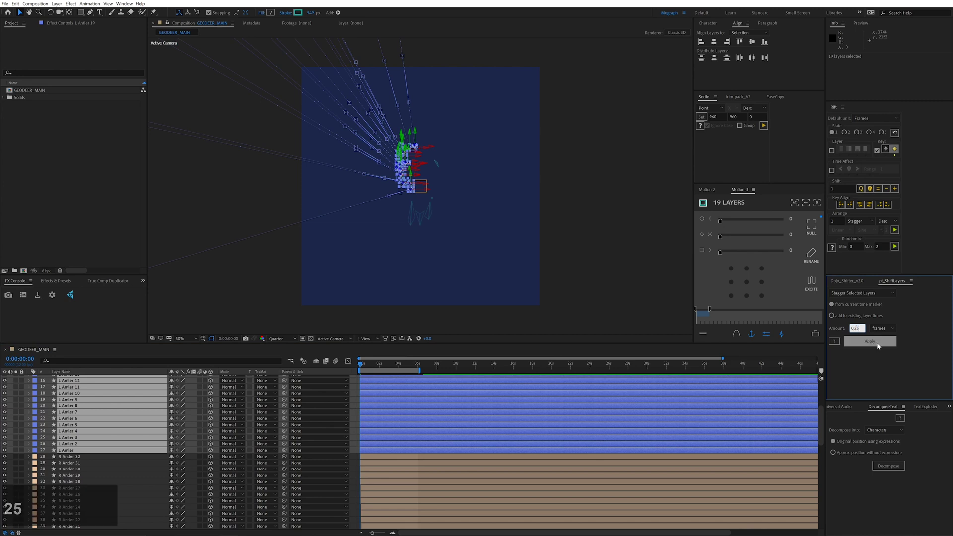
{"action": "left_click", "coordinate": [870, 342]}
Stagger the six neck layers with pt_ShiftLayers and preview the sequential fly-in
{"action": "scroll", "coordinate": [365, 431], "scroll_direction": "up", "scroll_amount": 5}
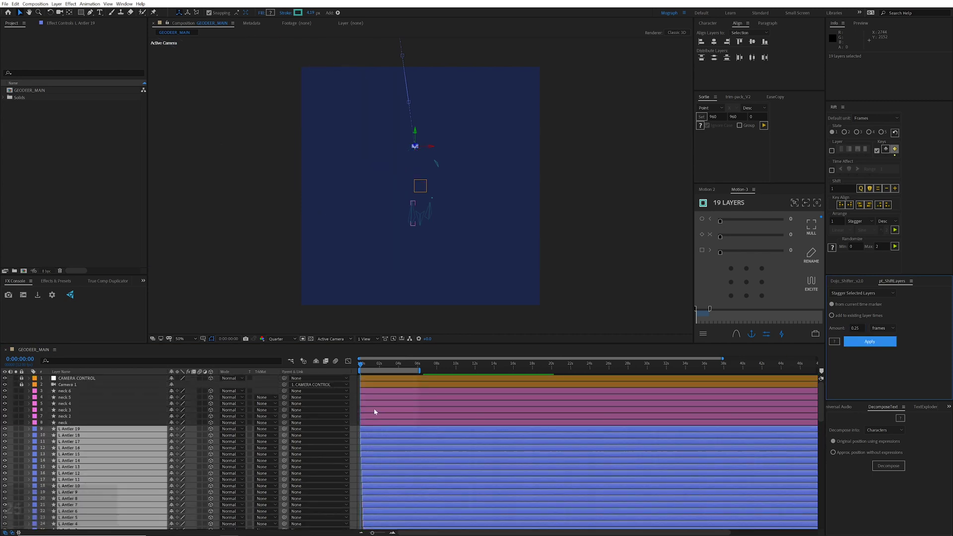
{"action": "left_click", "coordinate": [368, 392]}
{"action": "left_click", "coordinate": [372, 423], "text": "shift"}
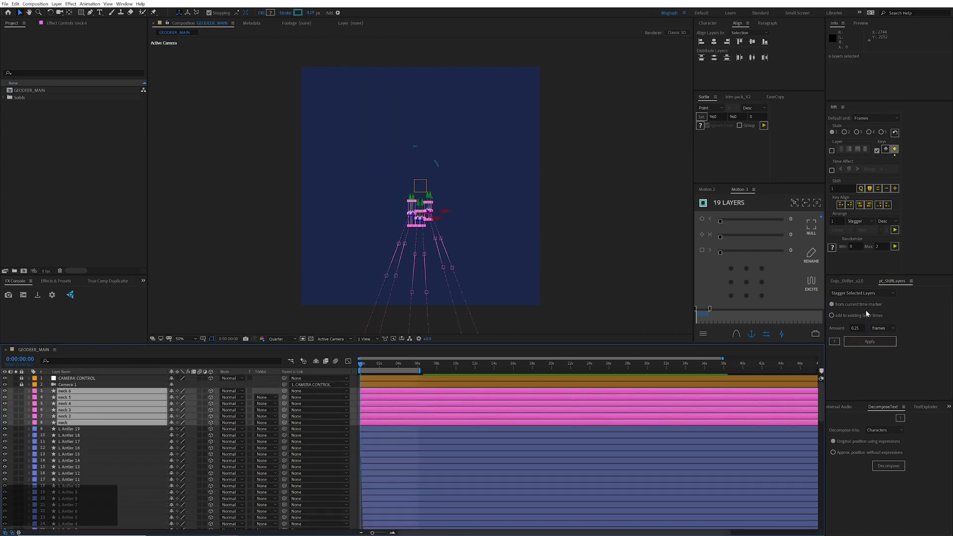
{"action": "left_click", "coordinate": [879, 346]}
{"action": "left_click", "coordinate": [418, 473]}
{"action": "key", "text": "space"}
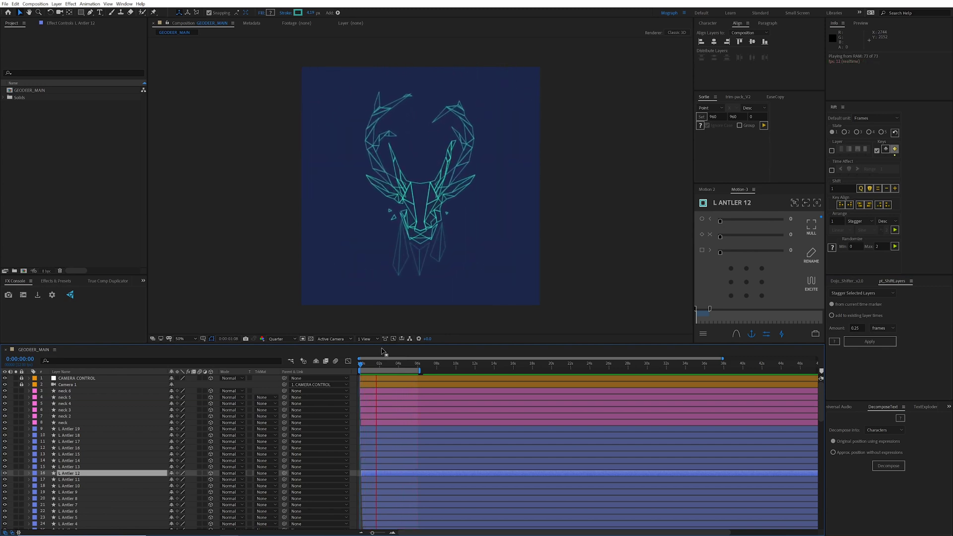
Push neck 6's Z Position keyframes further along Z
{"action": "left_click", "coordinate": [394, 364]}
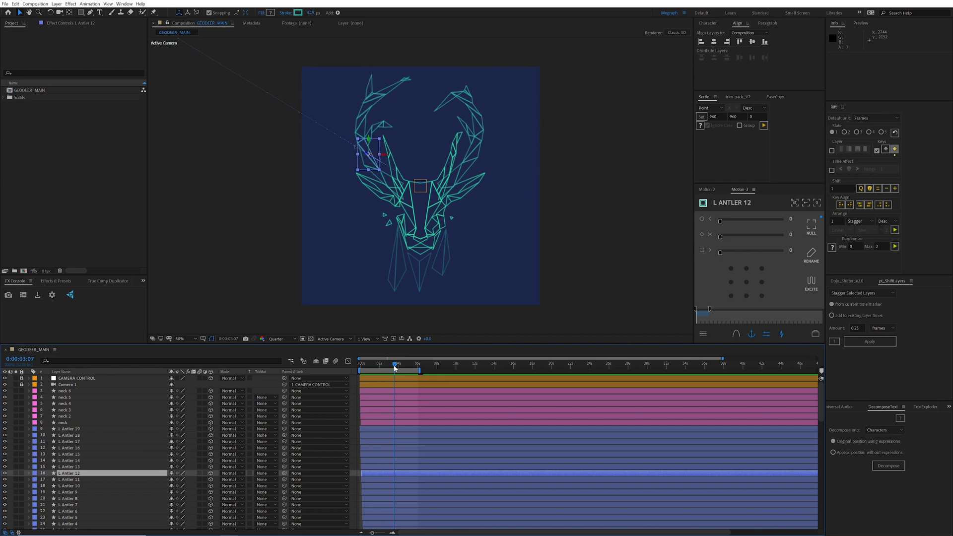
{"action": "left_click", "coordinate": [402, 395]}
{"action": "key", "text": "u"}
{"action": "scroll", "coordinate": [392, 395], "scroll_direction": "up", "scroll_amount": 2}
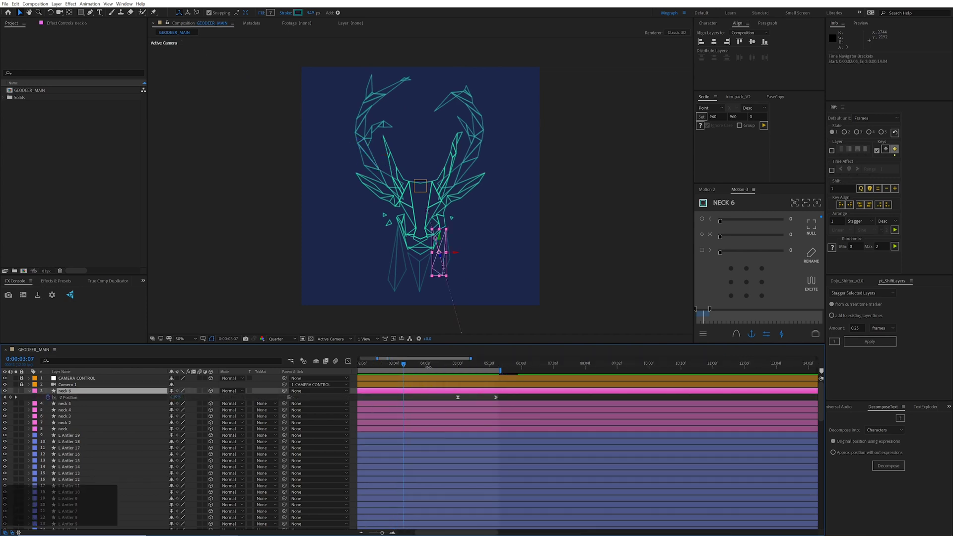
{"action": "left_click", "coordinate": [457, 364]}
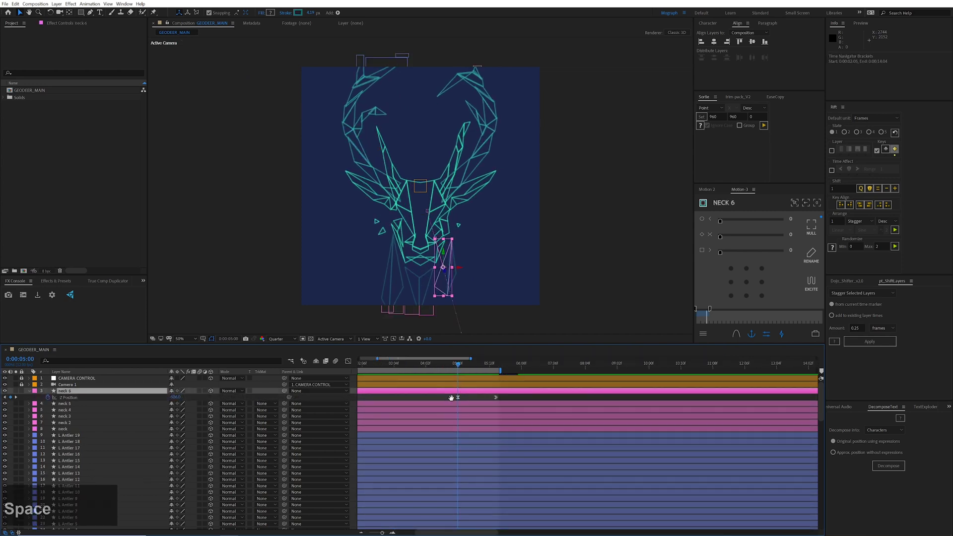
{"action": "left_click_drag", "start_coordinate": [451, 399], "coordinate": [341, 403]}
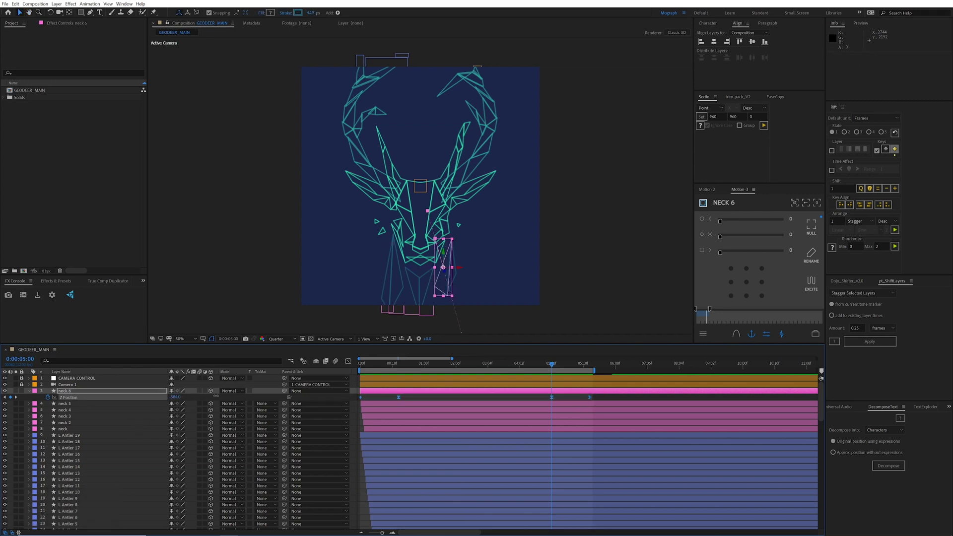
{"action": "left_click_drag", "start_coordinate": [215, 396], "coordinate": [258, 396]}
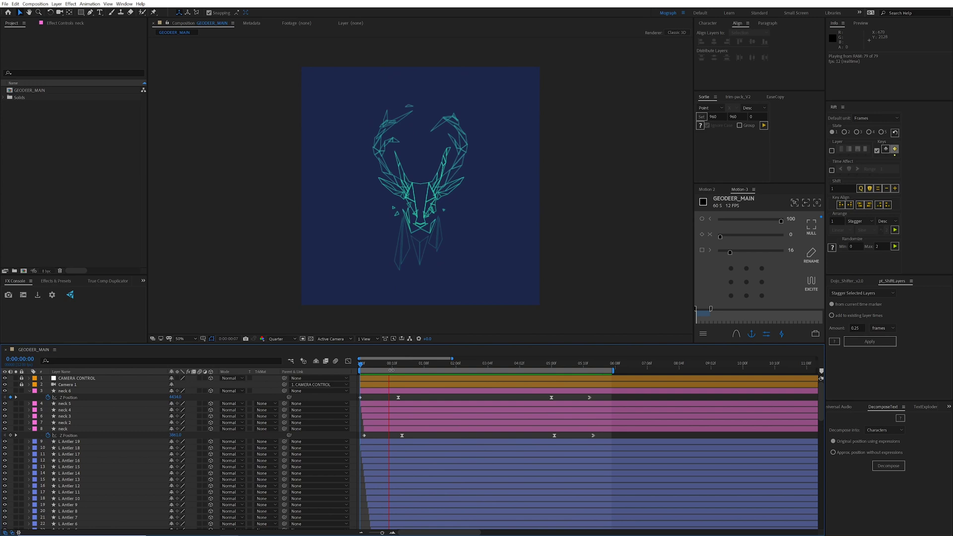
Save the project and select CAMERA CONTROL at the start of the composition
{"action": "key", "text": "ctrl+s"}
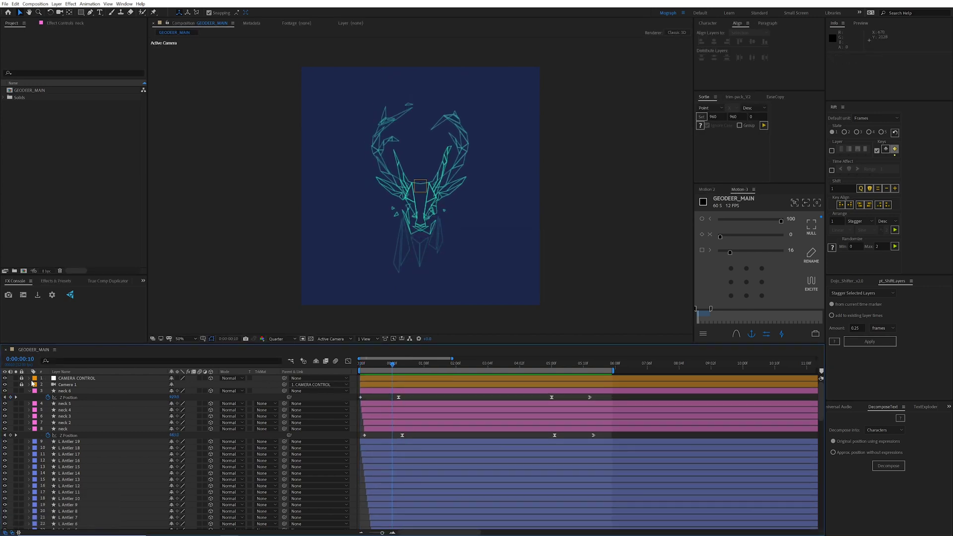
{"action": "left_click", "coordinate": [68, 379]}
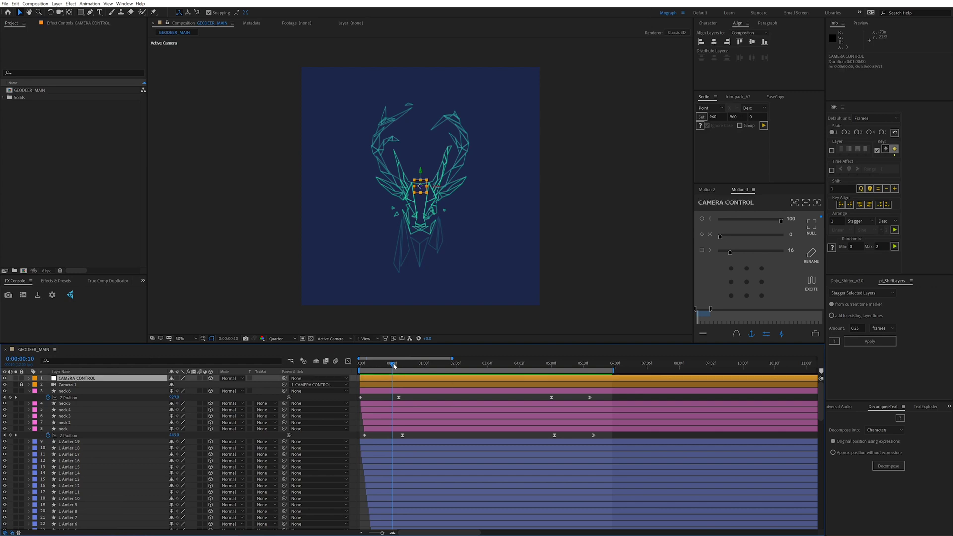
{"action": "key", "text": "Home"}
Separate CAMERA CONTROL's Position into X, Y and Z and select Z Position
{"action": "key", "text": "p"}
{"action": "right_click", "coordinate": [61, 385]}
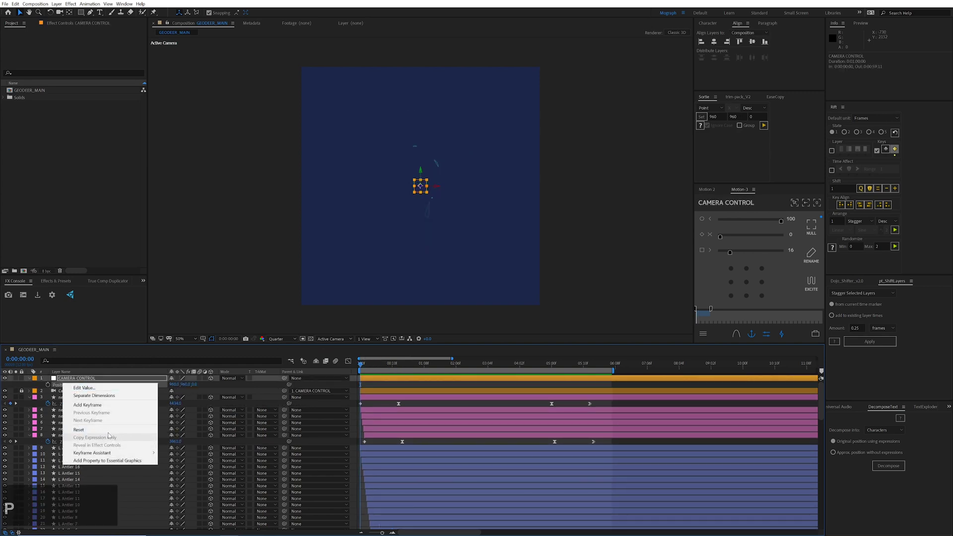
{"action": "left_click", "coordinate": [94, 396]}
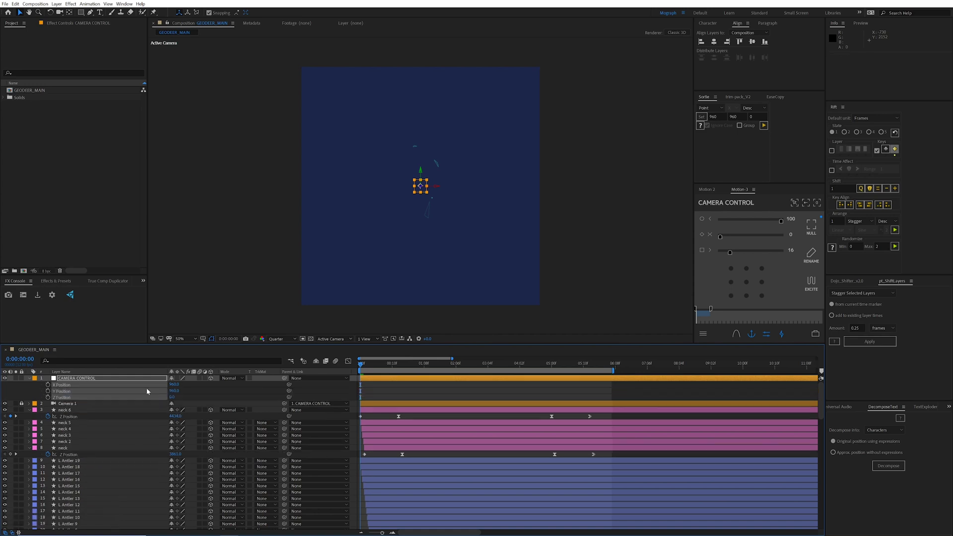
{"action": "left_click", "coordinate": [392, 396]}
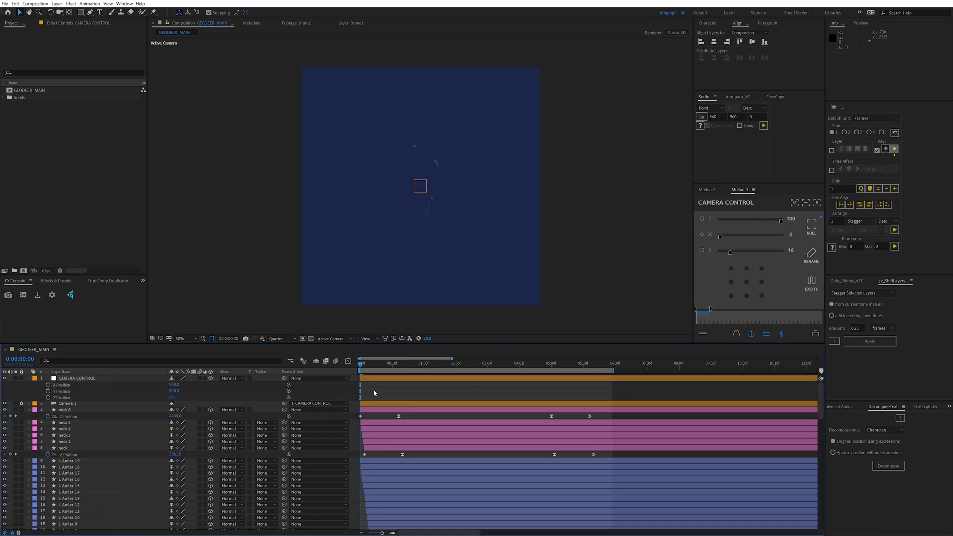
{"action": "left_click", "coordinate": [53, 397]}
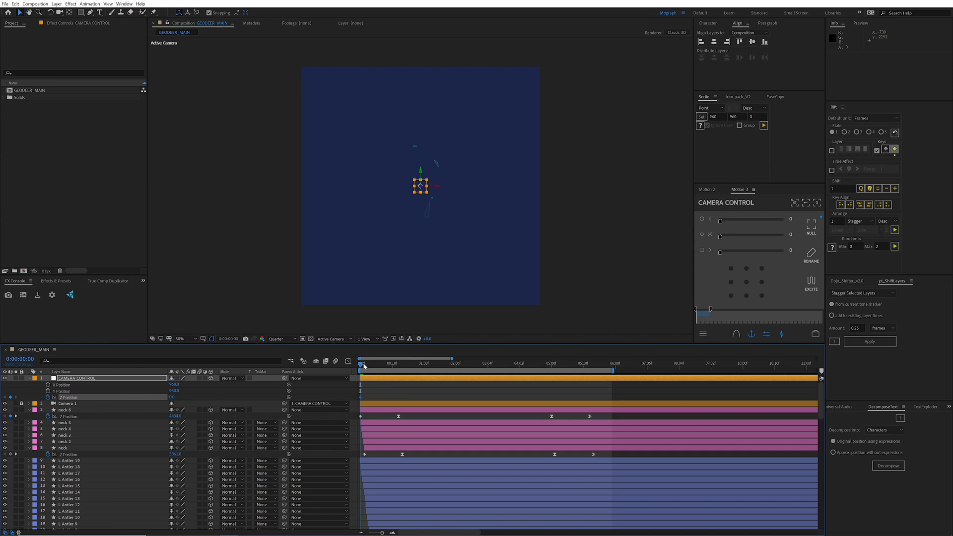
Keyframe CAMERA CONTROL's Z Position closer later in the comp and ease both keyframes
{"action": "left_click_drag", "start_coordinate": [364, 366], "coordinate": [403, 370]}
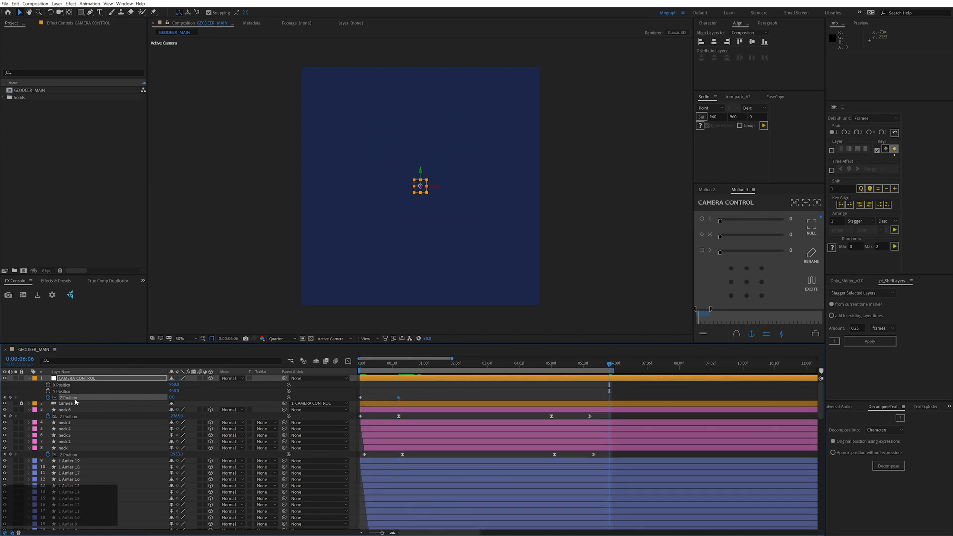
{"action": "left_click_drag", "start_coordinate": [609, 368], "coordinate": [552, 376]}
{"action": "left_click_drag", "start_coordinate": [173, 398], "coordinate": [197, 396]}
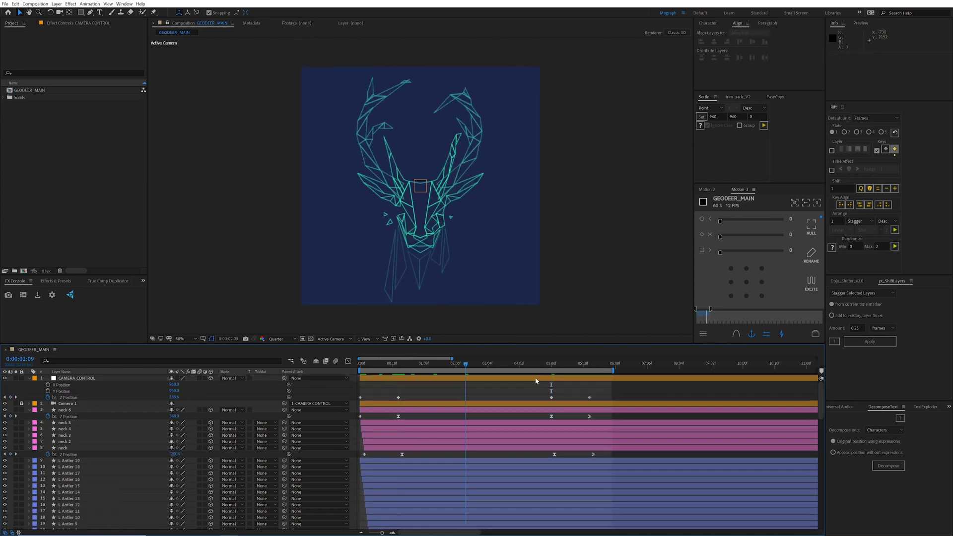
{"action": "key", "text": "ctrl+shift+k"}
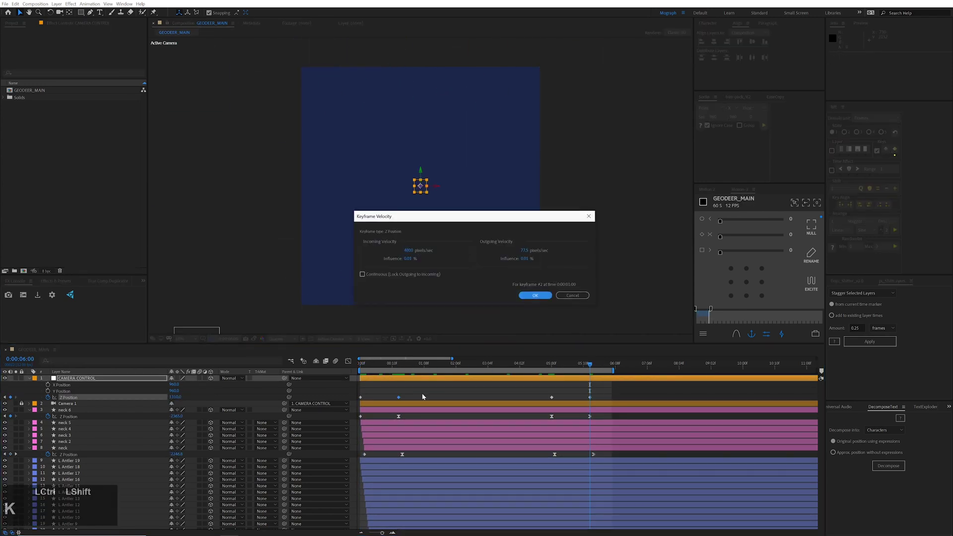
{"action": "key", "text": "Return"}
{"action": "key", "text": "ctrl+shift+k"}
{"action": "key", "text": "Tab"}
{"action": "key", "text": "Return"}
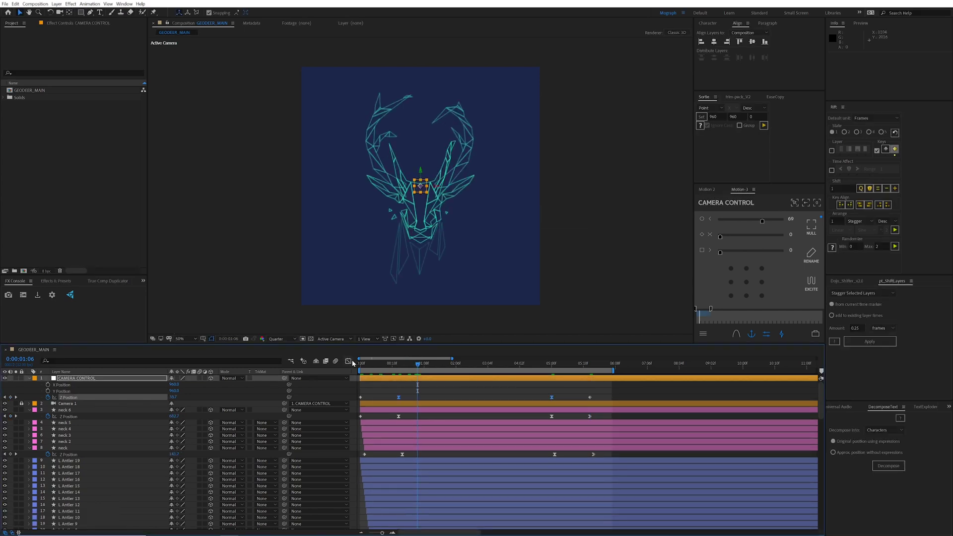
Reshape the camera's Z speed curve into 5:00, preview, and show CAMERA CONTROL's rotation properties
{"action": "left_click", "coordinate": [348, 361]}
{"action": "left_click_drag", "start_coordinate": [500, 509], "coordinate": [466, 508]}
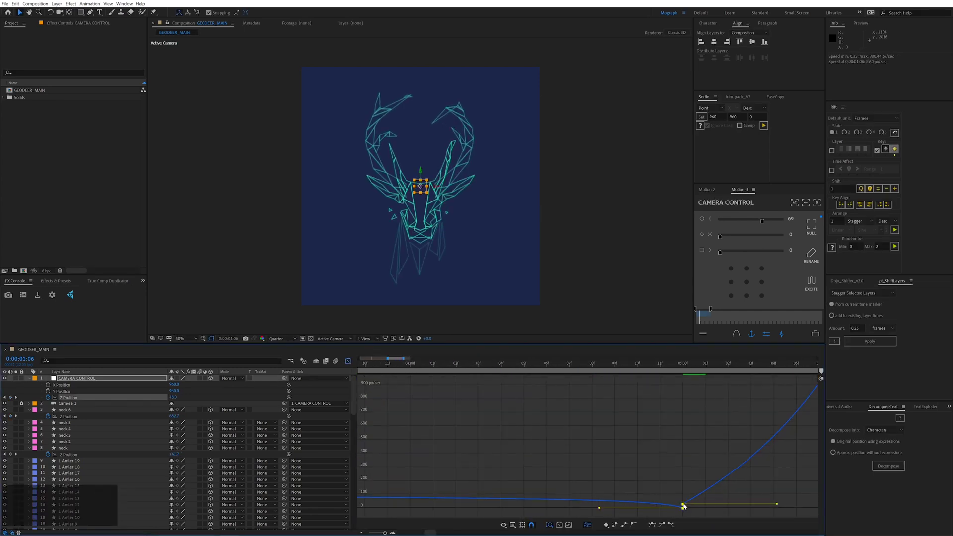
{"action": "left_click_drag", "start_coordinate": [683, 507], "coordinate": [683, 505]}
{"action": "scroll", "coordinate": [520, 449], "scroll_direction": "down", "scroll_amount": 5}
{"action": "key", "text": "Home"}
{"action": "key", "text": "space"}
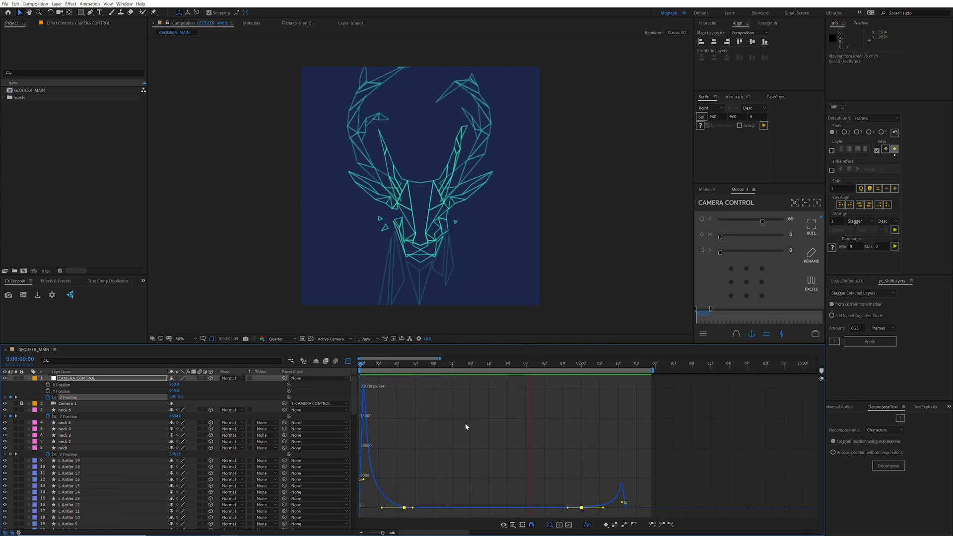
{"action": "key", "text": "space"}
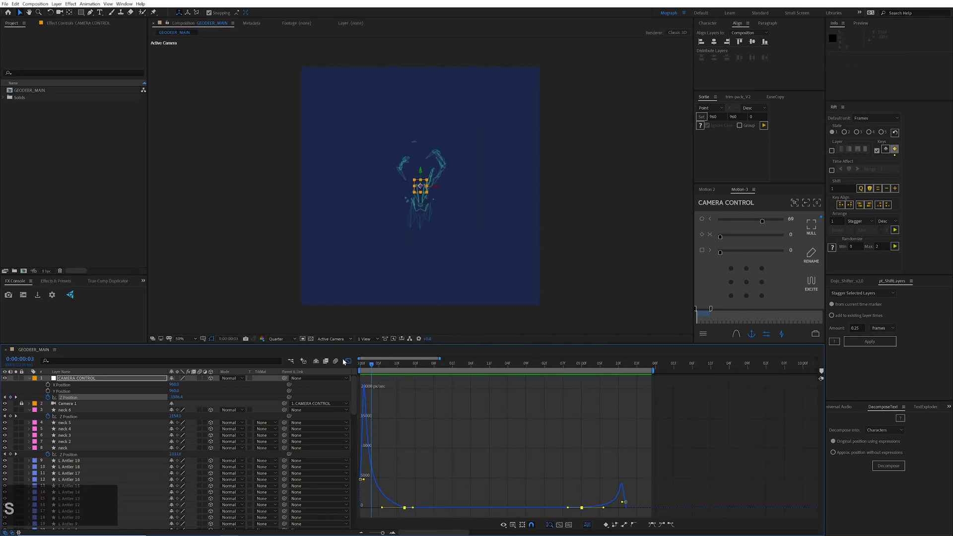
{"action": "key", "text": "Home"}
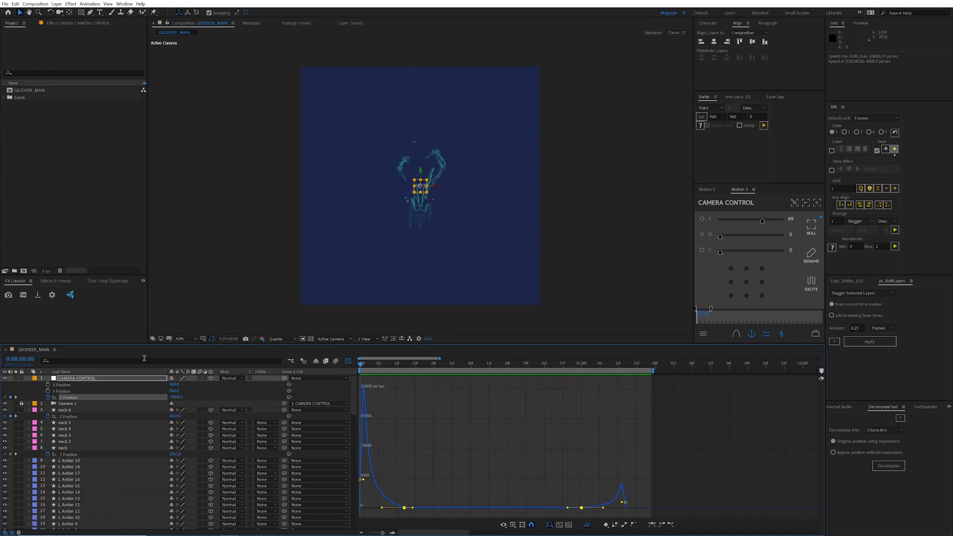
{"action": "left_click", "coordinate": [108, 381]}
{"action": "key", "text": "r"}
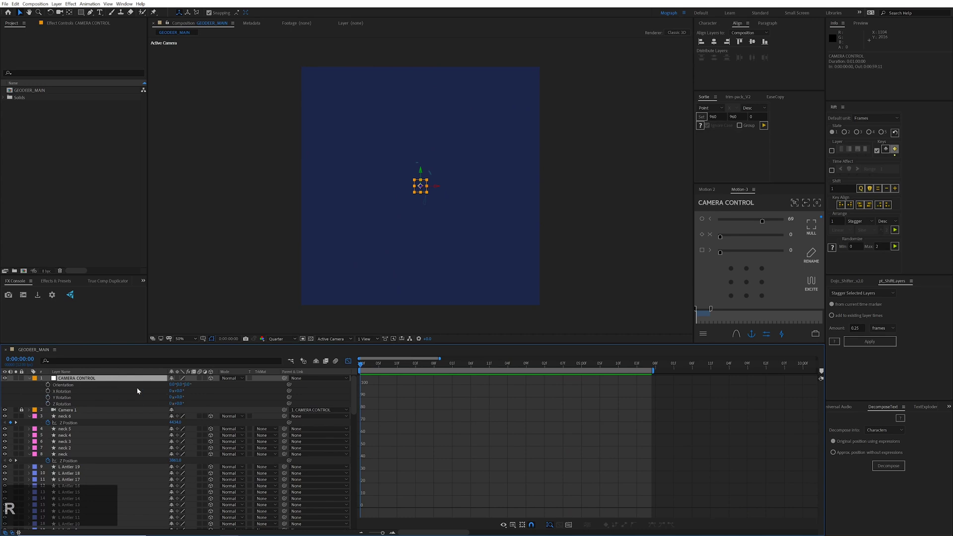
Give CAMERA CONTROL's Z Rotation the expression time*1+value
{"action": "left_click", "coordinate": [348, 361]}
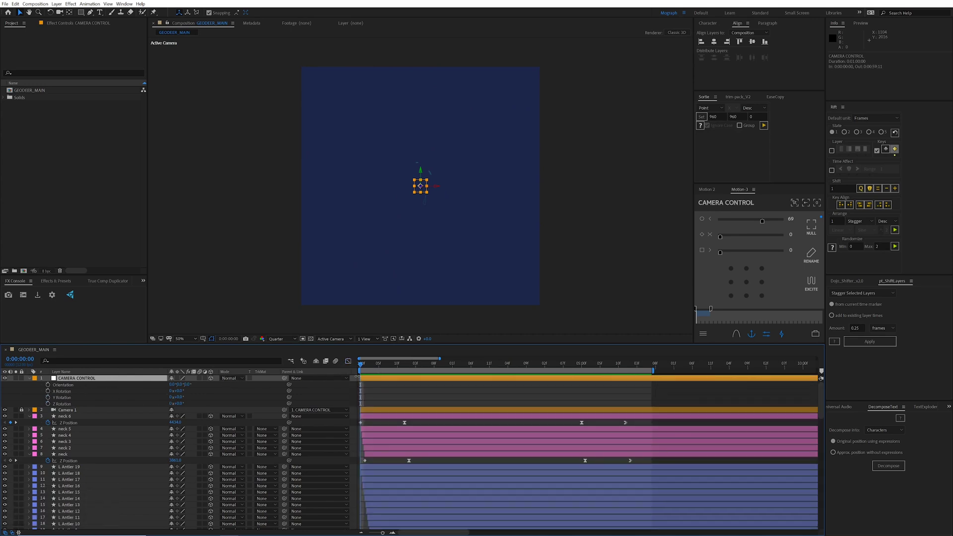
{"action": "left_click", "coordinate": [48, 403], "text": "alt"}
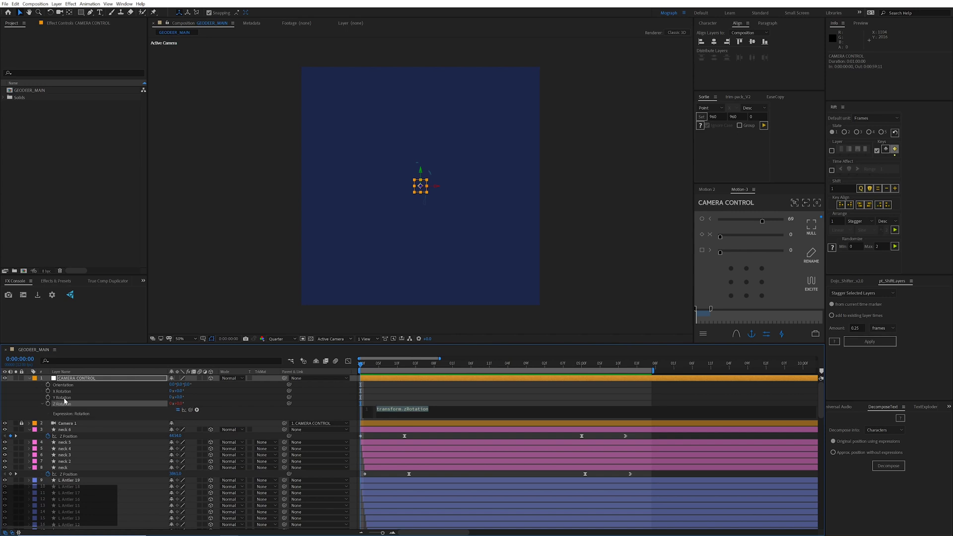
{"action": "type", "text": "time*1"}
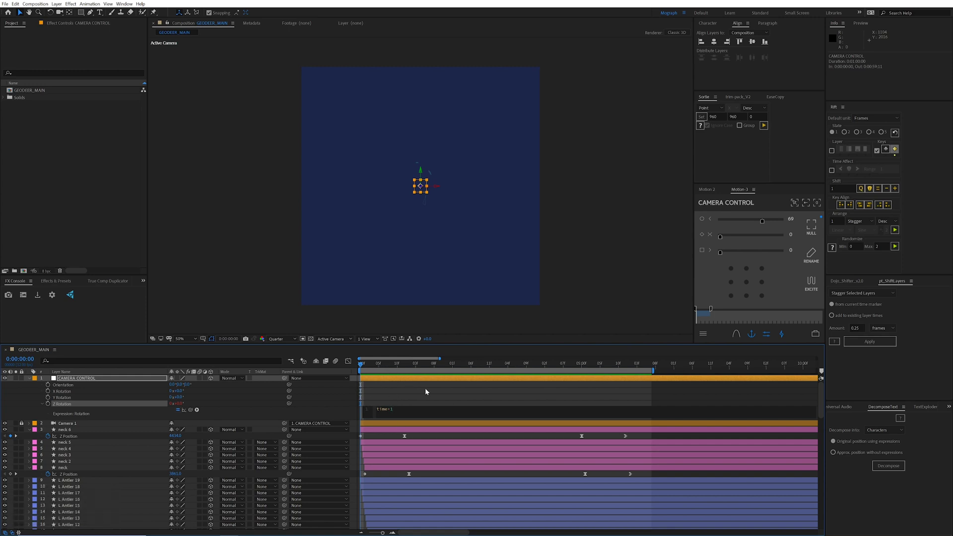
{"action": "type", "text": "+value"}
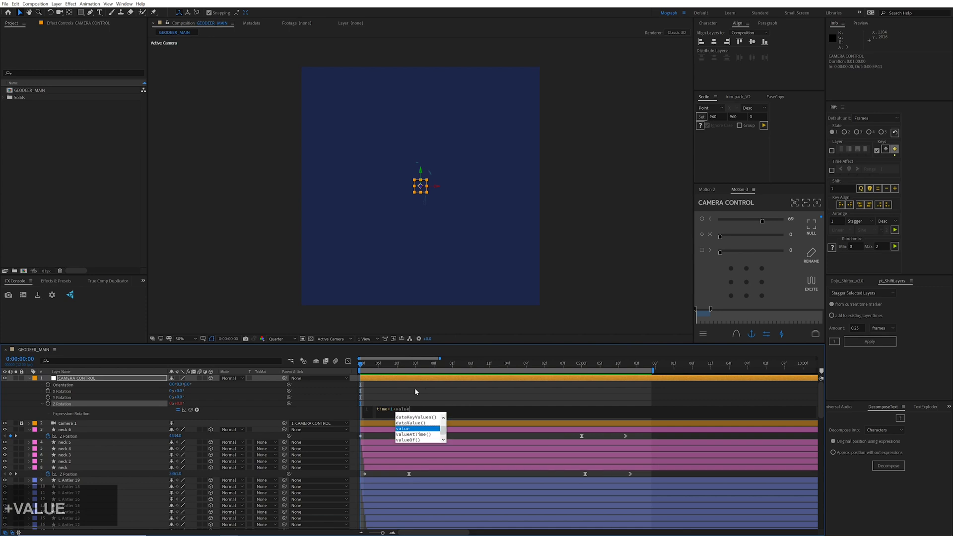
{"action": "left_click", "coordinate": [398, 359]}
Scrub through the first seconds to test the rotation, undoing a trial Z Rotation change
{"action": "left_click_drag", "start_coordinate": [410, 367], "coordinate": [438, 366]}
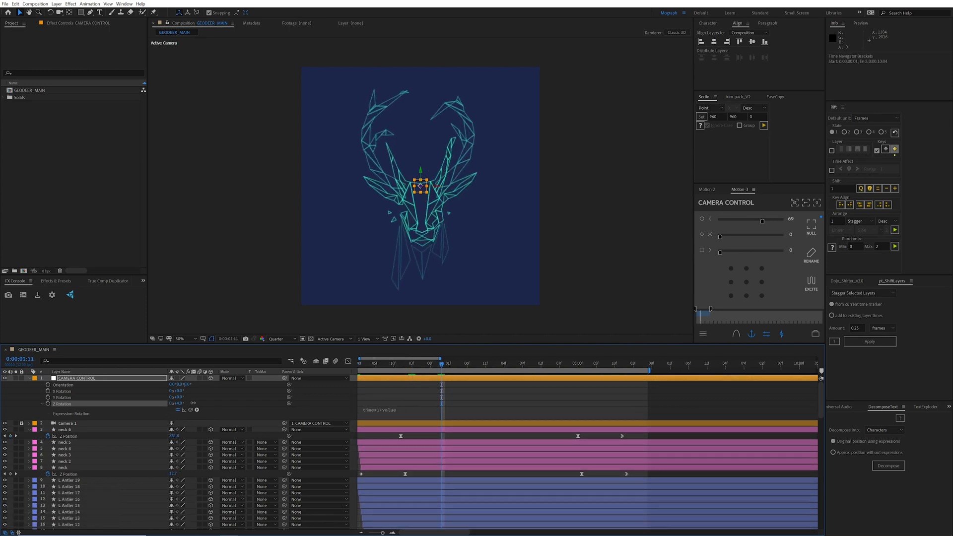
{"action": "left_click_drag", "start_coordinate": [193, 403], "coordinate": [203, 402]}
{"action": "key", "text": "ctrl+z"}
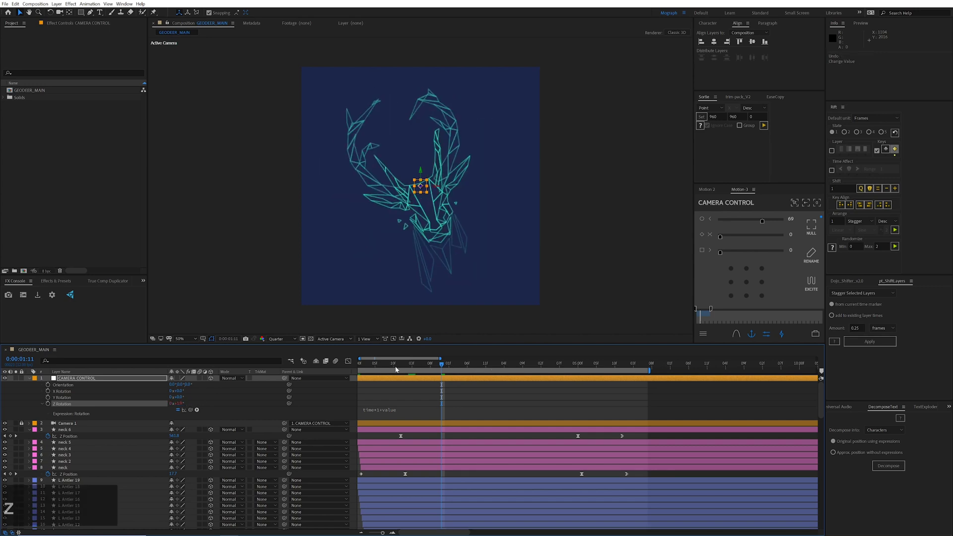
{"action": "left_click_drag", "start_coordinate": [393, 365], "coordinate": [434, 368]}
{"action": "key", "text": "Home"}
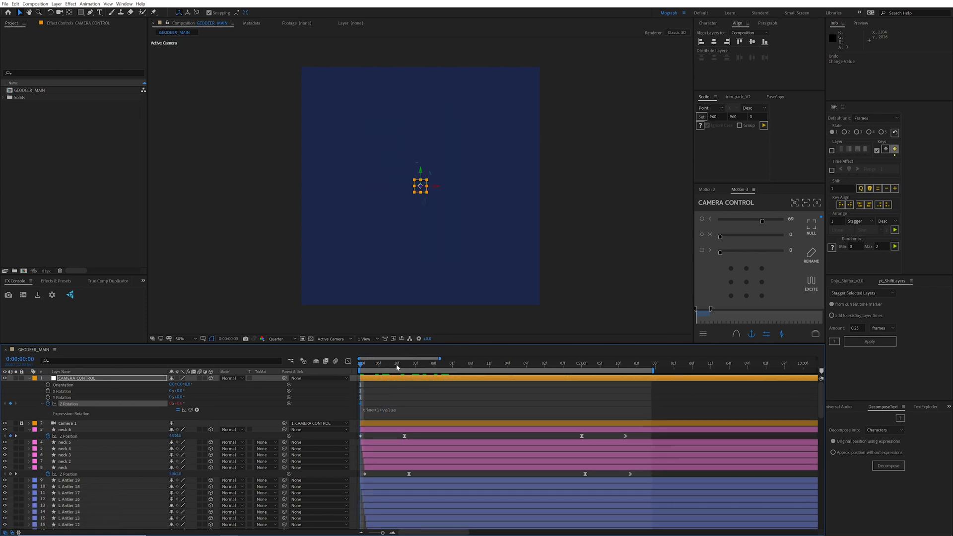
{"action": "left_click_drag", "start_coordinate": [397, 367], "coordinate": [405, 366]}
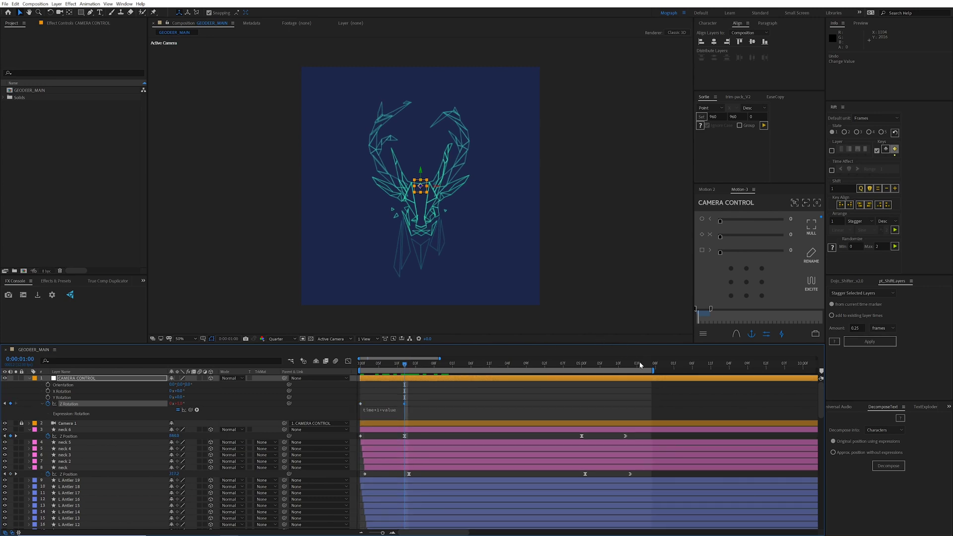
Add Z Rotation keyframes at 5:00 and 6:00, and drag the first one near the start
{"action": "left_click", "coordinate": [583, 367]}
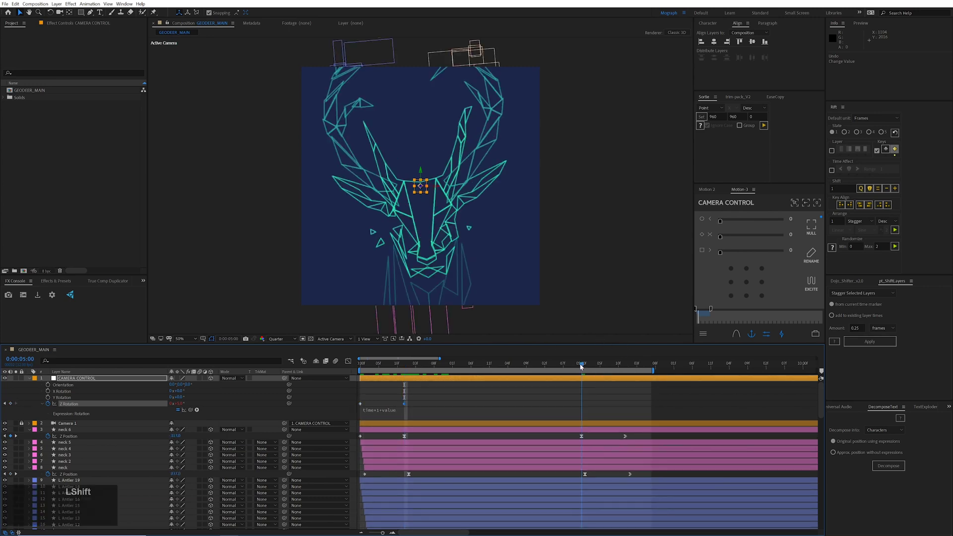
{"action": "left_click", "coordinate": [10, 404]}
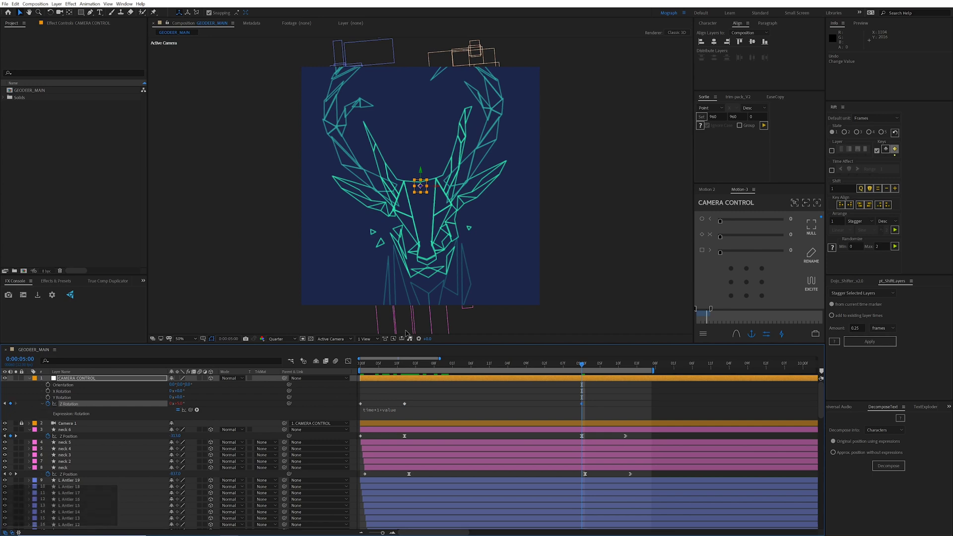
{"action": "left_click", "coordinate": [623, 366]}
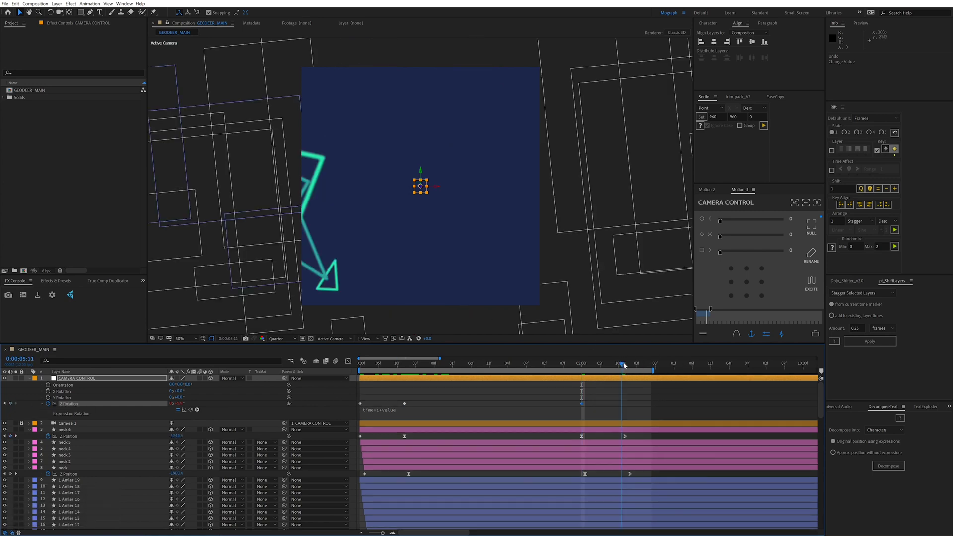
{"action": "left_click", "coordinate": [625, 366]}
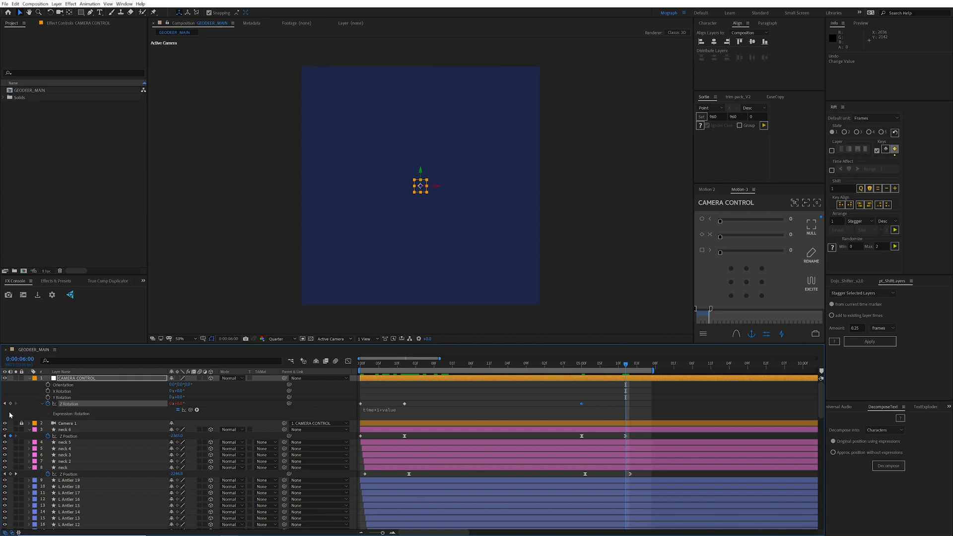
{"action": "left_click_drag", "start_coordinate": [415, 366], "coordinate": [379, 366]}
{"action": "left_click_drag", "start_coordinate": [361, 404], "coordinate": [380, 404]}
Change the Z Rotation expression's multiplier to 5 and move the last keyframe to 5:06
{"action": "left_click", "coordinate": [393, 410]}
{"action": "left_click_drag", "start_coordinate": [381, 365], "coordinate": [604, 366]}
{"action": "left_click", "coordinate": [393, 409]}
{"action": "key", "text": "BackSpace"}
{"action": "type", "text": "5"}
{"action": "key", "text": "KP_Enter"}
{"action": "left_click_drag", "start_coordinate": [626, 404], "coordinate": [604, 404]}
Try a Z Rotation value of 50, then undo the change
{"action": "left_click", "coordinate": [181, 404]}
{"action": "type", "text": "50"}
{"action": "key", "text": "Return"}
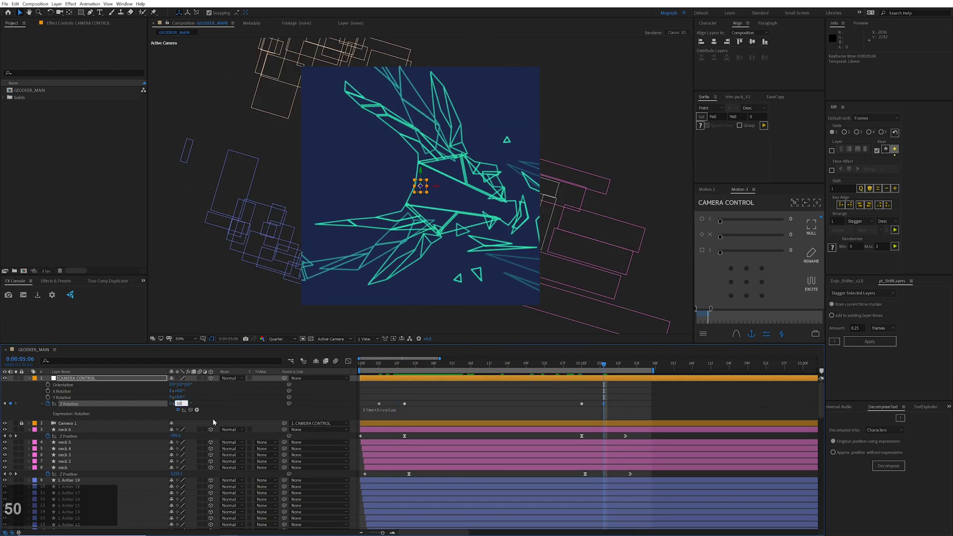
{"action": "key", "text": "ctrl+z"}
{"action": "key", "text": "ctrl+z"}
{"action": "key", "text": "ctrl+z"}
{"action": "key", "text": "ctrl+z"}
{"action": "key", "text": "space"}
{"action": "mouse_move", "coordinate": [604, 365]}
{"action": "left_mouse_down"}
{"action": "mouse_move", "coordinate": [360, 366]}
{"action": "mouse_move", "coordinate": [590, 374]}
{"action": "mouse_move", "coordinate": [609, 367]}
{"action": "left_mouse_up"}
{"action": "left_click", "coordinate": [479, 390]}
Scrub CAMERA CONTROL's Z Rotation and set the keyframe velocity to 0
{"action": "left_click_drag", "start_coordinate": [180, 404], "coordinate": [213, 408]}
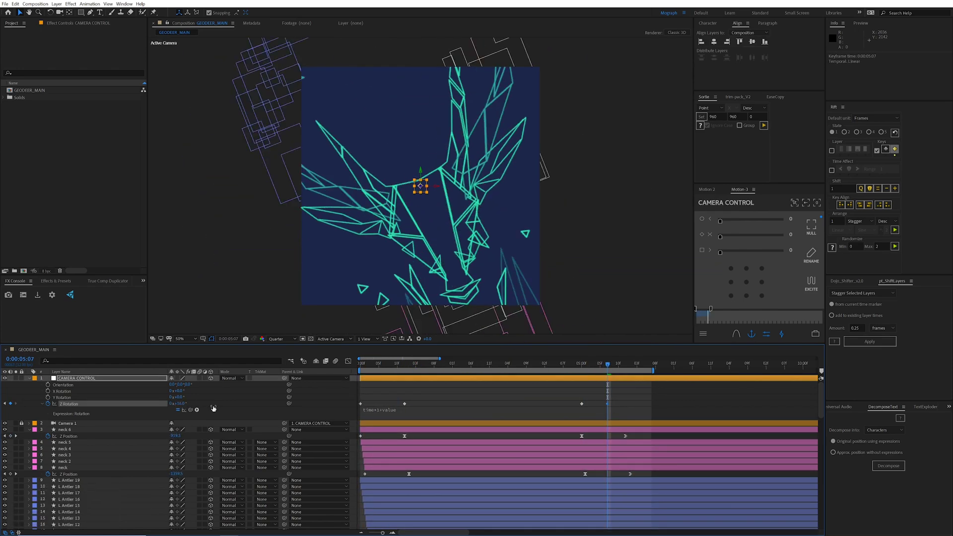
{"action": "key", "text": "ctrl+shift+k"}
{"action": "key", "text": "Tab"}
{"action": "type", "text": "0"}
{"action": "key", "text": "Return"}
Set the slider to 69, preview, then tilt all Z Rotation keyframes to about -13°
{"action": "left_click_drag", "start_coordinate": [720, 220], "coordinate": [762, 221]}
{"action": "key", "text": "space"}
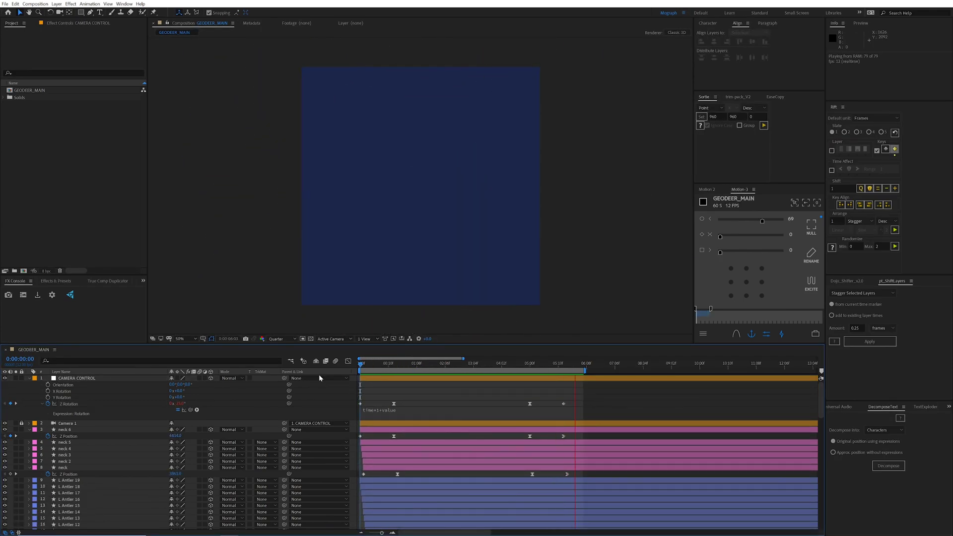
{"action": "left_click", "coordinate": [397, 370], "text": "shift"}
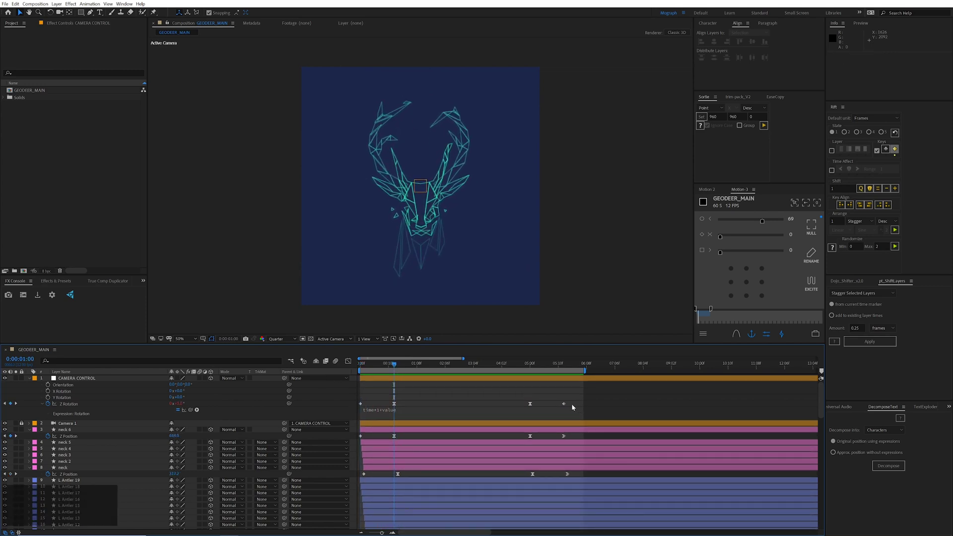
{"action": "left_click_drag", "start_coordinate": [572, 404], "coordinate": [334, 416]}
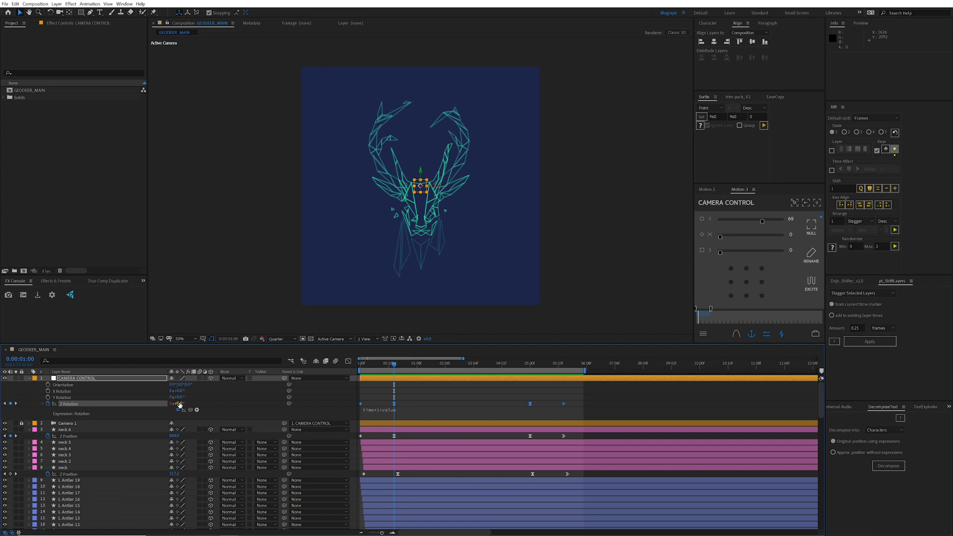
{"action": "left_click_drag", "start_coordinate": [176, 403], "coordinate": [174, 403]}
{"action": "left_click", "coordinate": [390, 391]}
{"action": "left_click_drag", "start_coordinate": [362, 365], "coordinate": [404, 373]}
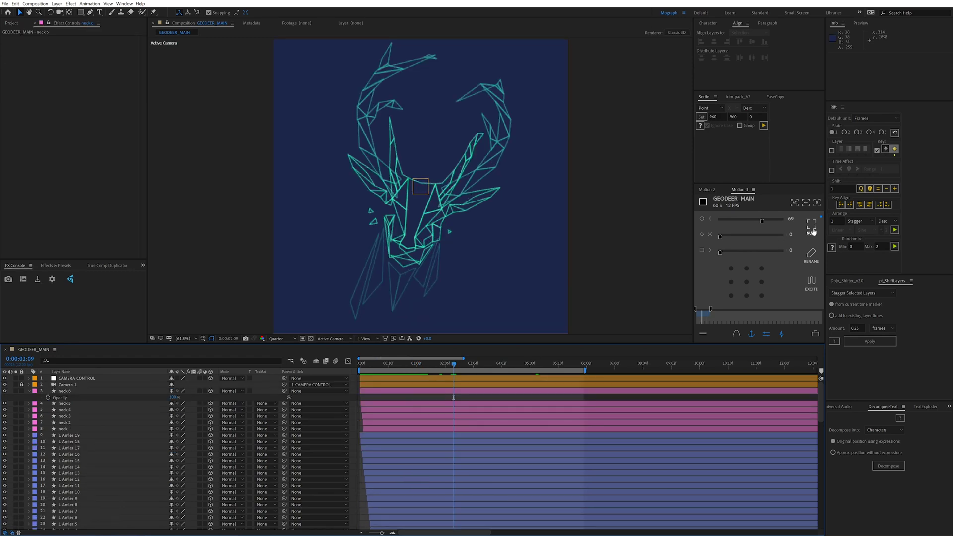
Create a new null layer named FLICKER CONTROLLER
{"action": "left_click", "coordinate": [812, 230]}
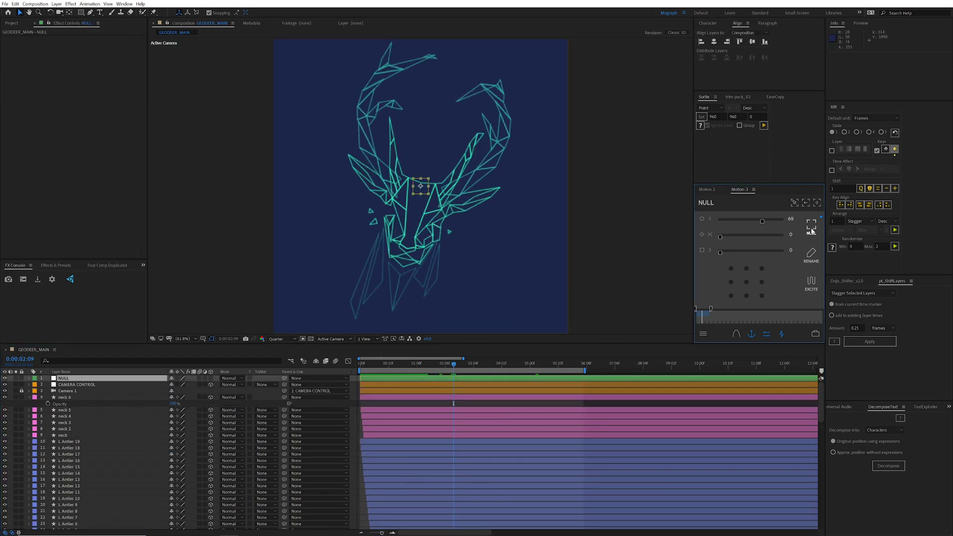
{"action": "key", "text": "Return"}
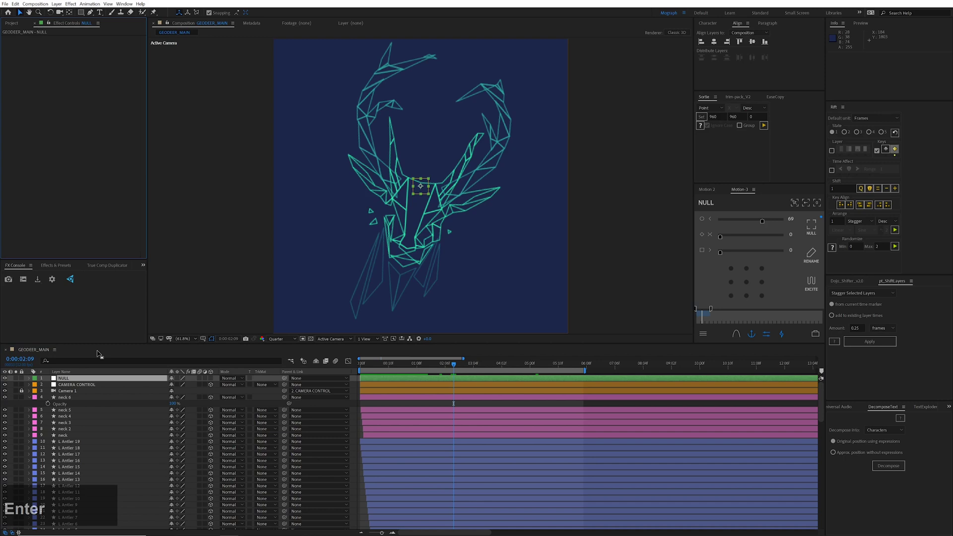
{"action": "left_click", "coordinate": [111, 380]}
{"action": "key", "text": "Return"}
{"action": "type", "text": "FLI"}
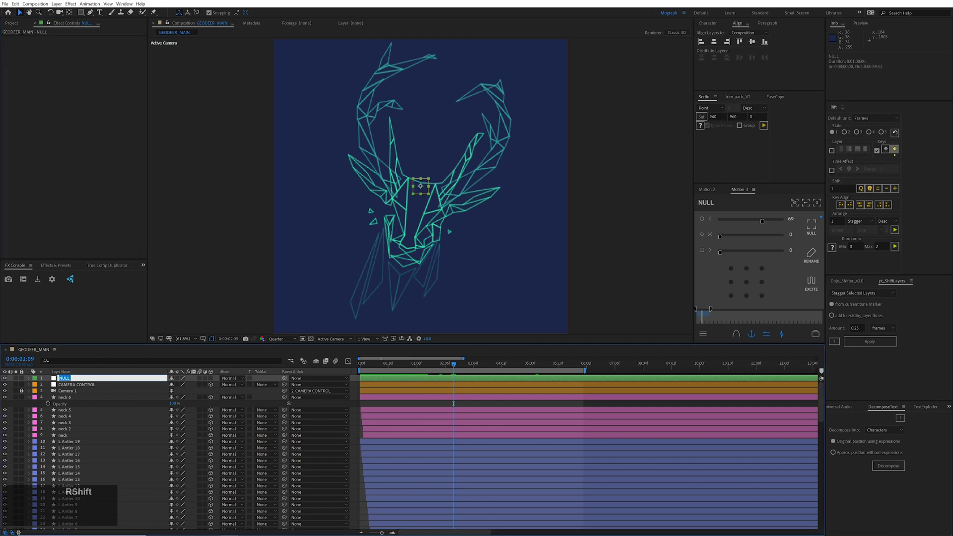
{"action": "type", "text": "CKER CONTROLLER"}
{"action": "key", "text": "Return"}
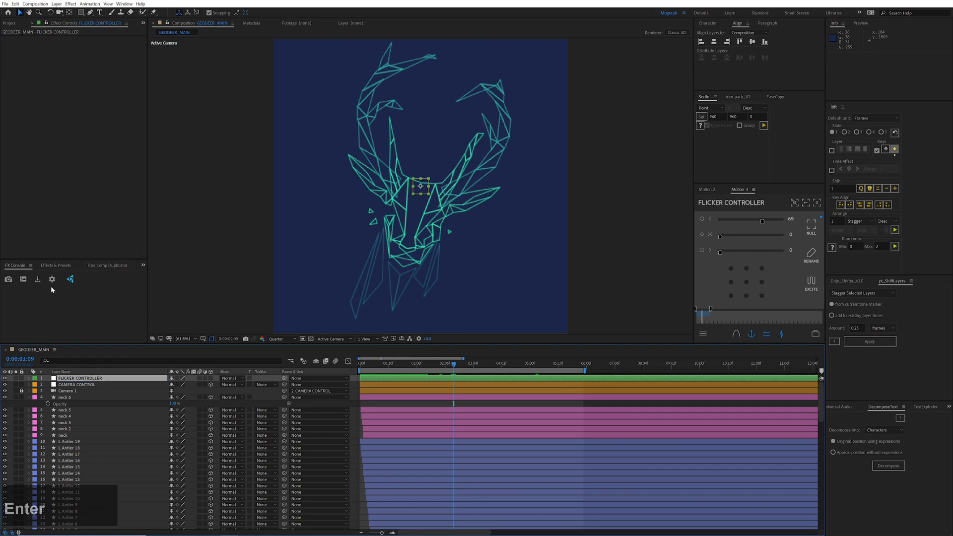
Apply the Slider Control effect to FLICKER CONTROLLER
{"action": "left_click", "coordinate": [57, 266]}
{"action": "left_click", "coordinate": [42, 275]}
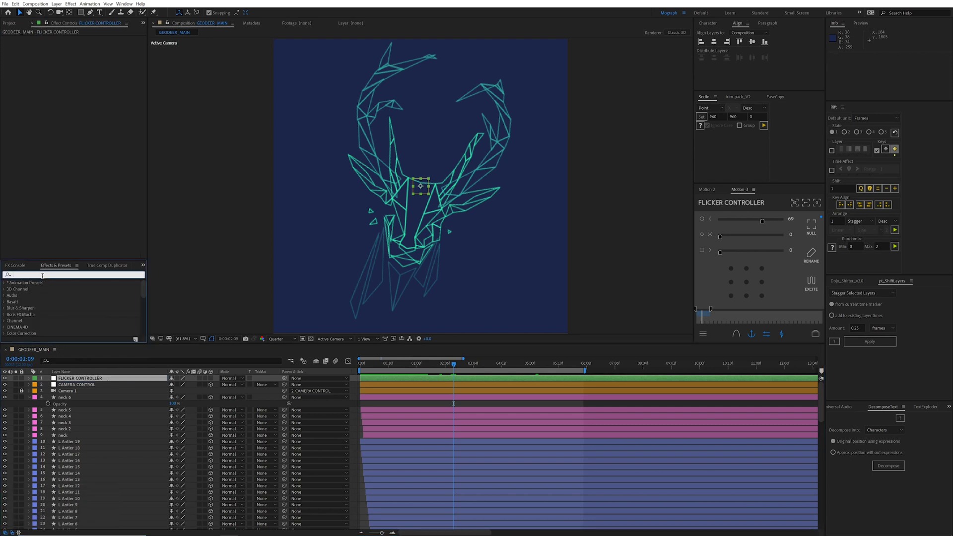
{"action": "type", "text": "slider"}
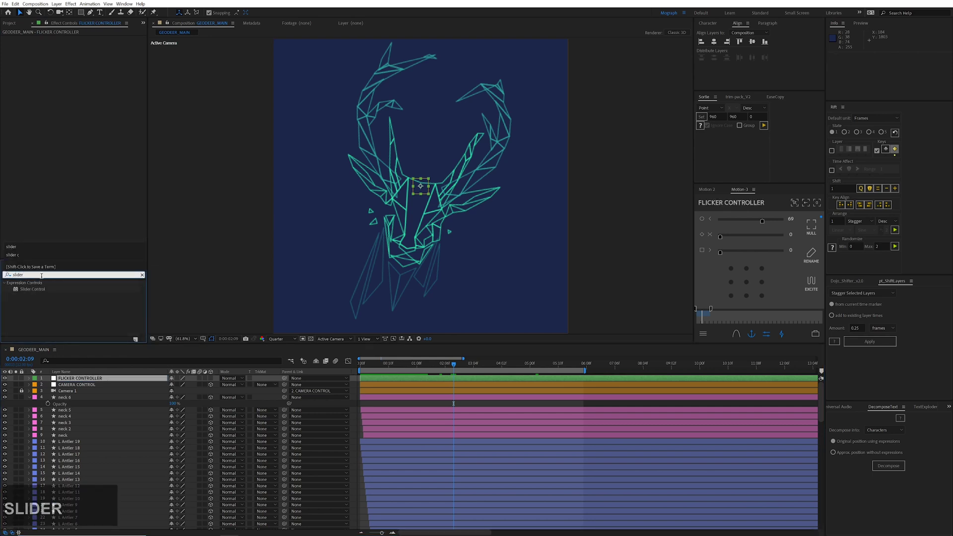
{"action": "left_click", "coordinate": [42, 289]}
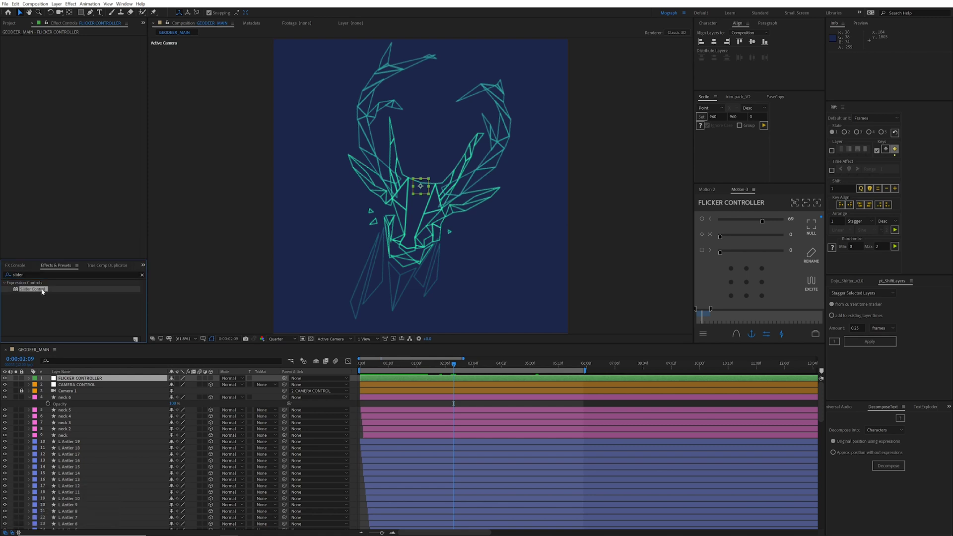
{"action": "left_click_drag", "start_coordinate": [41, 291], "coordinate": [29, 196]}
Duplicate the slider and rename the two effects Frequency and Amplitude
{"action": "key", "text": "ctrl+d"}
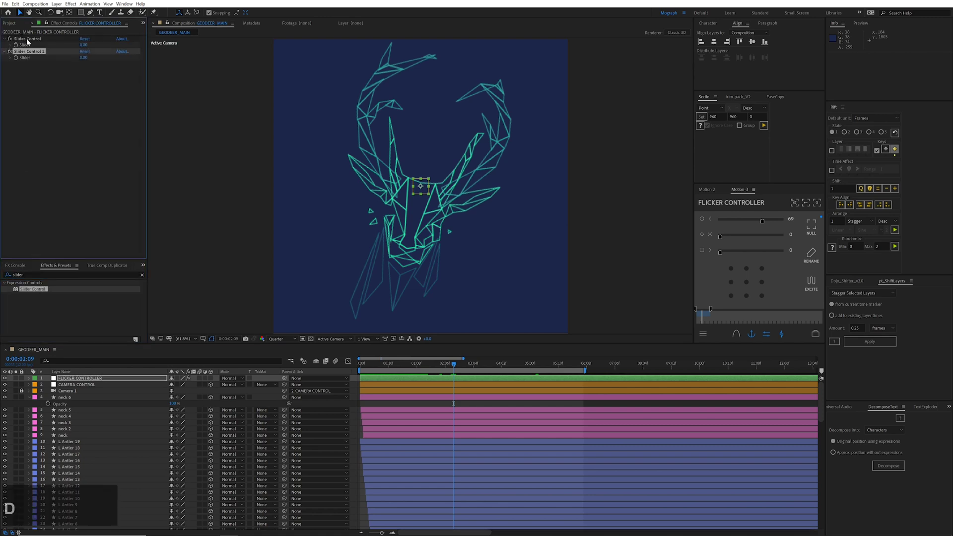
{"action": "key", "text": "Return"}
{"action": "type", "text": "Frequency"}
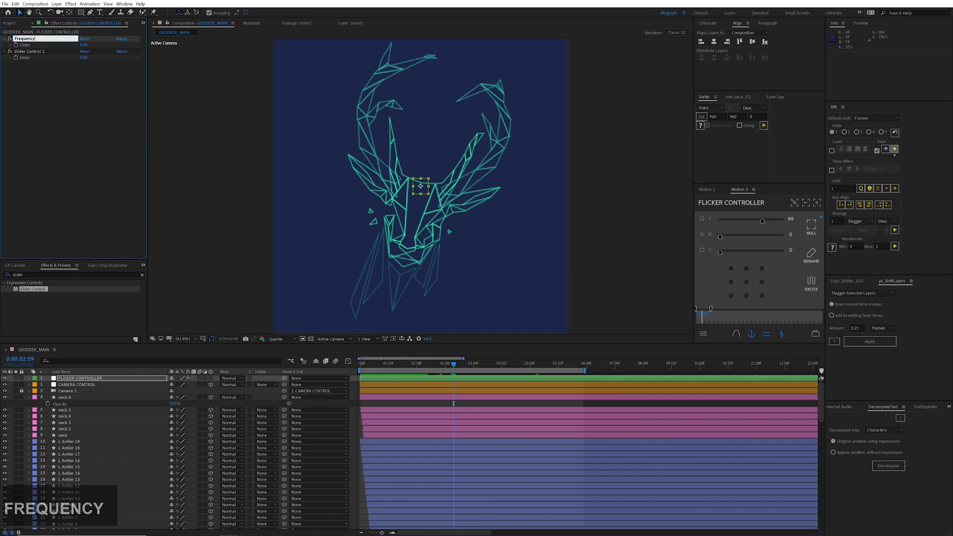
{"action": "key", "text": "Return"}
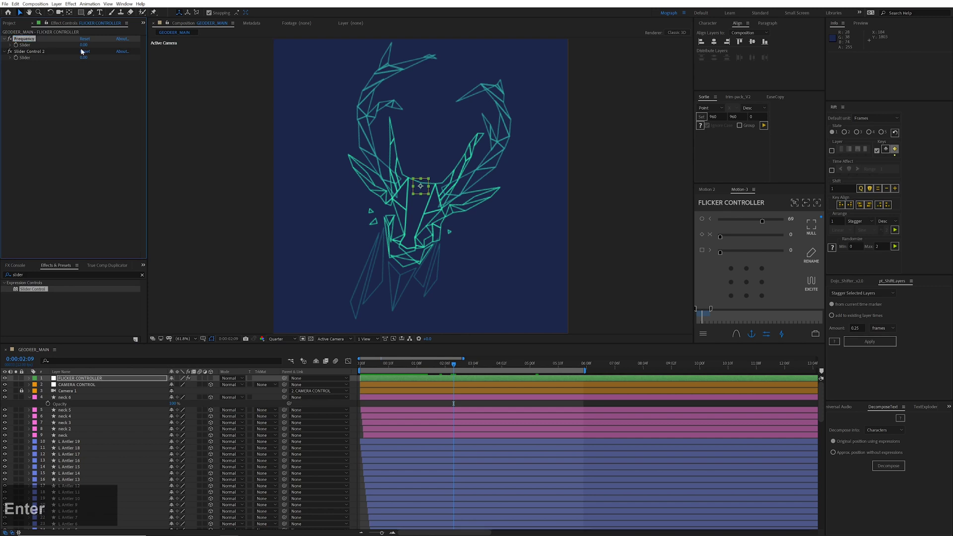
{"action": "left_click", "coordinate": [33, 52]}
{"action": "key", "text": "Return"}
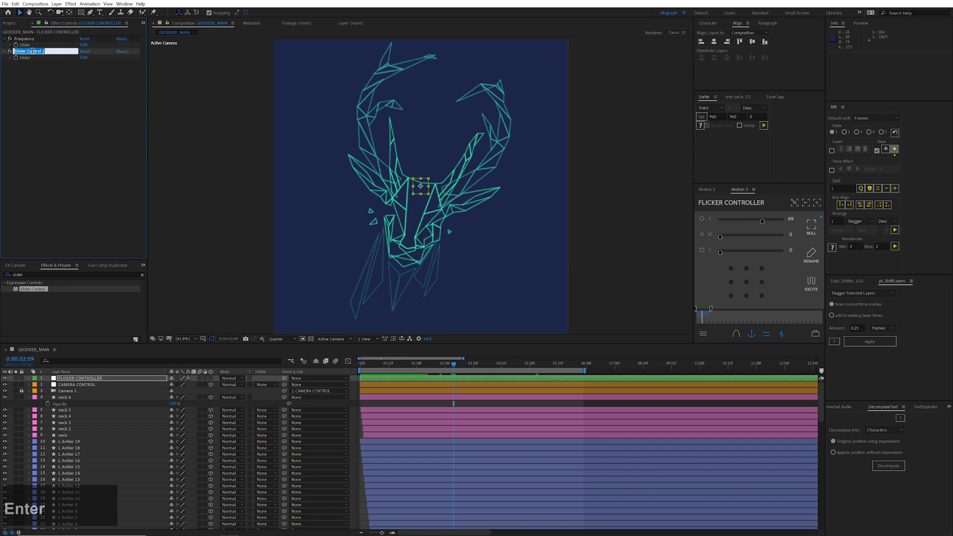
{"action": "type", "text": "Amplit"}
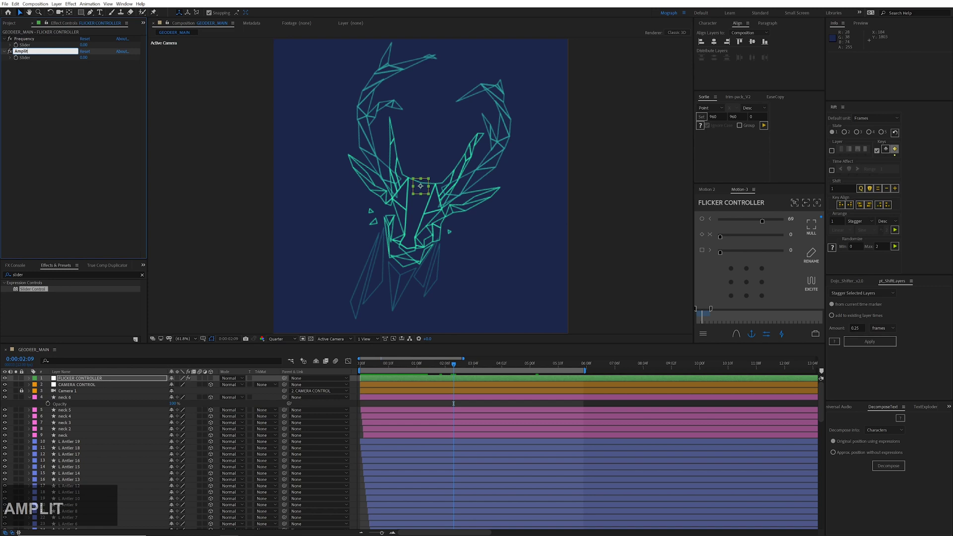
{"action": "type", "text": "ude"}
{"action": "key", "text": "Return"}
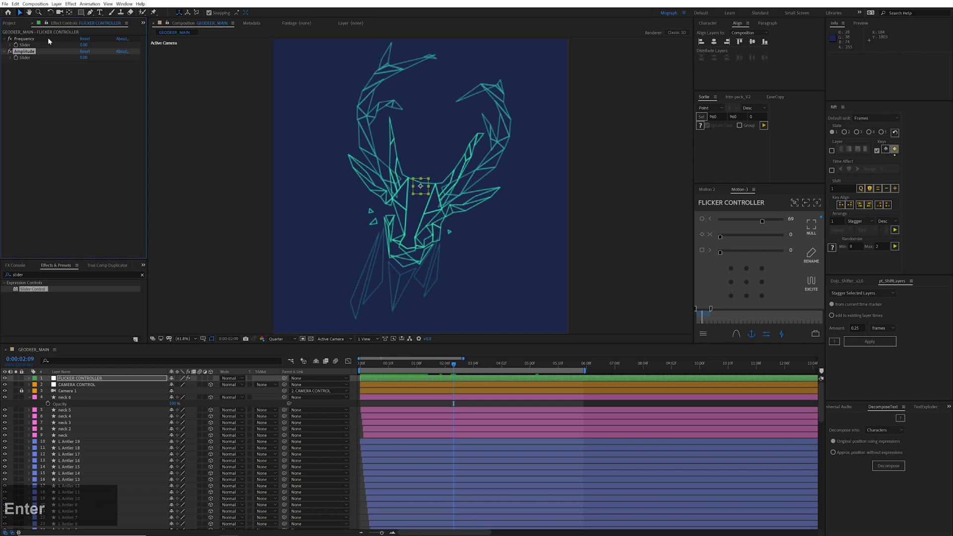
Show and solo neck 6's Opacity, and lock Effect Controls on FLICKER CONTROLLER's sliders
{"action": "left_click", "coordinate": [70, 397]}
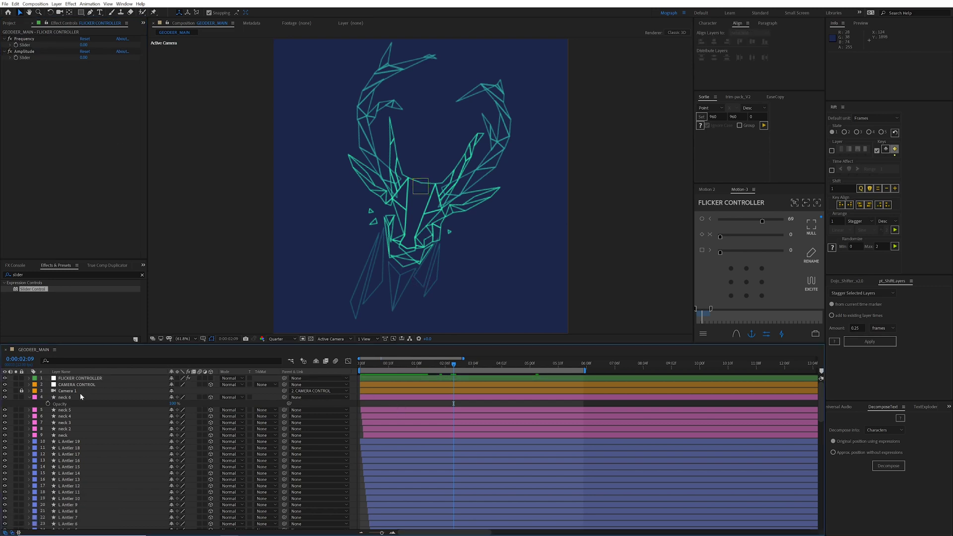
{"action": "key", "text": "t"}
{"action": "key", "text": "t"}
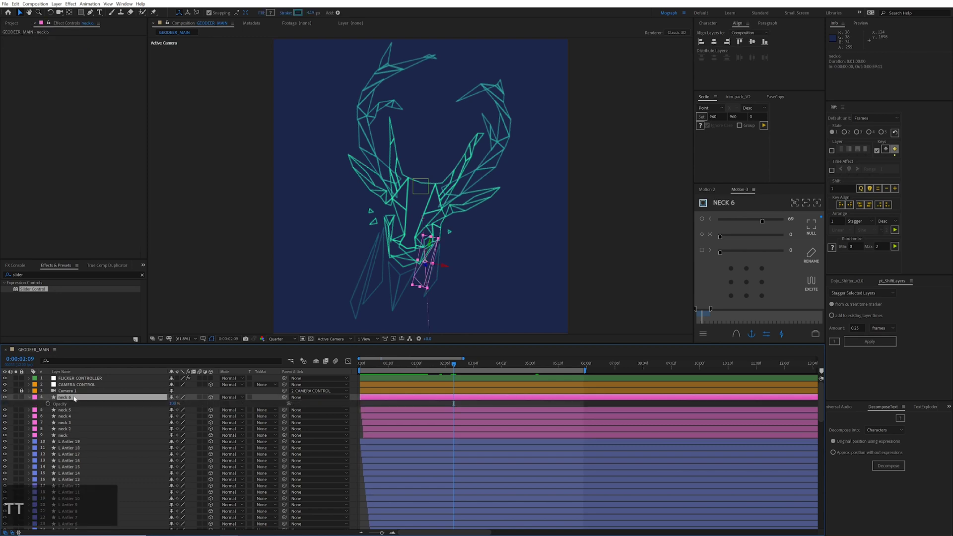
{"action": "left_click", "coordinate": [16, 397]}
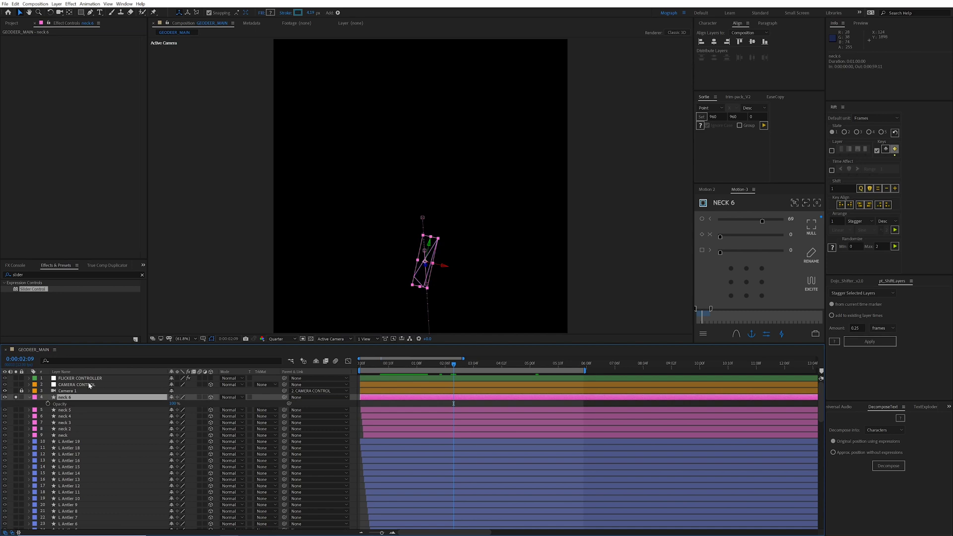
{"action": "left_click", "coordinate": [92, 379]}
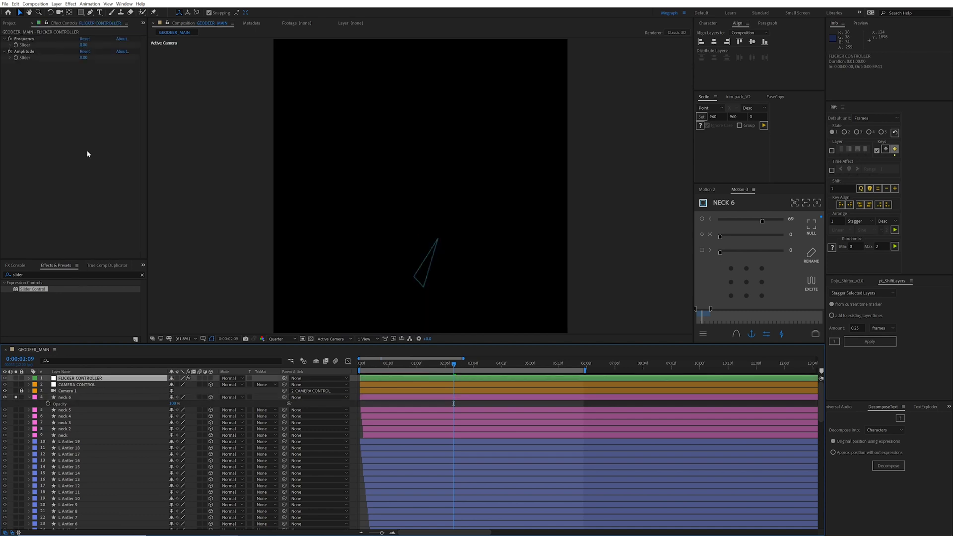
{"action": "left_click", "coordinate": [45, 25]}
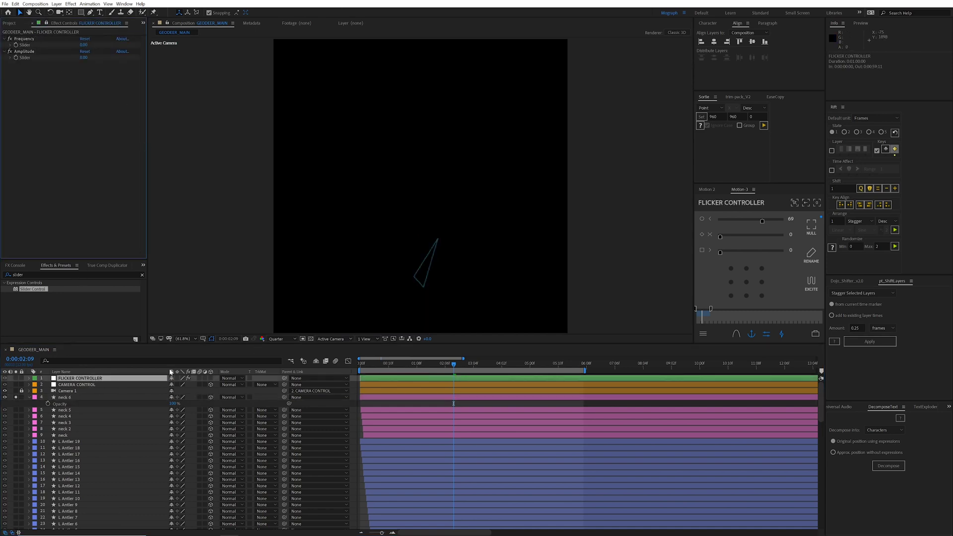
{"action": "left_click", "coordinate": [73, 398]}
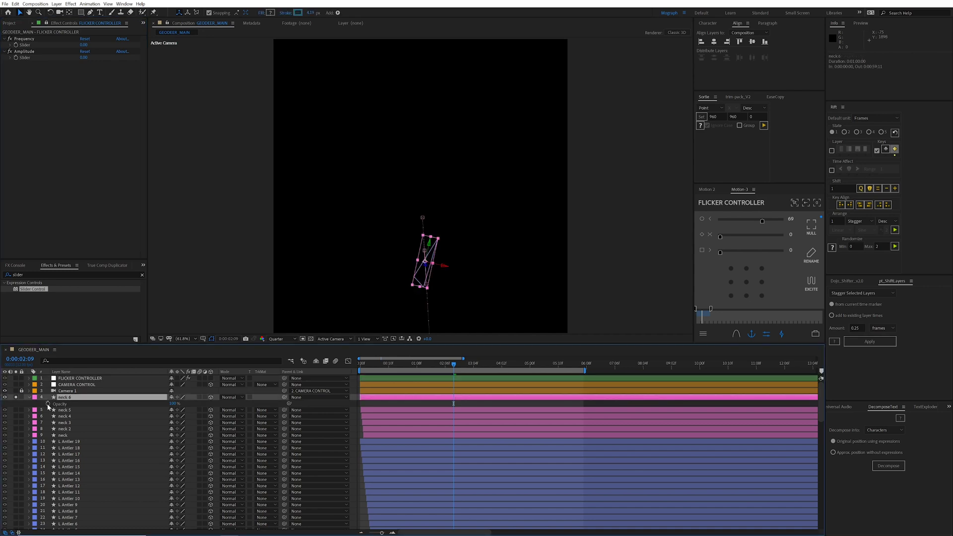
Write a wiggle expression on Opacity, pick-whipping the Frequency and Amplitude sliders as arguments
{"action": "left_click", "coordinate": [48, 404], "text": "alt"}
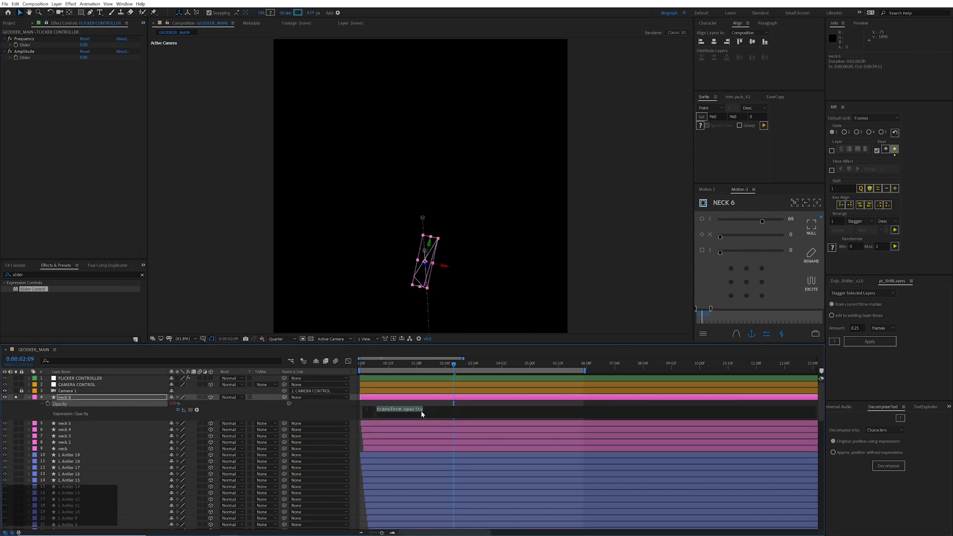
{"action": "type", "text": "wig"}
{"action": "key", "text": "Return"}
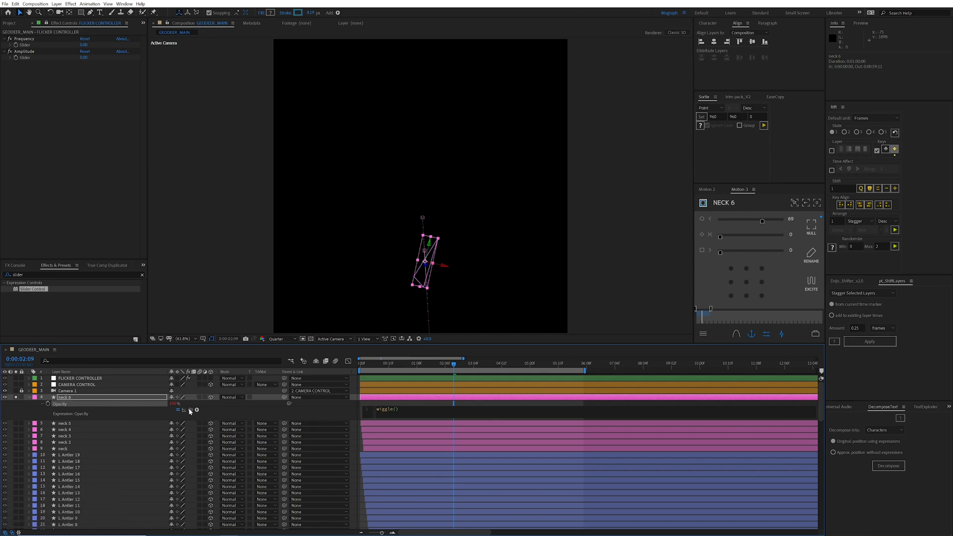
{"action": "left_click_drag", "start_coordinate": [191, 411], "coordinate": [173, 316]}
{"action": "left_click_drag", "start_coordinate": [155, 225], "coordinate": [32, 45]}
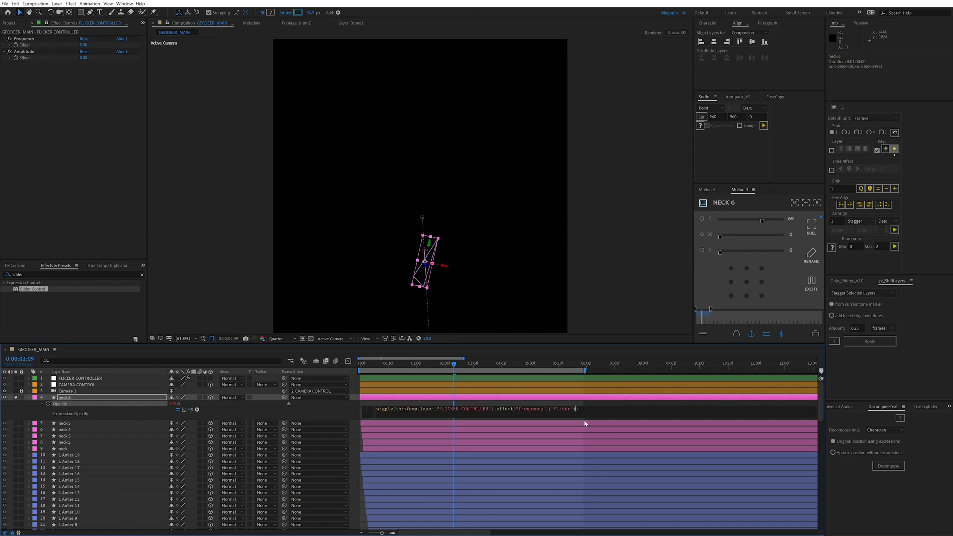
{"action": "type", "text": ","}
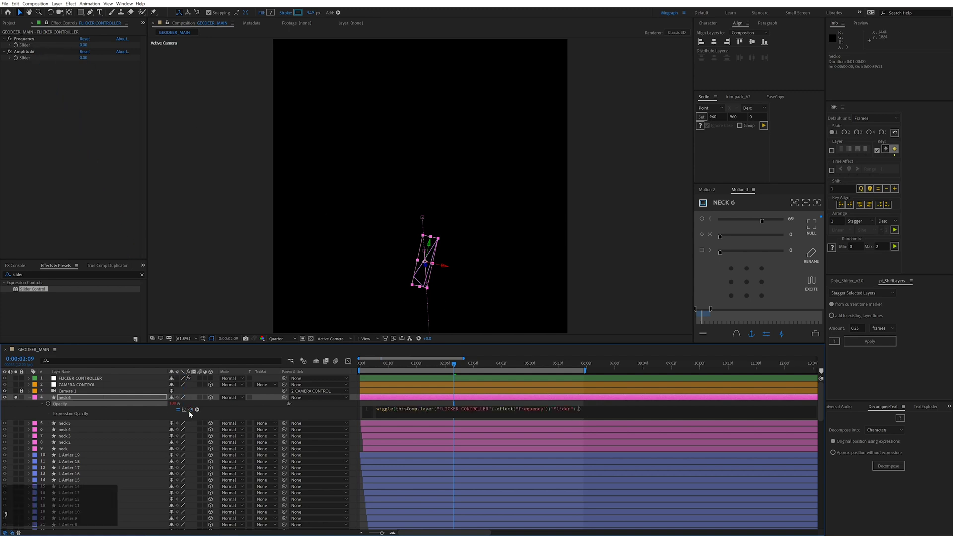
{"action": "left_click_drag", "start_coordinate": [191, 410], "coordinate": [24, 57]}
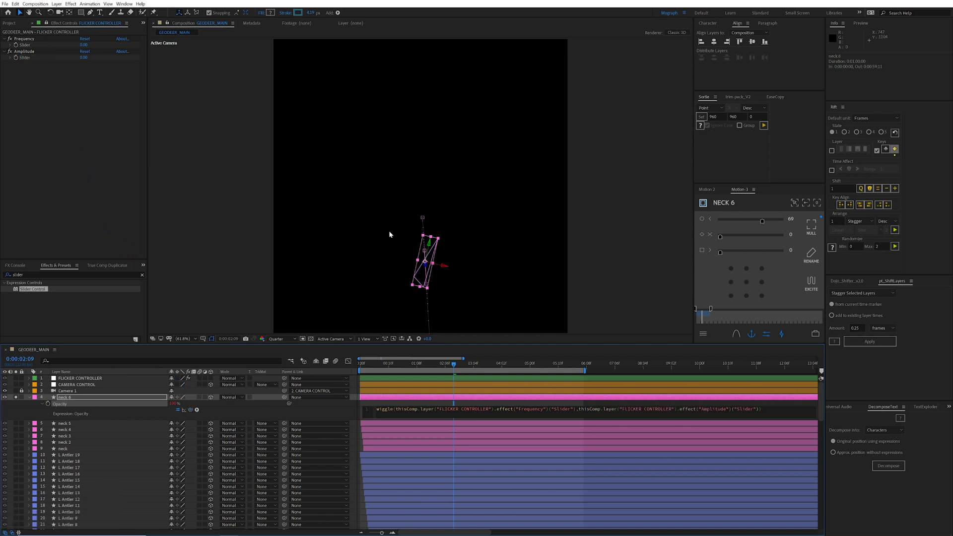
Set the Frequency slider to 5 and the Amplitude slider to 150
{"action": "left_click", "coordinate": [398, 404]}
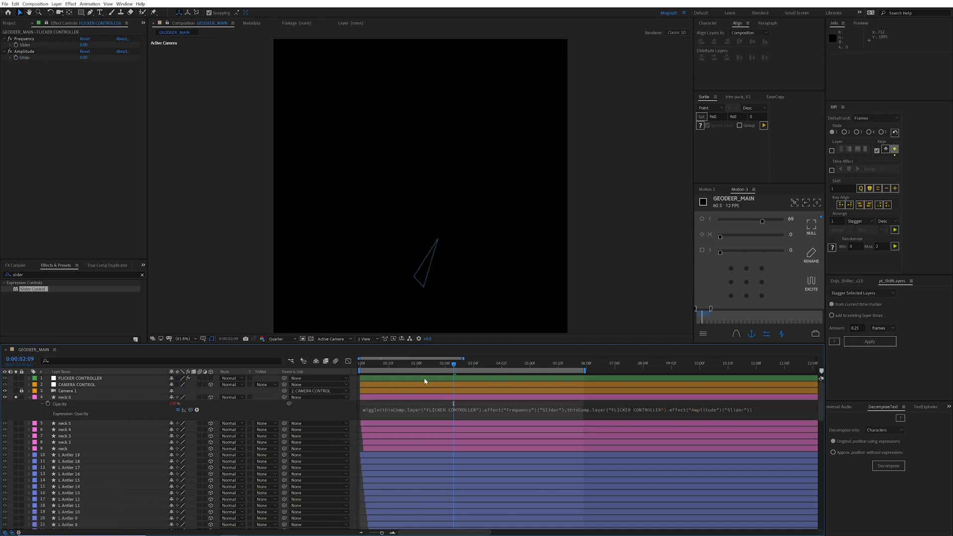
{"action": "left_click", "coordinate": [84, 46]}
{"action": "left_click", "coordinate": [83, 46]}
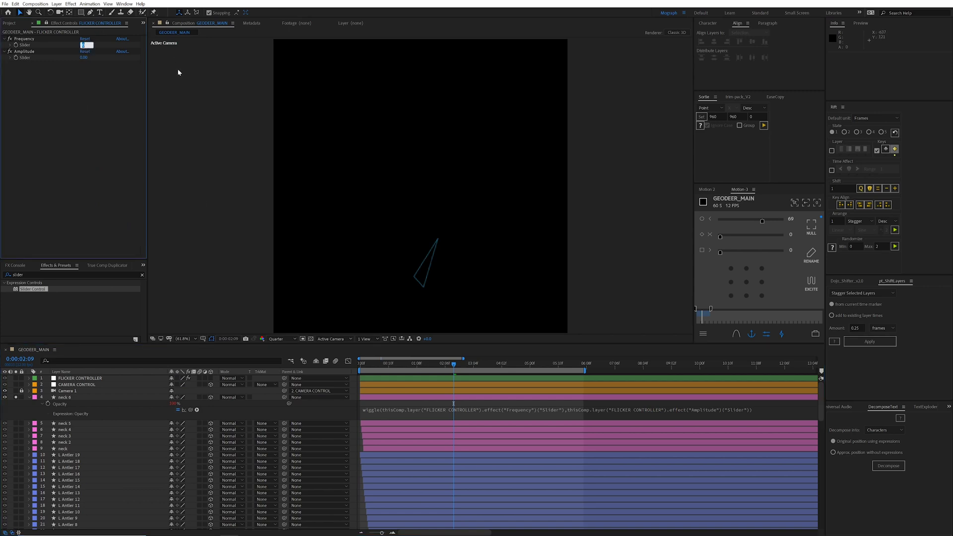
{"action": "type", "text": "5"}
{"action": "key", "text": "Tab"}
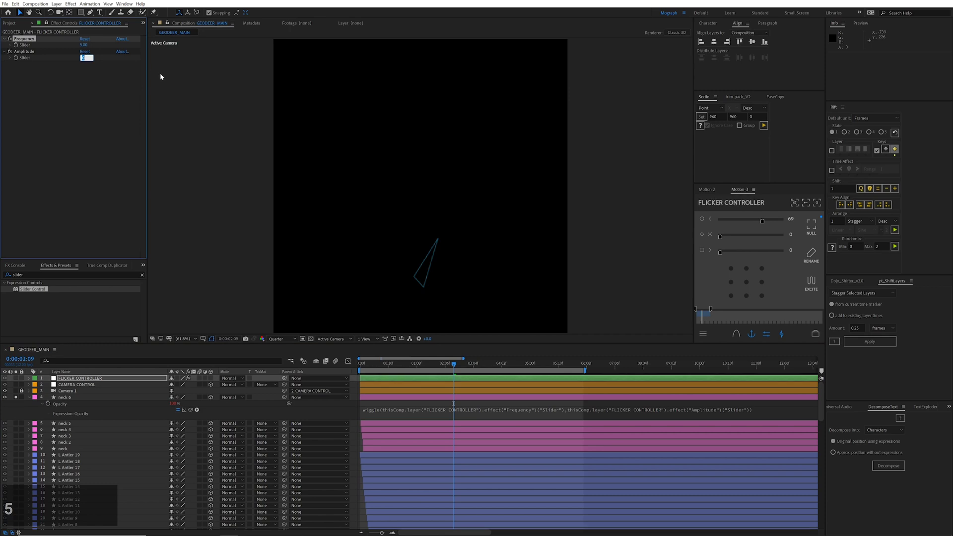
{"action": "type", "text": "150"}
{"action": "key", "text": "Return"}
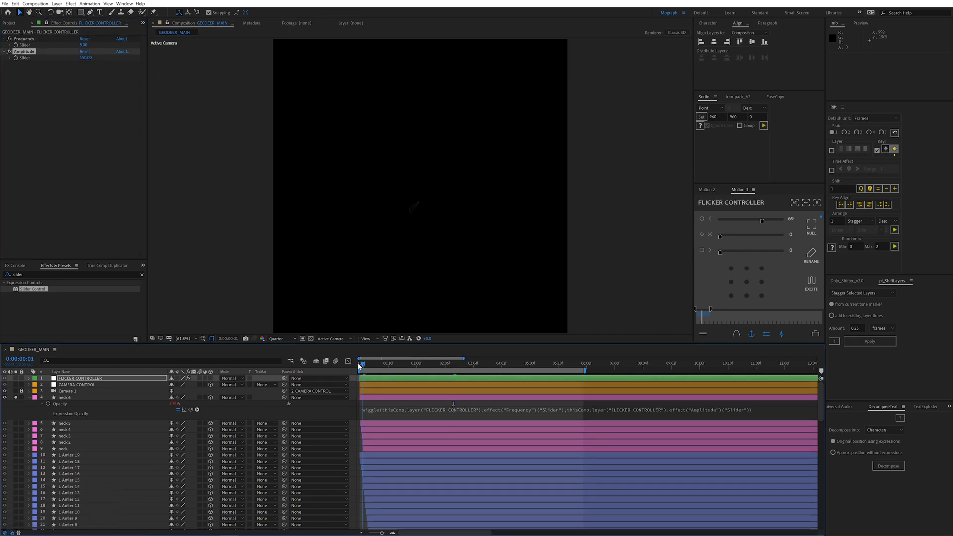
Unsolo neck 6 and preview the scene, then re-solo it to watch its flicker
{"action": "key", "text": "Home"}
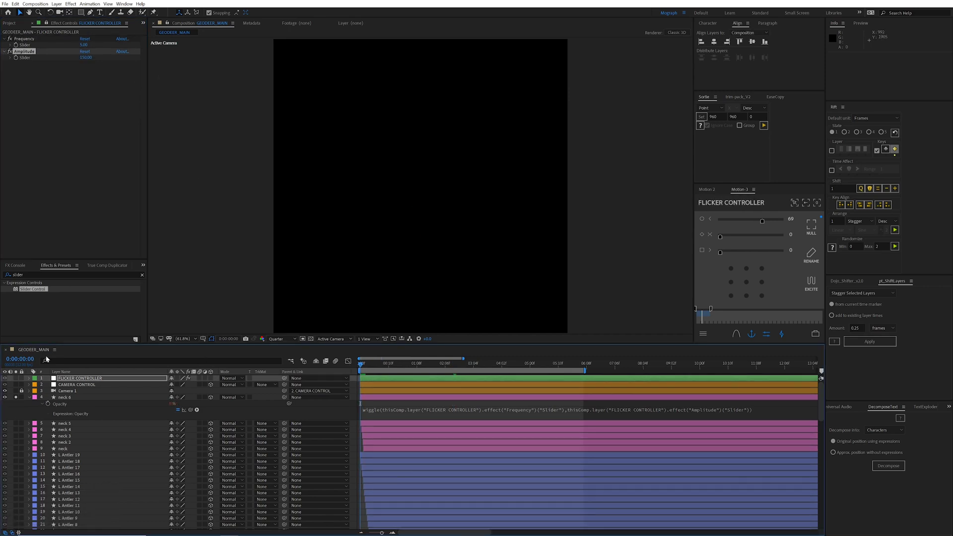
{"action": "left_click", "coordinate": [16, 397]}
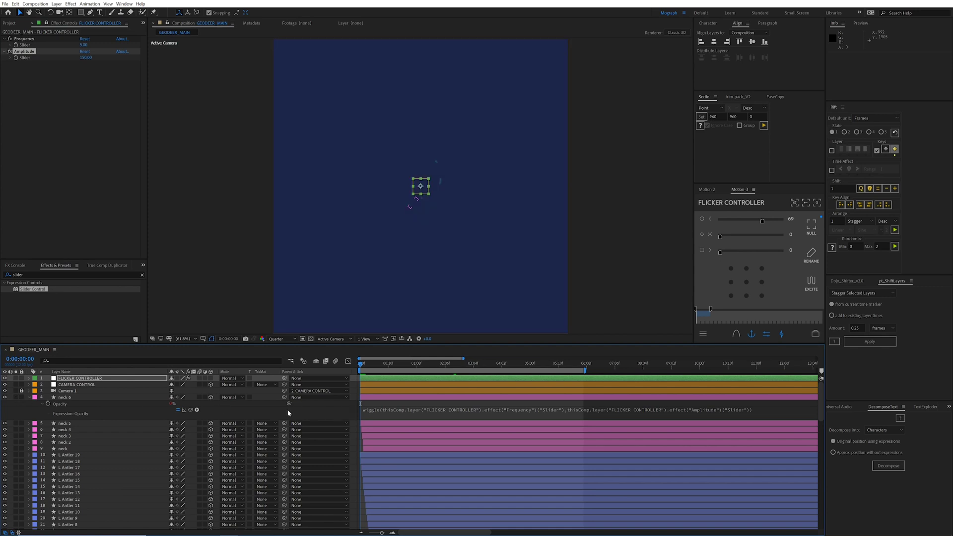
{"action": "left_click", "coordinate": [369, 402]}
{"action": "key", "text": "space"}
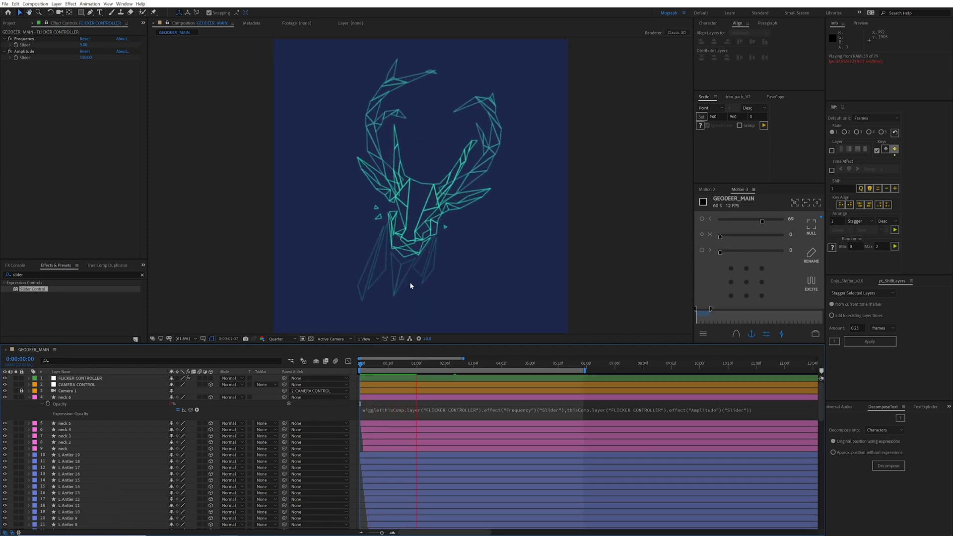
{"action": "key", "text": "space"}
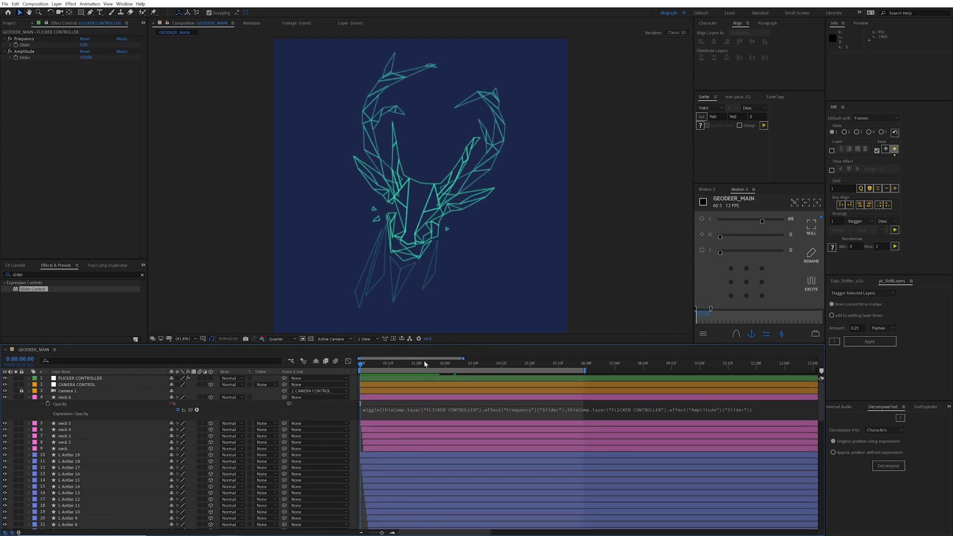
{"action": "mouse_move", "coordinate": [425, 364]}
{"action": "left_mouse_down"}
{"action": "mouse_move", "coordinate": [338, 369]}
{"action": "mouse_move", "coordinate": [431, 364]}
{"action": "left_mouse_up"}
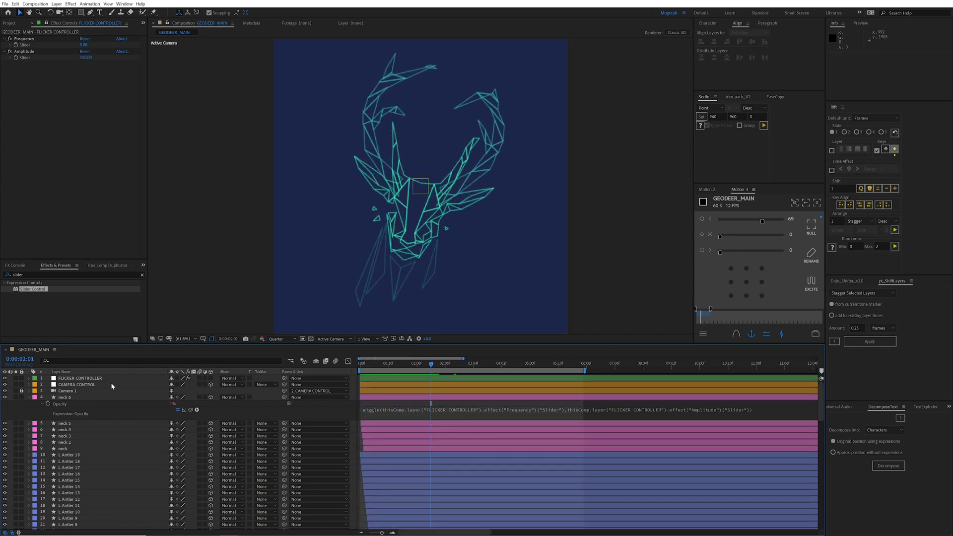
{"action": "left_click", "coordinate": [15, 397]}
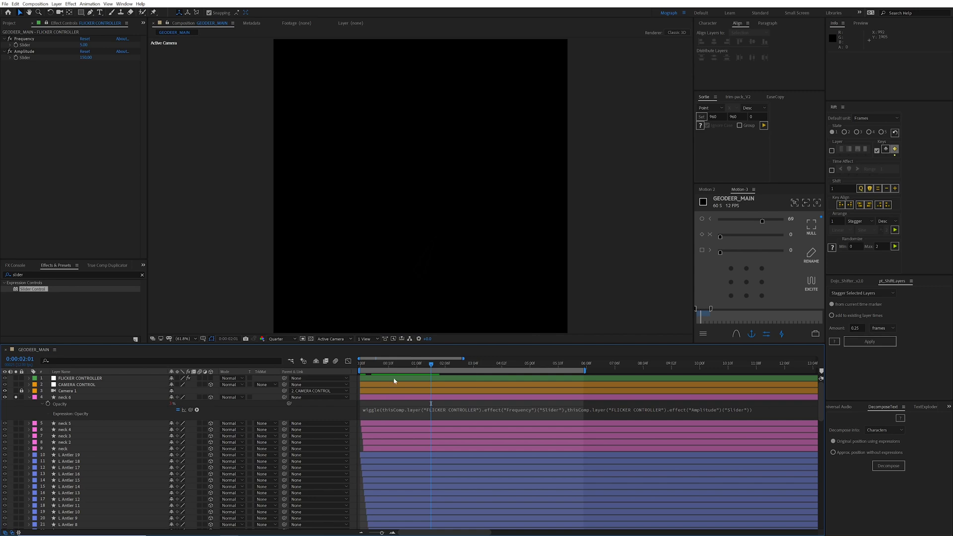
{"action": "key", "text": "space"}
Try a higher Frequency value, then undo the slider changes
{"action": "left_click_drag", "start_coordinate": [84, 46], "coordinate": [129, 63]}
{"action": "key", "text": "ctrl+z"}
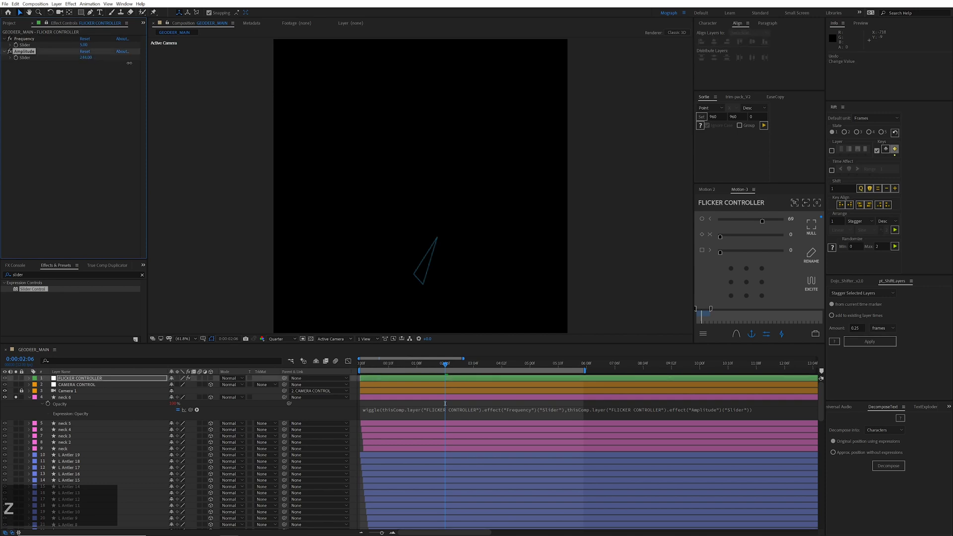
{"action": "key", "text": "ctrl+z"}
{"action": "left_click", "coordinate": [366, 304]}
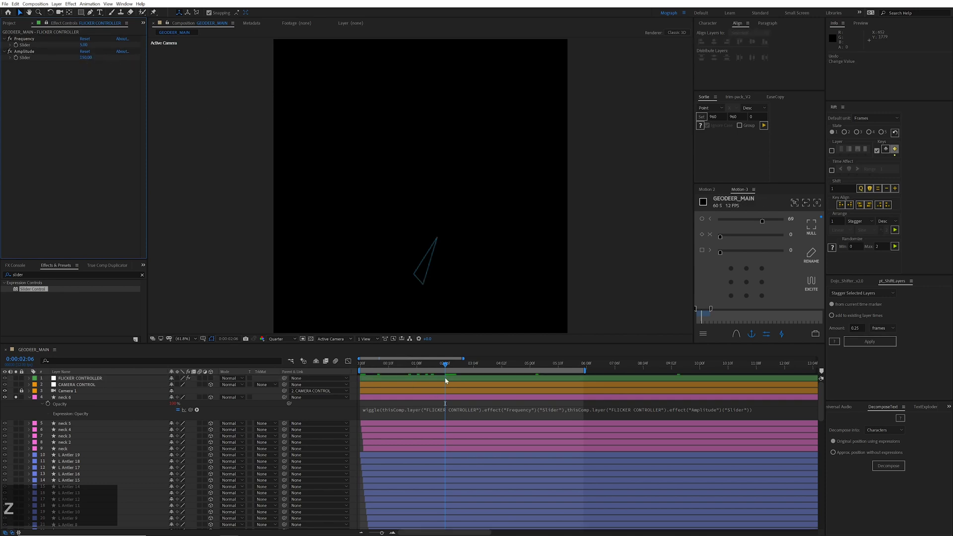
{"action": "left_click_drag", "start_coordinate": [448, 367], "coordinate": [457, 367]}
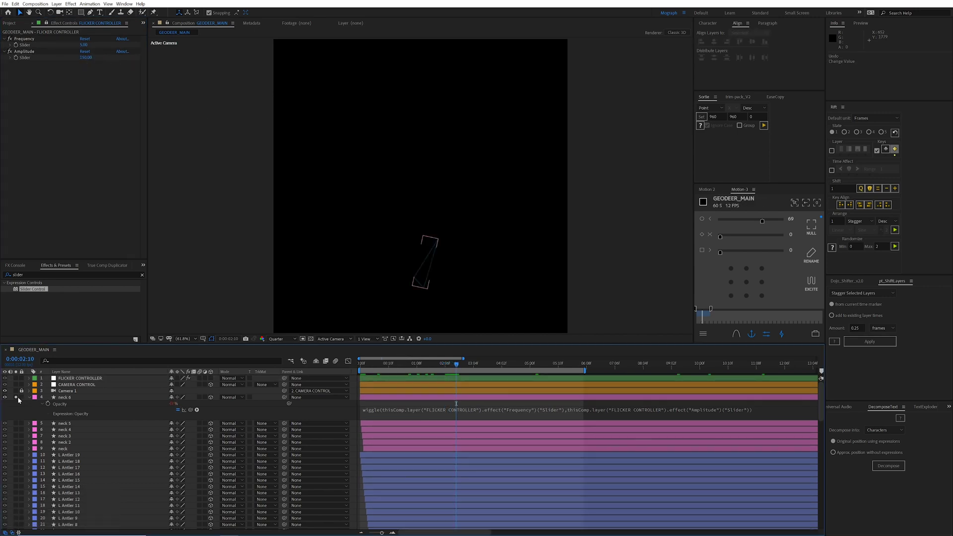
Copy neck 6's Opacity expression only, lock both controller layers, and paste it onto all other layers
{"action": "right_click", "coordinate": [70, 404]}
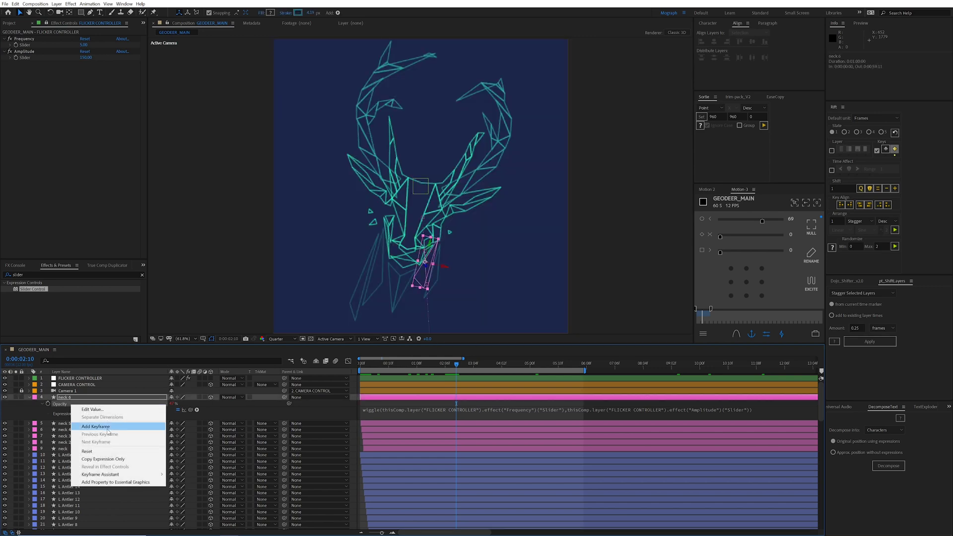
{"action": "left_click", "coordinate": [119, 460]}
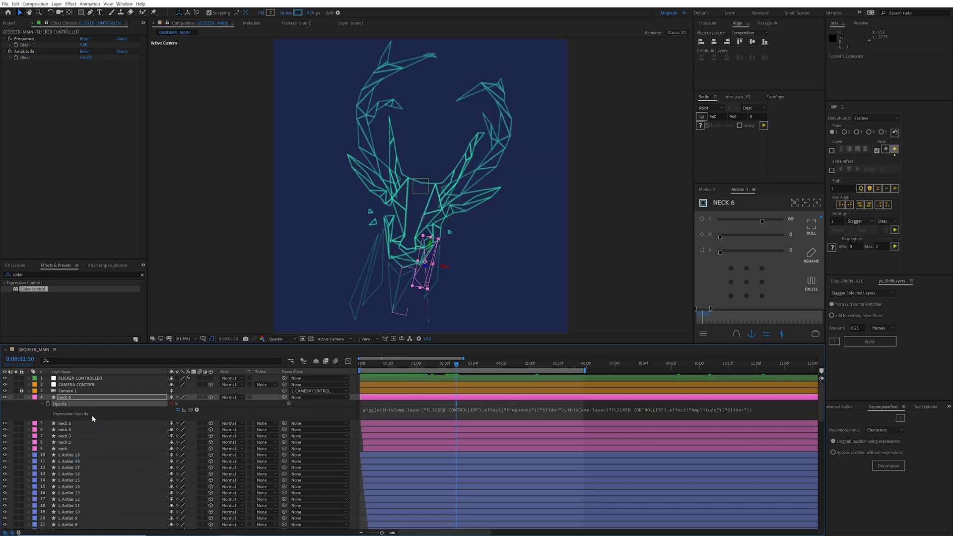
{"action": "left_click_drag", "start_coordinate": [25, 384], "coordinate": [25, 378]}
{"action": "key", "text": "ctrl+a"}
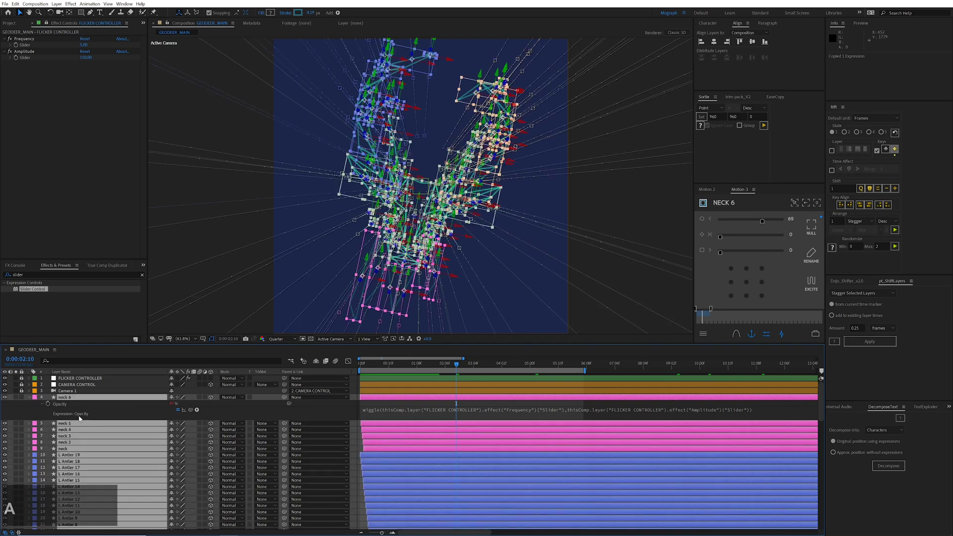
{"action": "key", "text": "ctrl+v"}
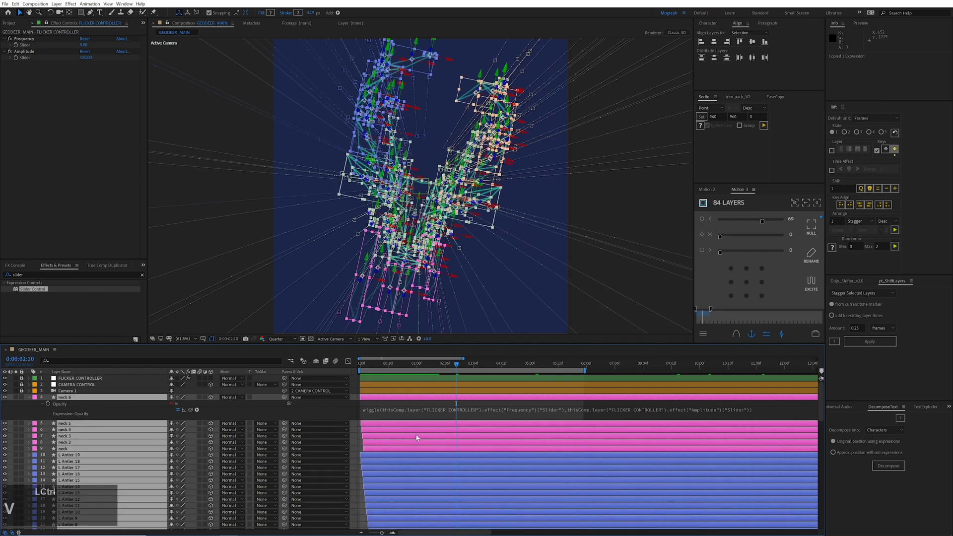
{"action": "left_click", "coordinate": [381, 388]}
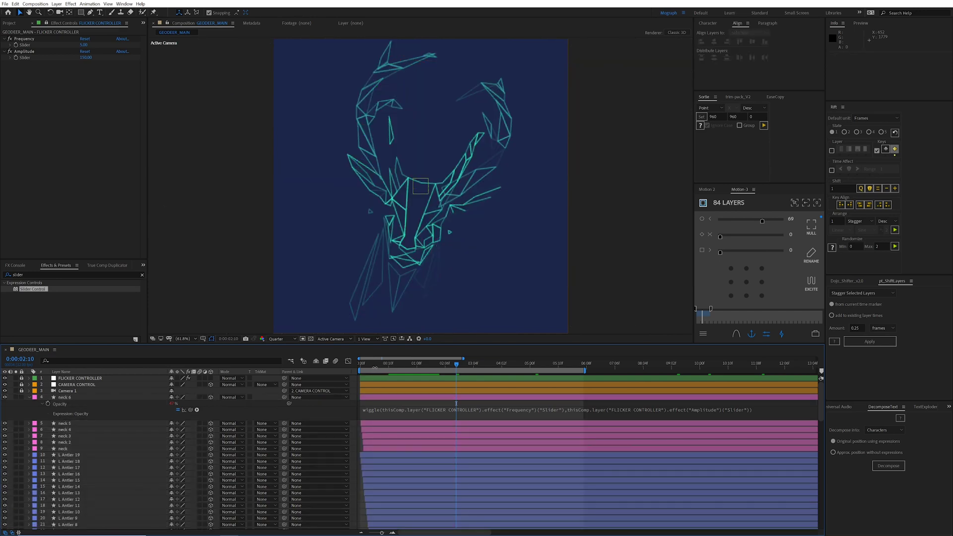
Preview the flicker, test a Frequency of 48, then restore it to 5
{"action": "left_click_drag", "start_coordinate": [376, 365], "coordinate": [437, 372]}
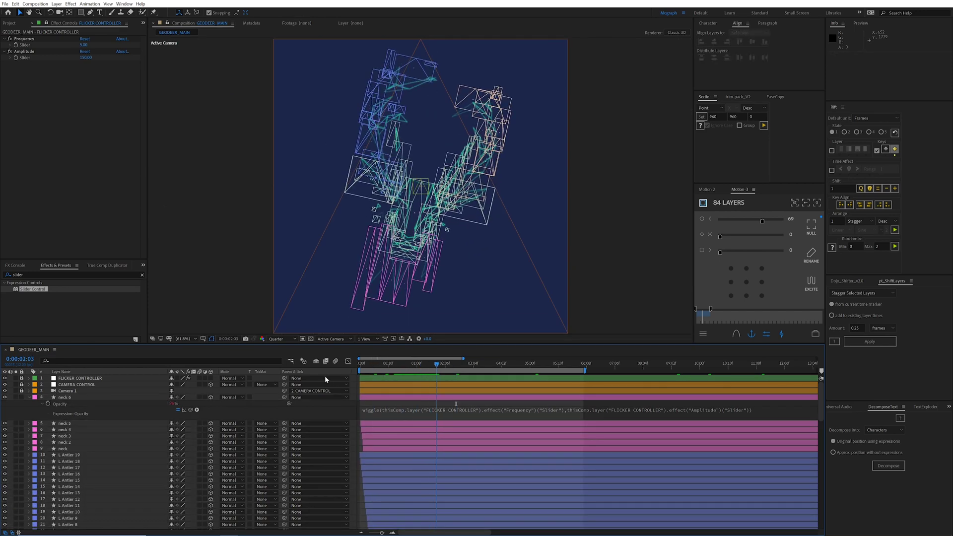
{"action": "key", "text": "space"}
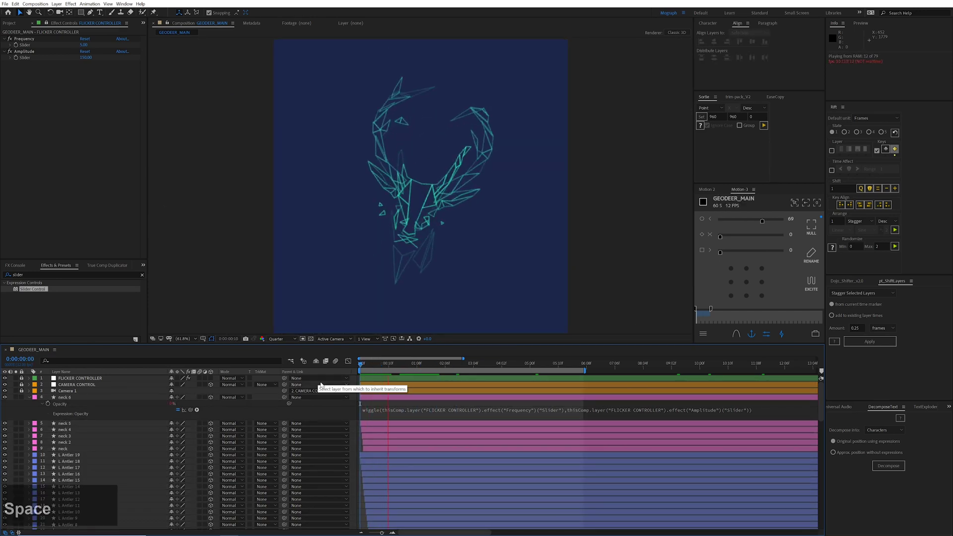
{"action": "key", "text": "space"}
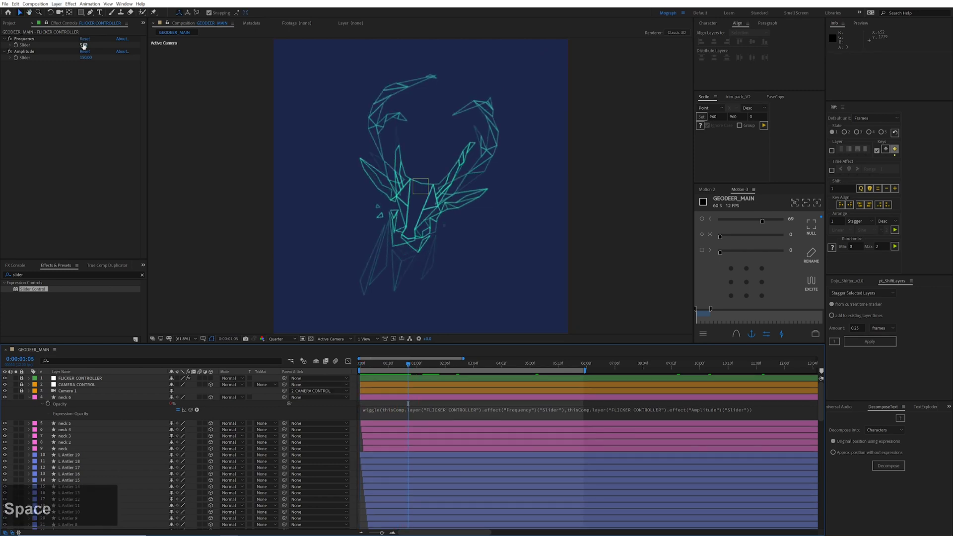
{"action": "left_click", "coordinate": [112, 45]}
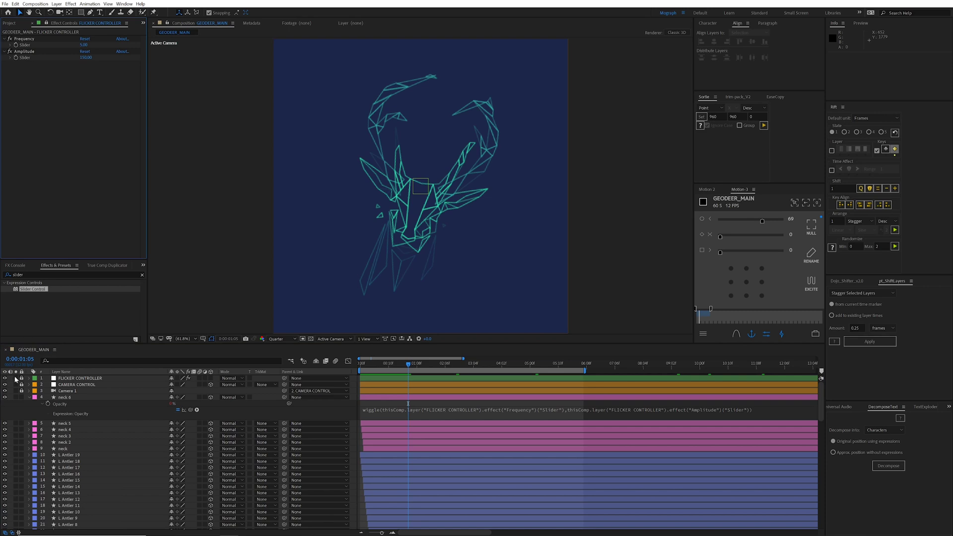
{"action": "left_click_drag", "start_coordinate": [85, 45], "coordinate": [107, 46]}
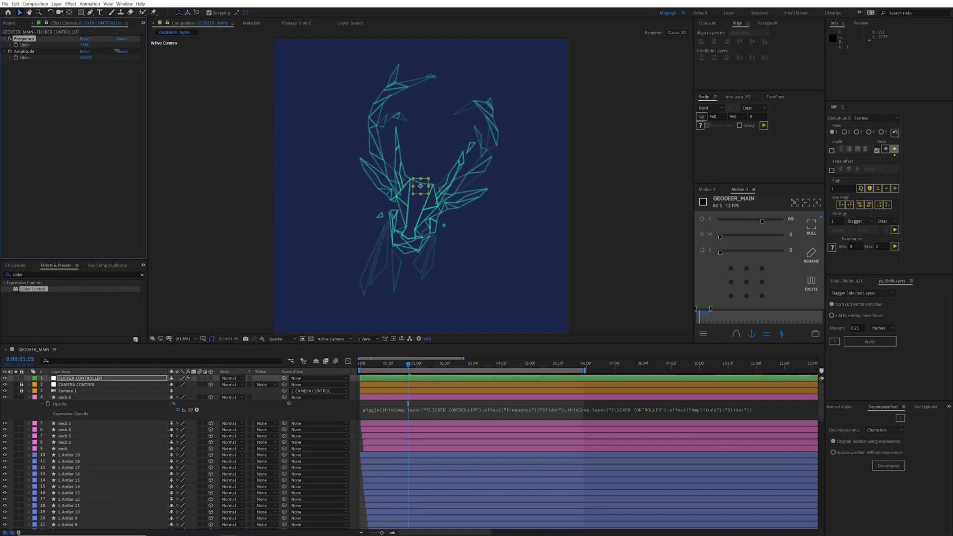
{"action": "key", "text": "ctrl+z"}
{"action": "left_click", "coordinate": [334, 320]}
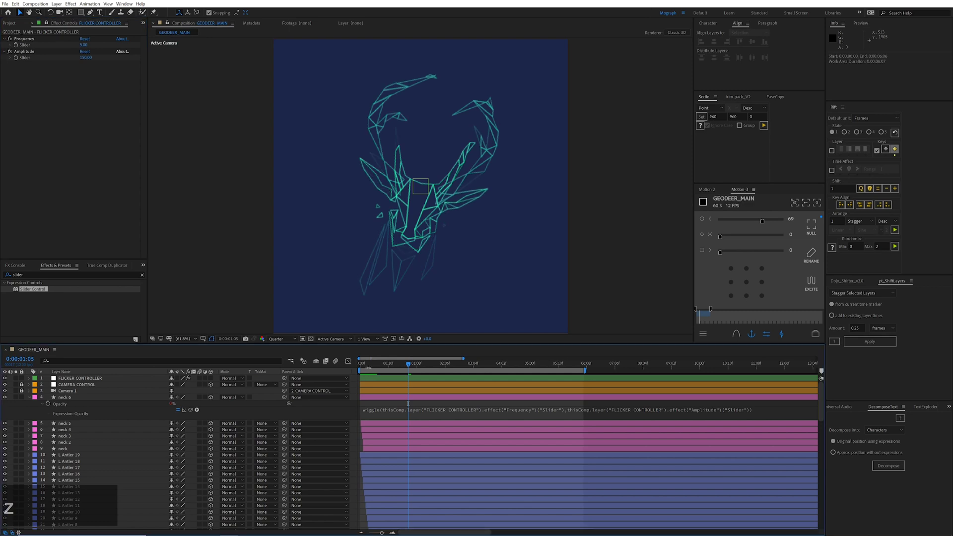
{"action": "key", "text": "space"}
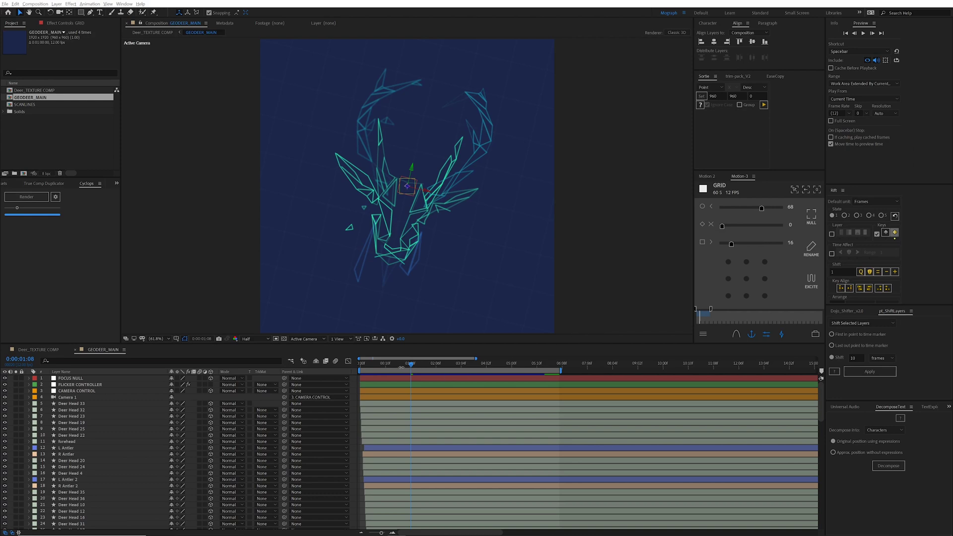
Select FOCUS NULL and Camera 1, then use Link Focus Distance to Layer on the camera
{"action": "left_click", "coordinate": [375, 380]}
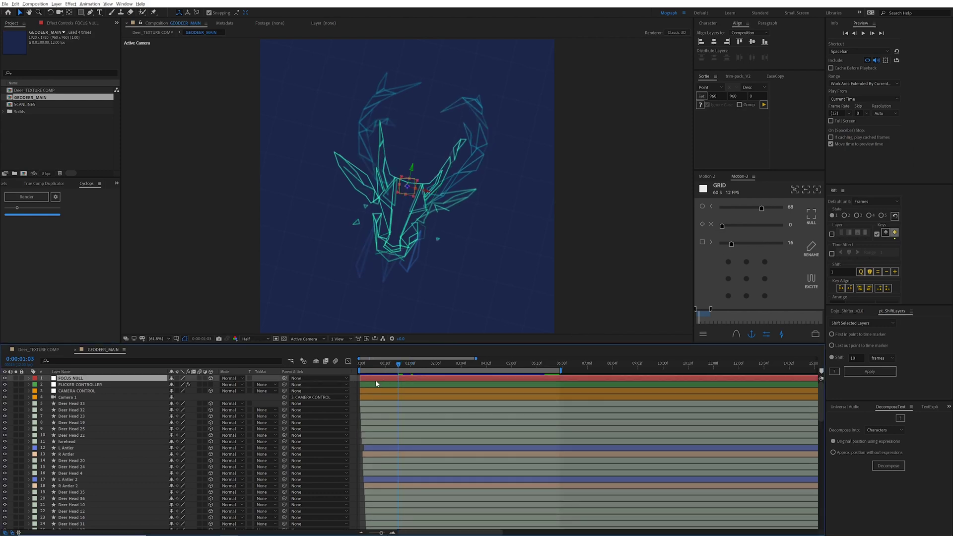
{"action": "left_click", "coordinate": [89, 398]}
{"action": "left_click", "coordinate": [83, 398], "text": "ctrl"}
{"action": "right_click", "coordinate": [83, 400]}
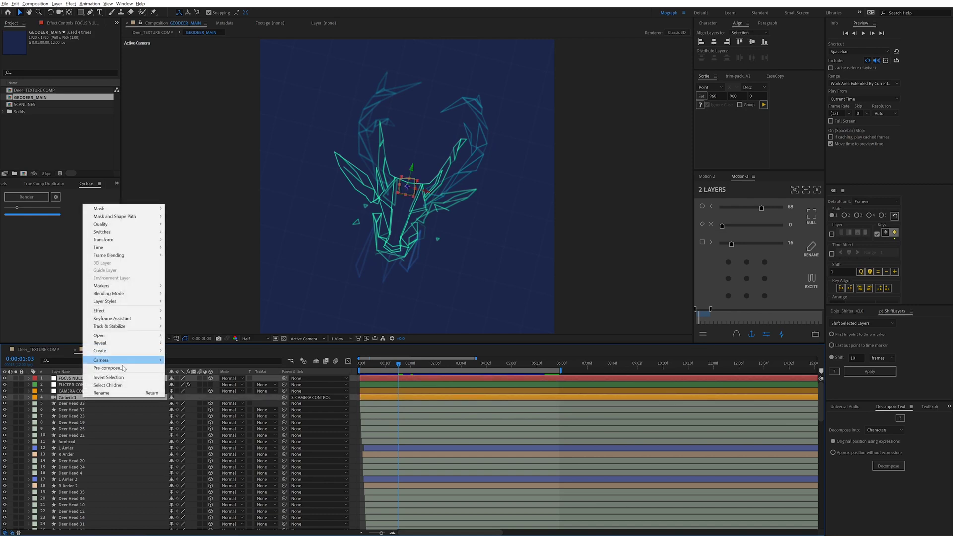
{"action": "mouse_move", "coordinate": [129, 364]}
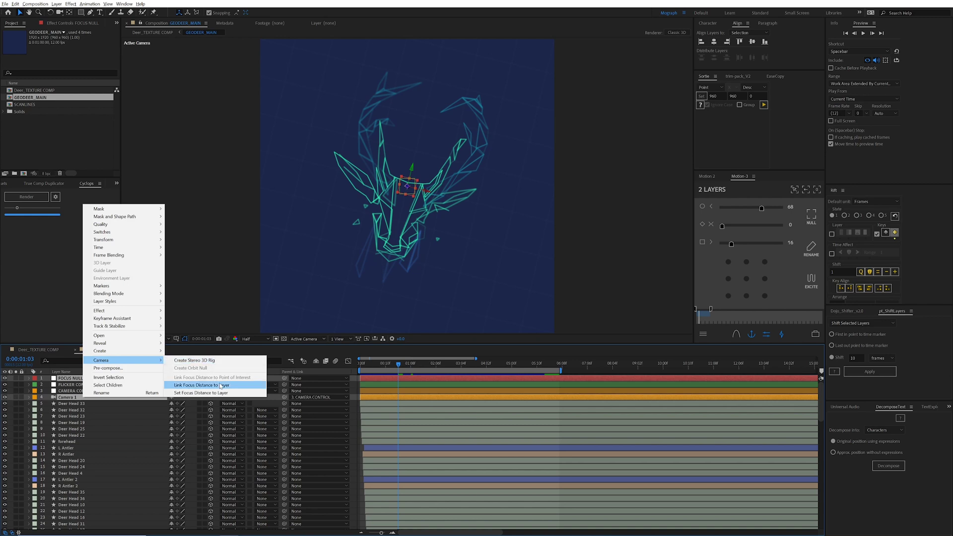
{"action": "left_click", "coordinate": [236, 385]}
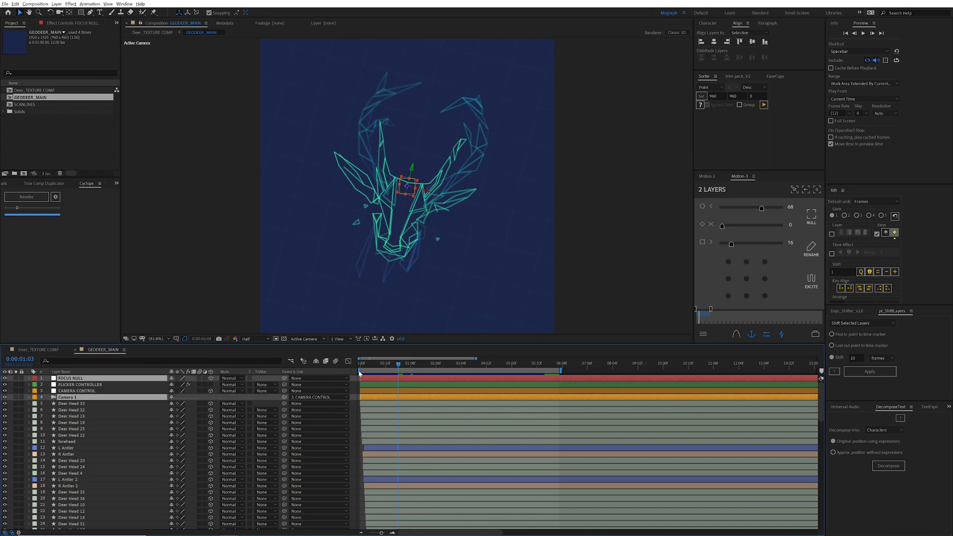
{"action": "left_click", "coordinate": [339, 339]}
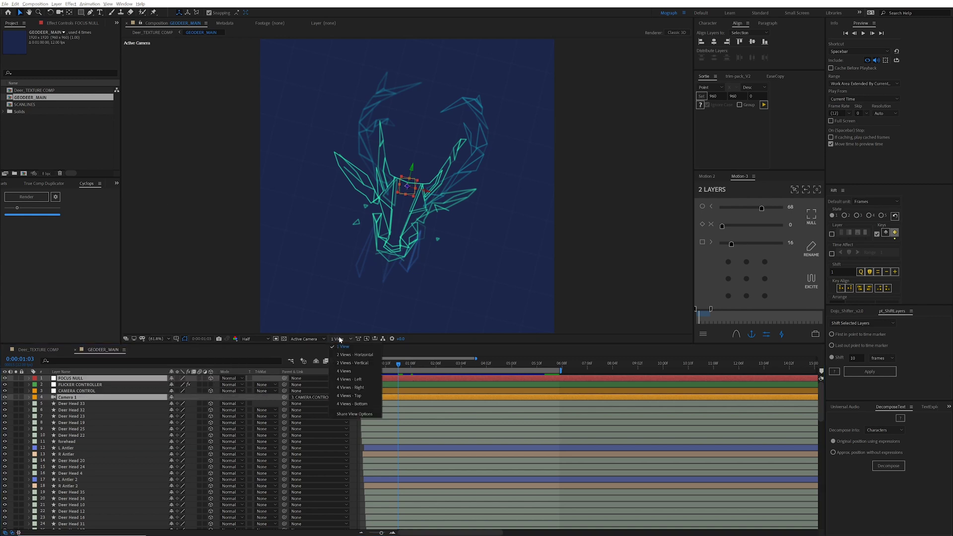
Switch to 2 Views - Horizontal and test FOCUS NULL's Z Position, then undo
{"action": "left_click", "coordinate": [370, 355]}
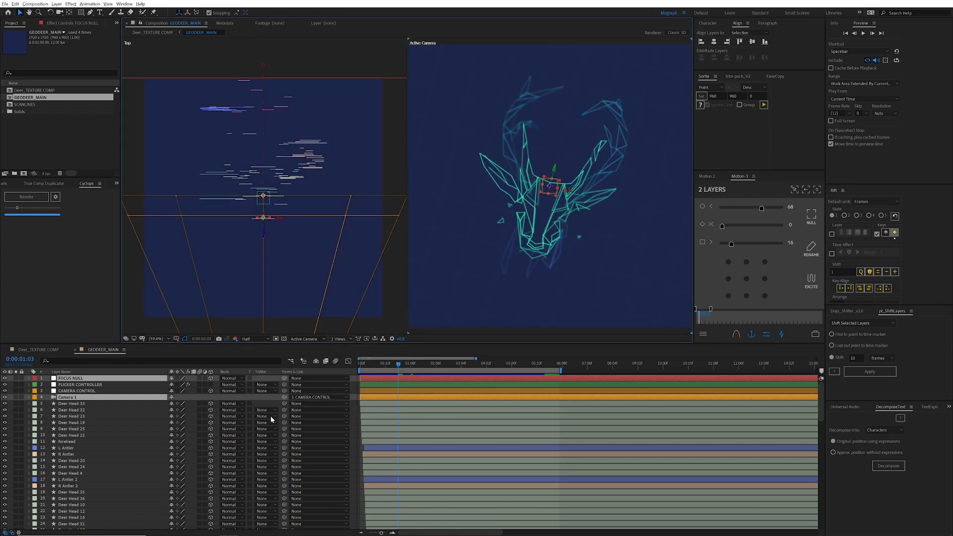
{"action": "left_click", "coordinate": [85, 447]}
{"action": "left_click", "coordinate": [91, 378]}
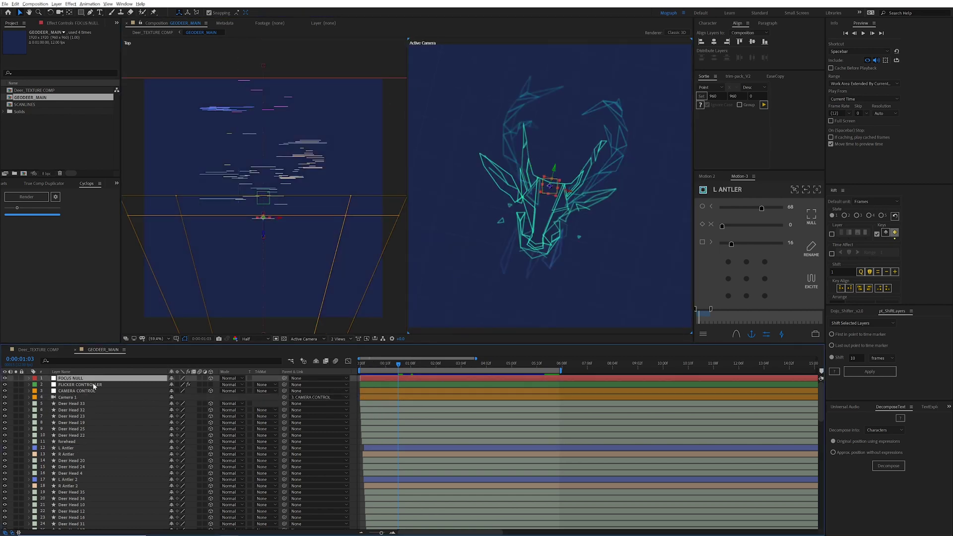
{"action": "key", "text": "p"}
{"action": "left_click", "coordinate": [511, 364]}
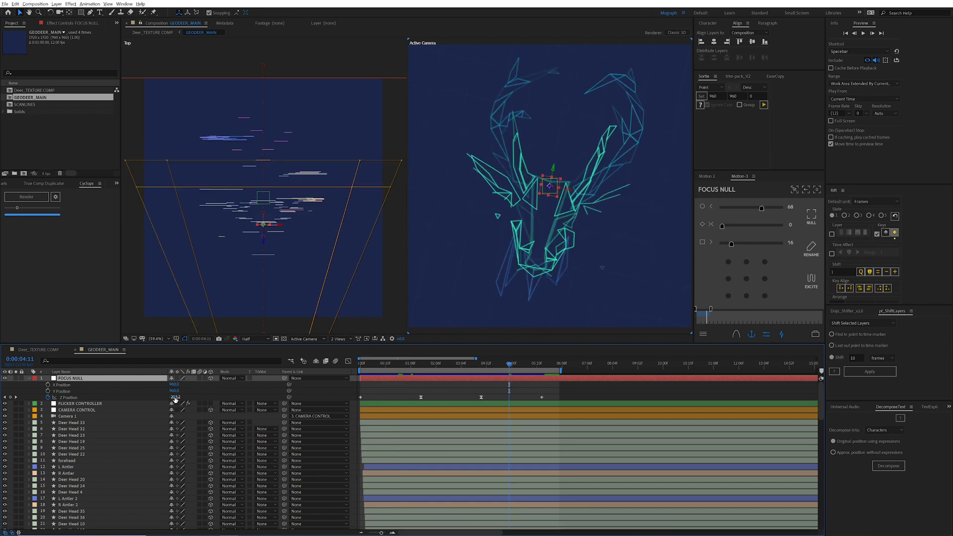
{"action": "left_click_drag", "start_coordinate": [175, 397], "coordinate": [67, 373]}
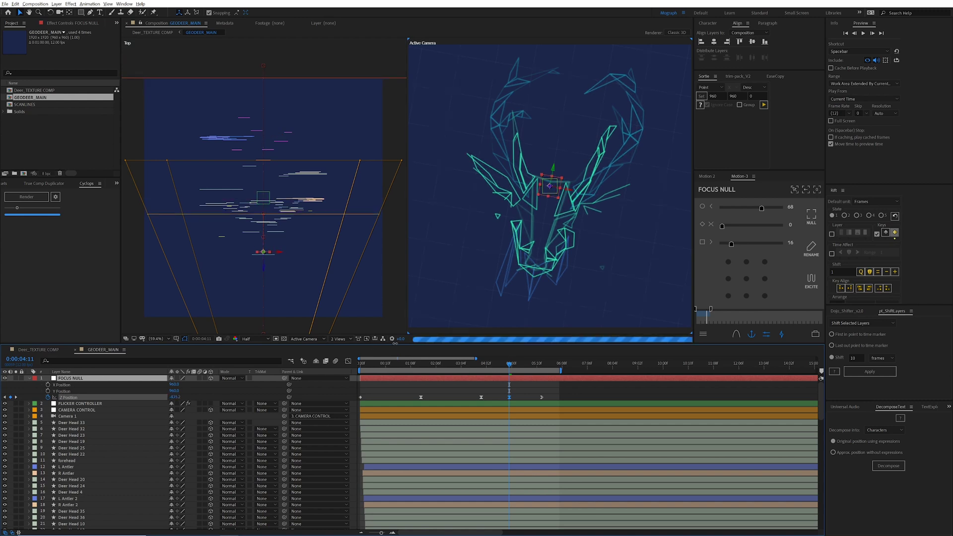
{"action": "key", "text": "ctrl+z"}
Raise Camera 1's Aperture to 818 and shift FOCUS NULL along Z to move the focus
{"action": "left_click_drag", "start_coordinate": [535, 367], "coordinate": [467, 377]}
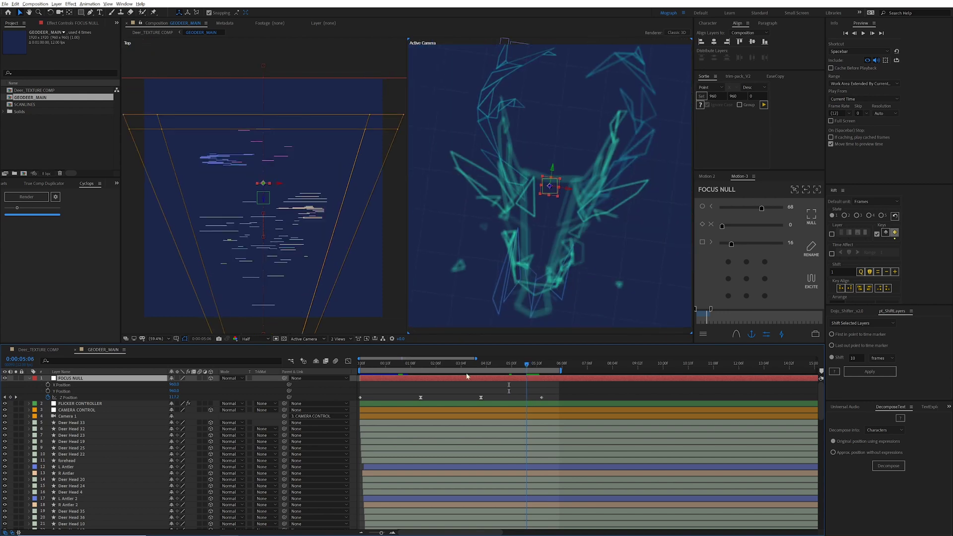
{"action": "left_click", "coordinate": [74, 417]}
{"action": "left_click", "coordinate": [29, 416]}
{"action": "scroll", "coordinate": [154, 437], "scroll_direction": "down", "scroll_amount": 1}
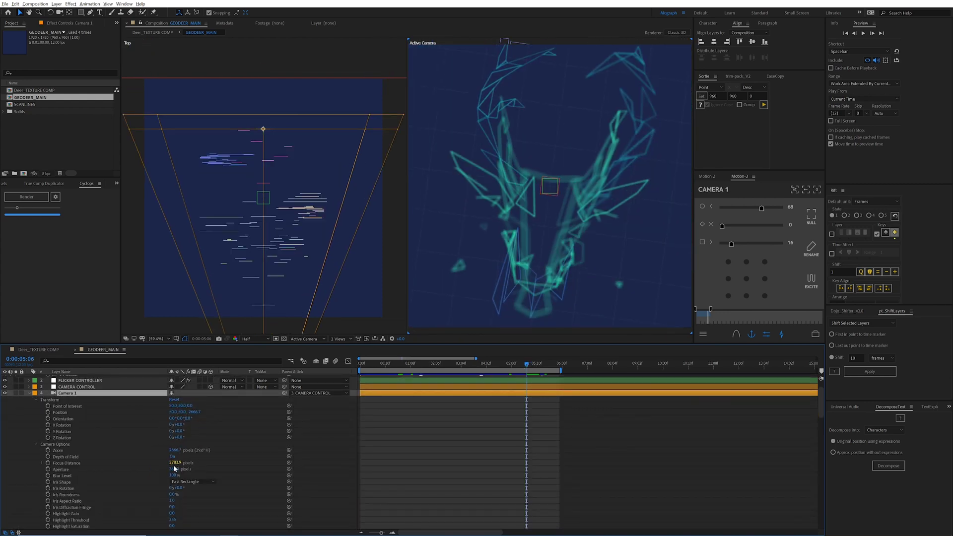
{"action": "left_click_drag", "start_coordinate": [175, 470], "coordinate": [249, 466]}
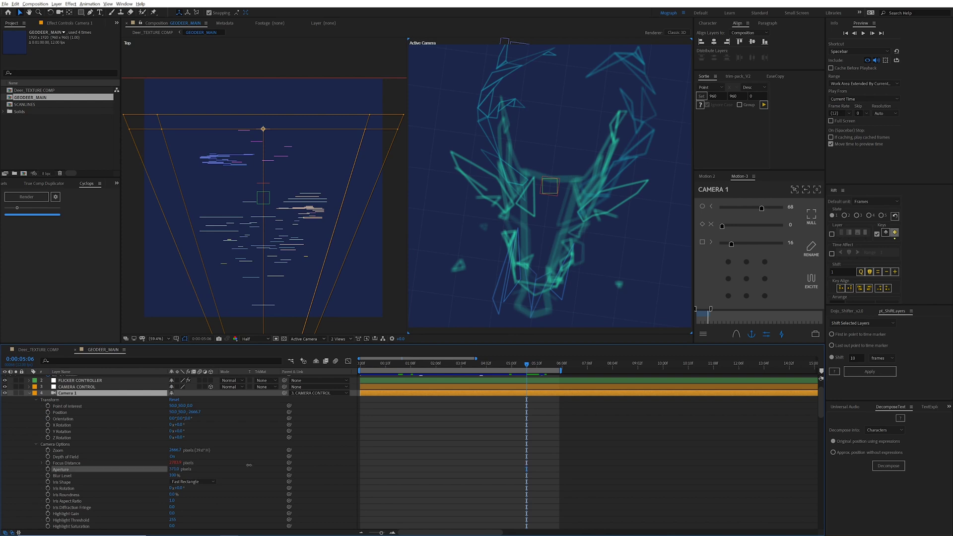
{"action": "left_click_drag", "start_coordinate": [338, 464], "coordinate": [397, 460]}
{"action": "scroll", "coordinate": [241, 418], "scroll_direction": "up", "scroll_amount": 1}
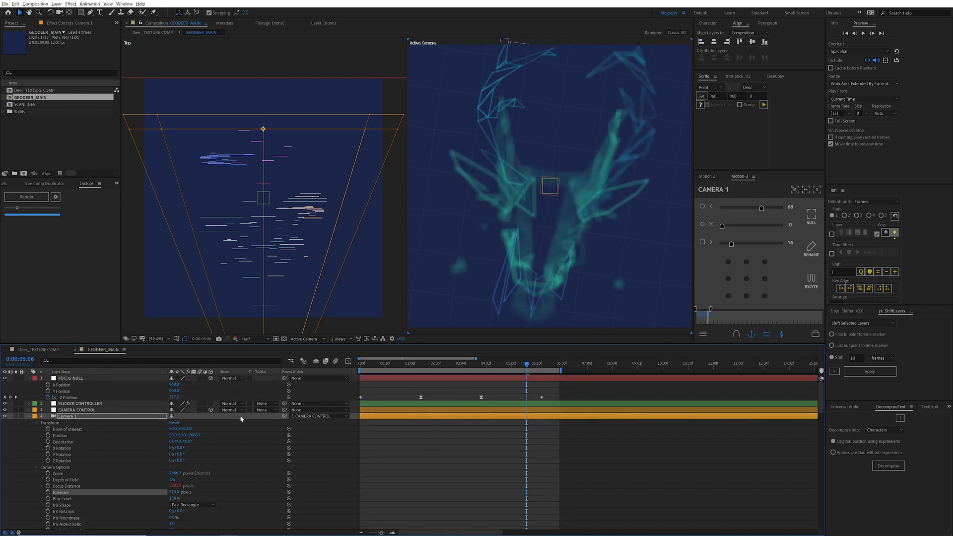
{"action": "left_click_drag", "start_coordinate": [175, 398], "coordinate": [32, 397]}
Delete FOCUS NULL's Z Position keyframe at 0:00:05:06
{"action": "left_click", "coordinate": [527, 398]}
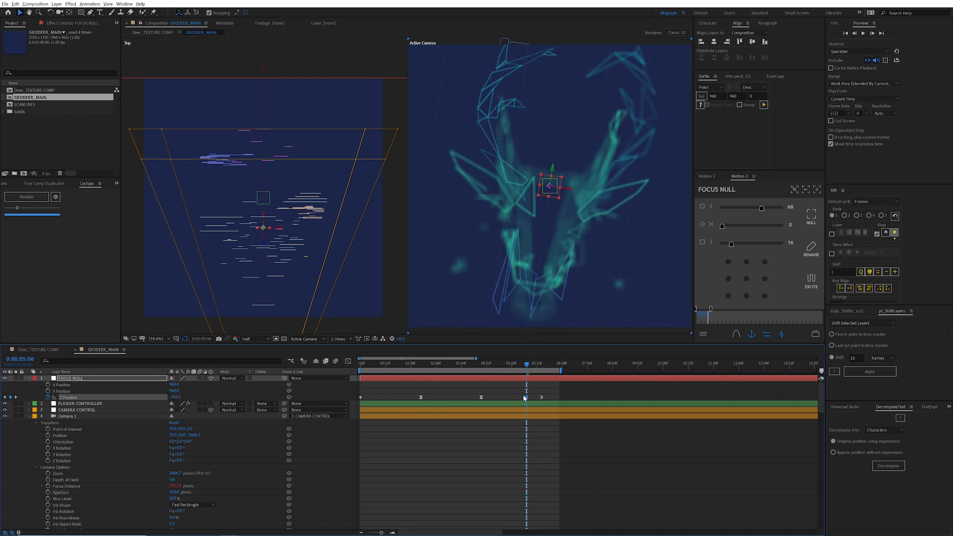
{"action": "key", "text": "Delete"}
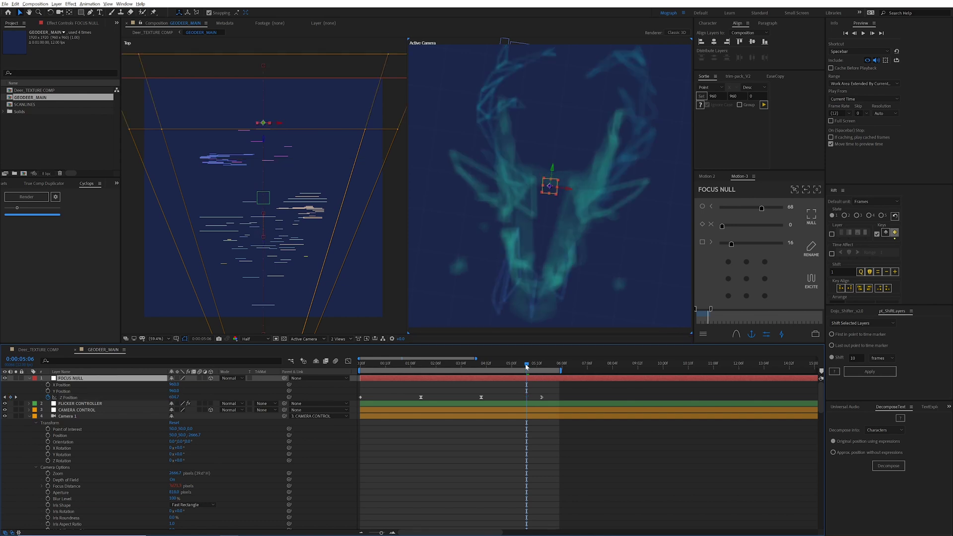